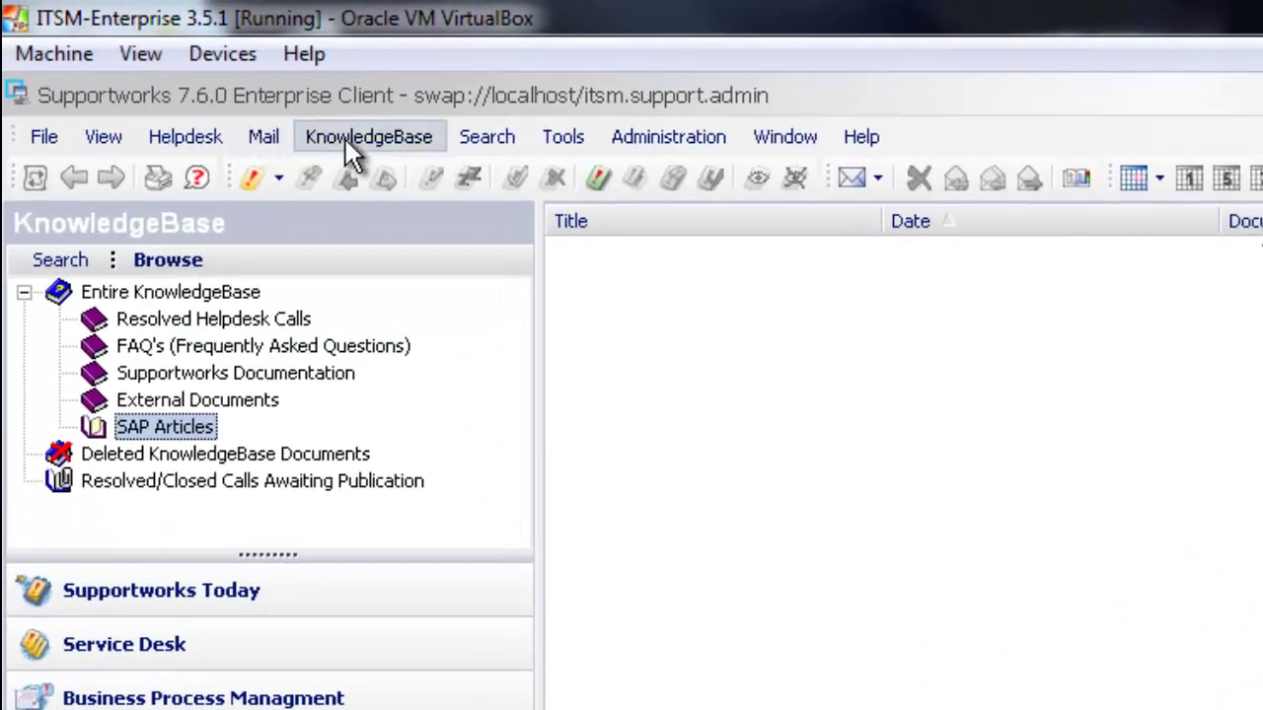
left_click(309, 123)
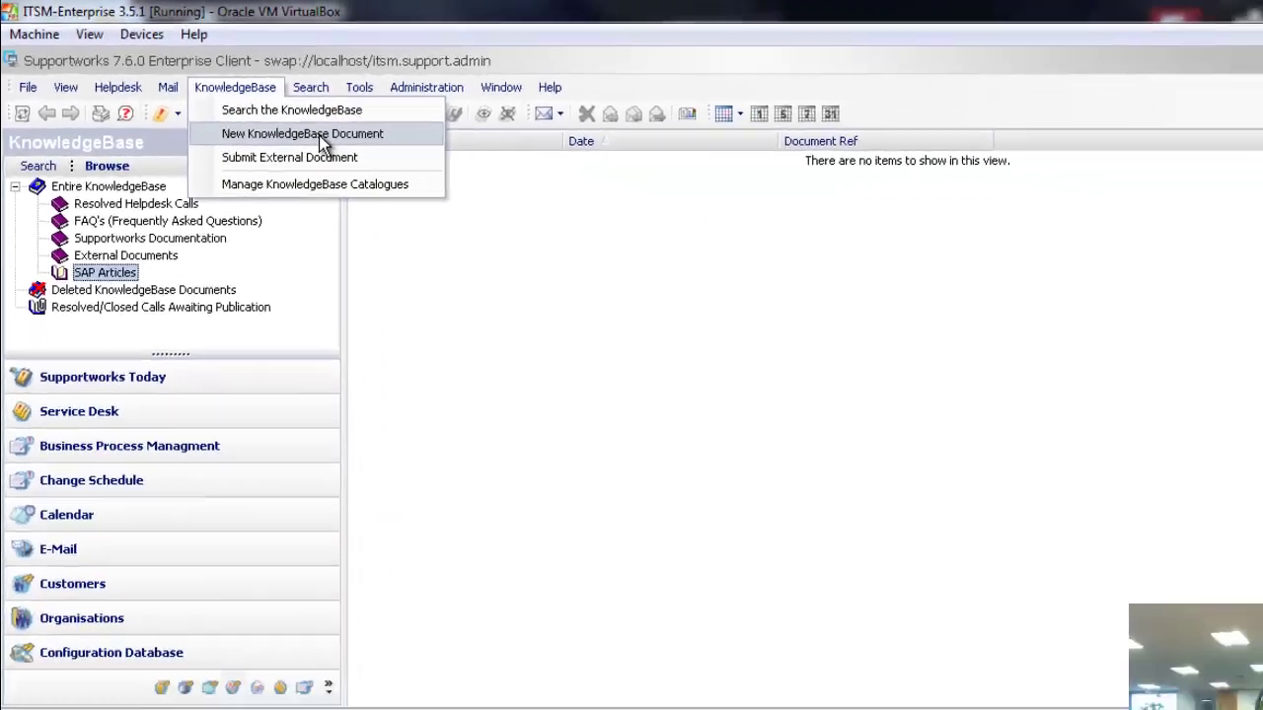
left_click(321, 136)
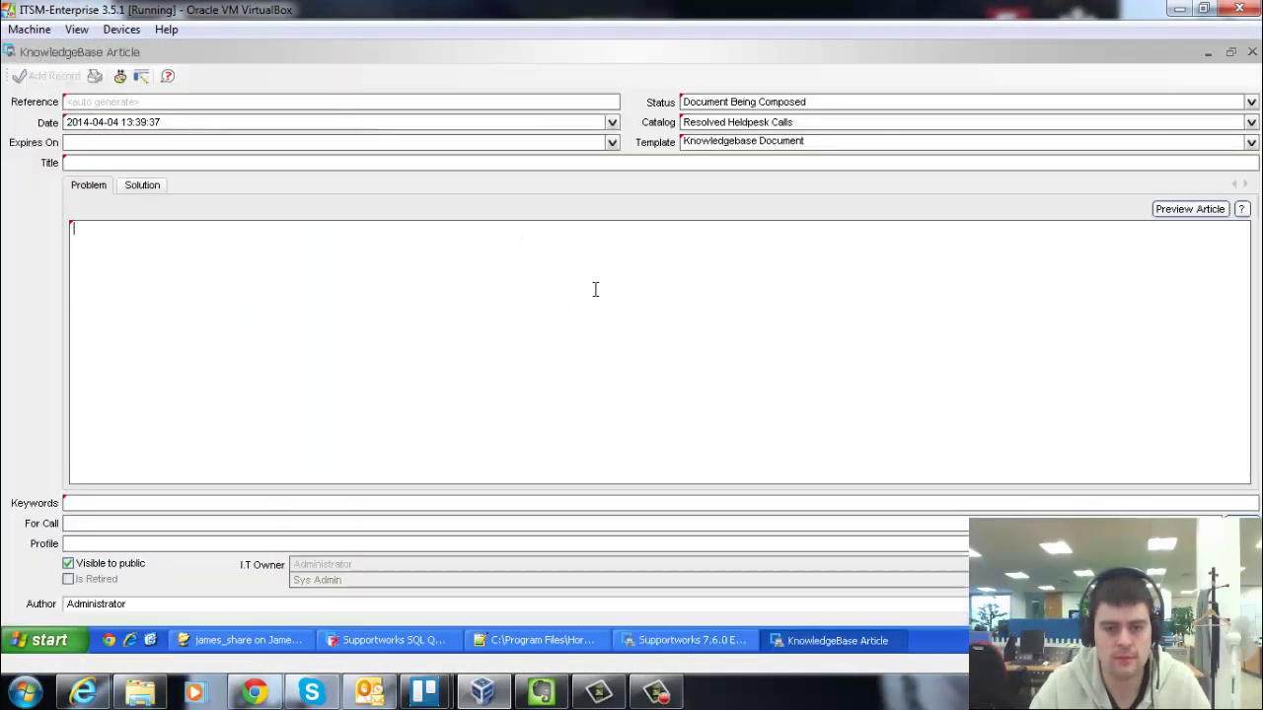
left_click(1230, 52)
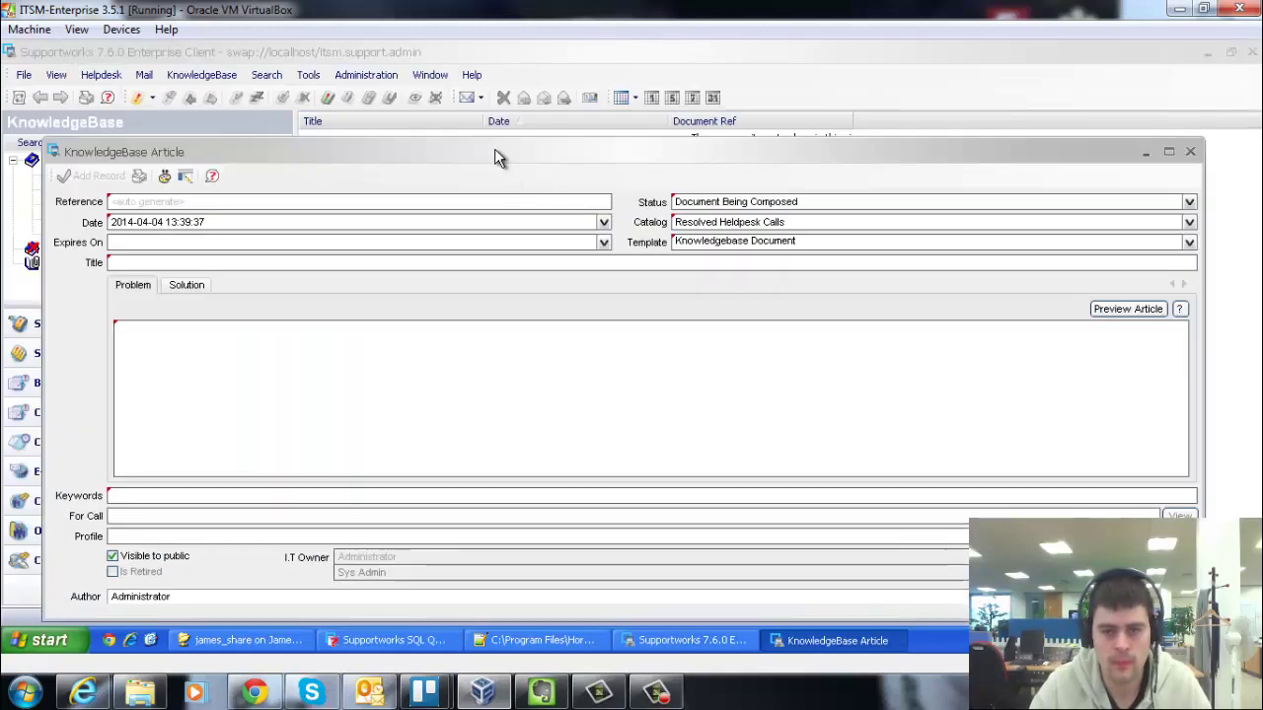
left_click_drag(494, 148, 528, 71)
left_click_drag(1238, 524, 739, 424)
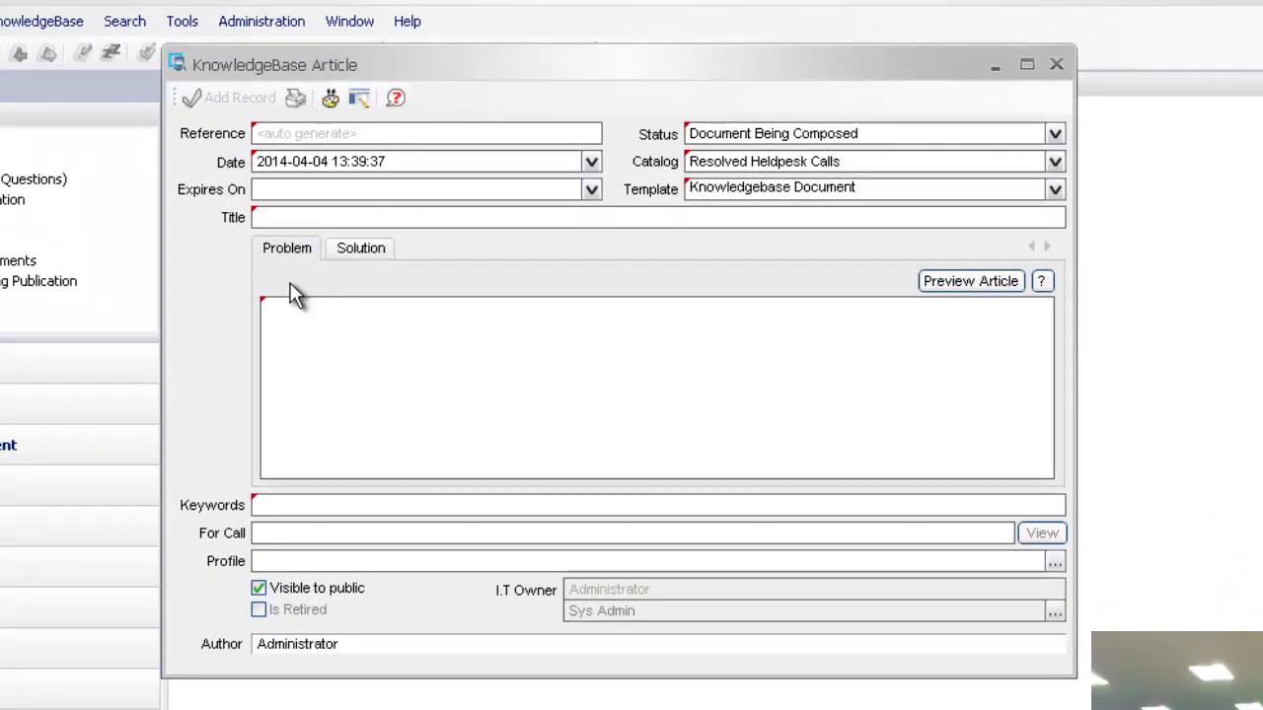
left_click(373, 251)
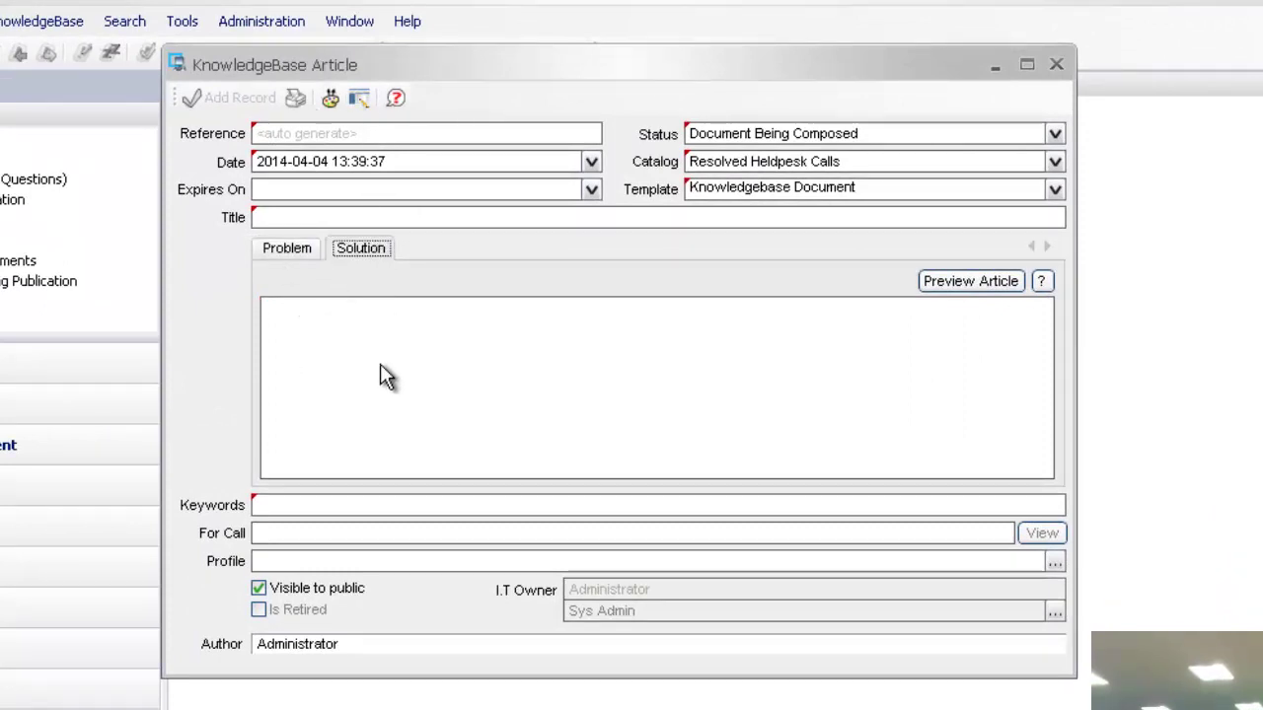
left_click(284, 253)
left_click(353, 254)
left_click(314, 251)
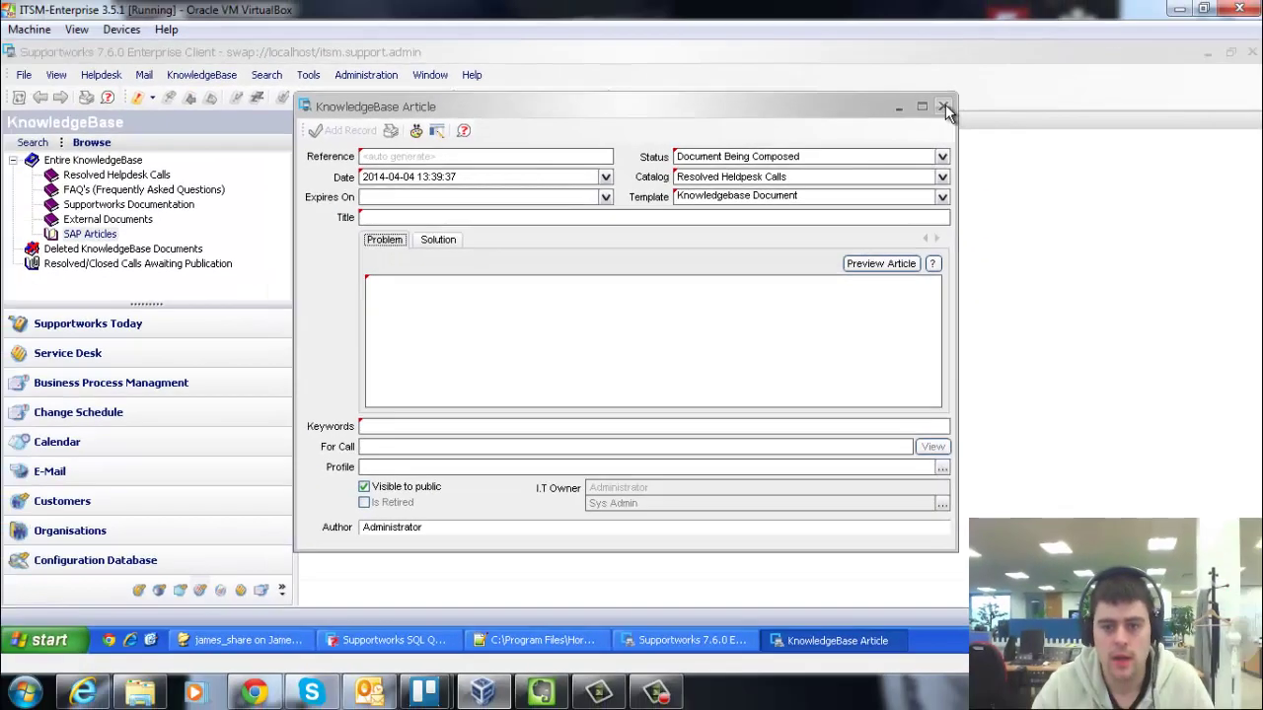
left_click(944, 106)
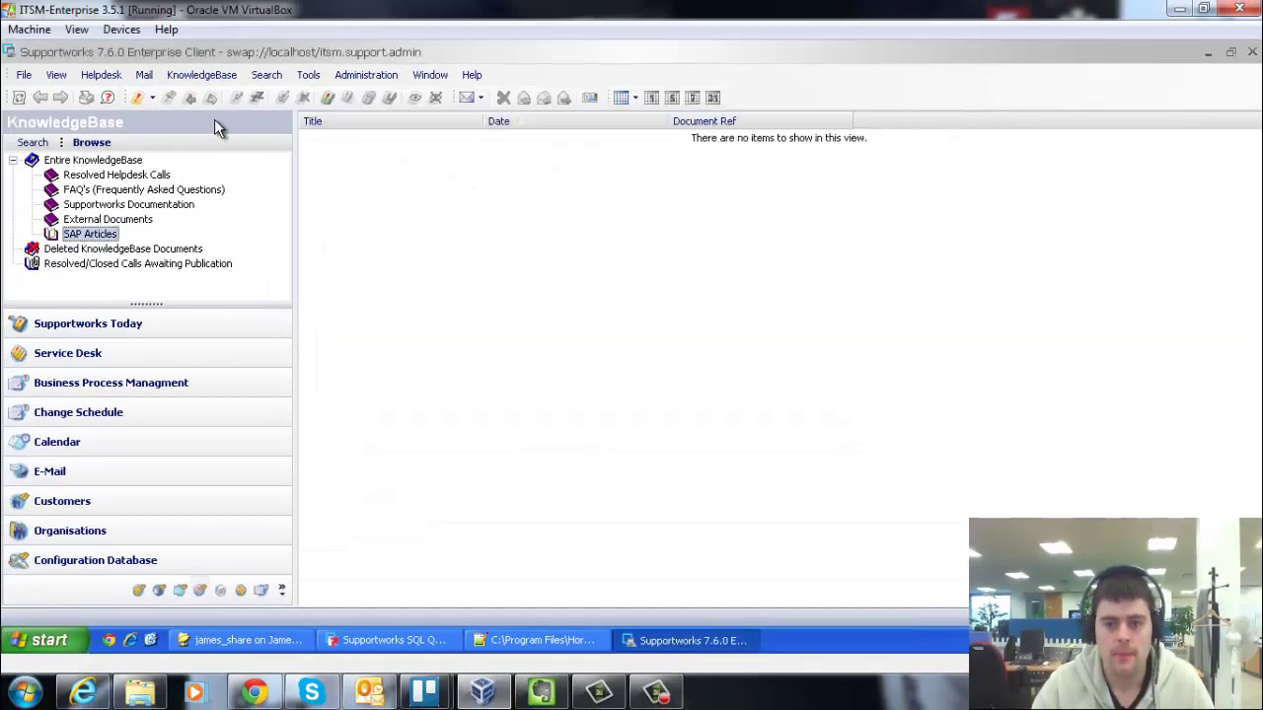
left_click(198, 75)
left_click(248, 139)
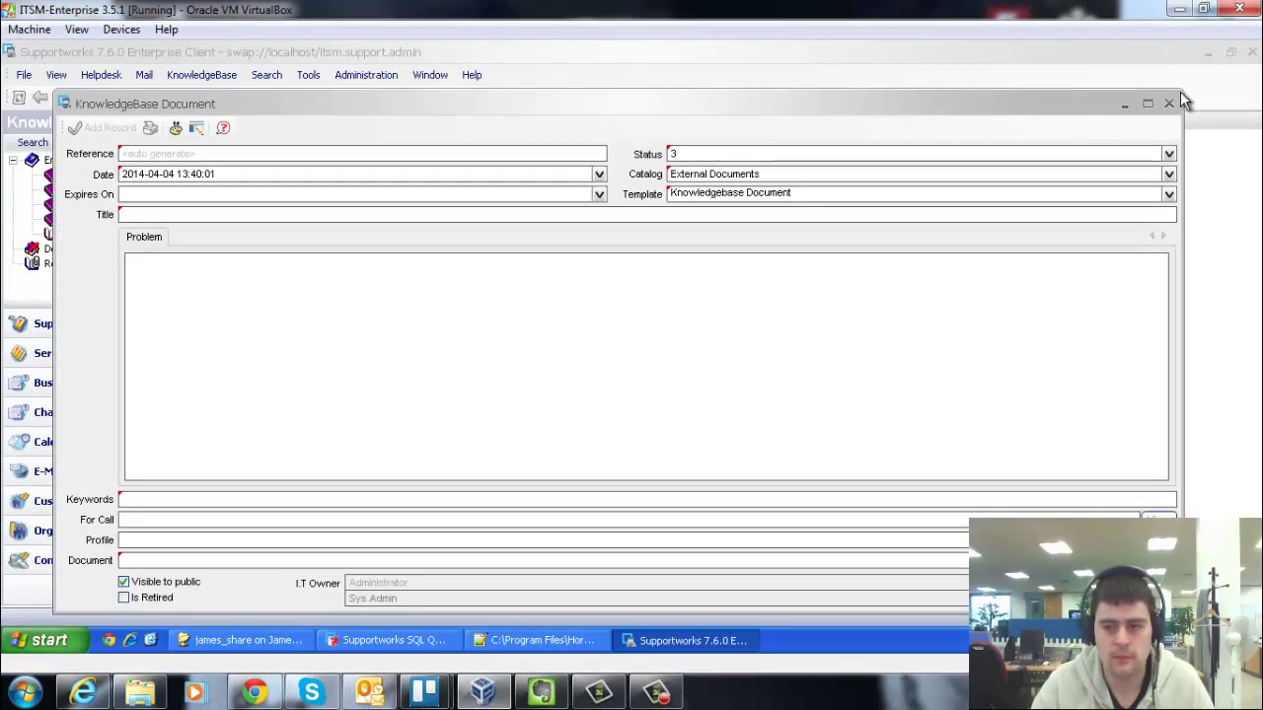
left_click_drag(1085, 103, 997, 69)
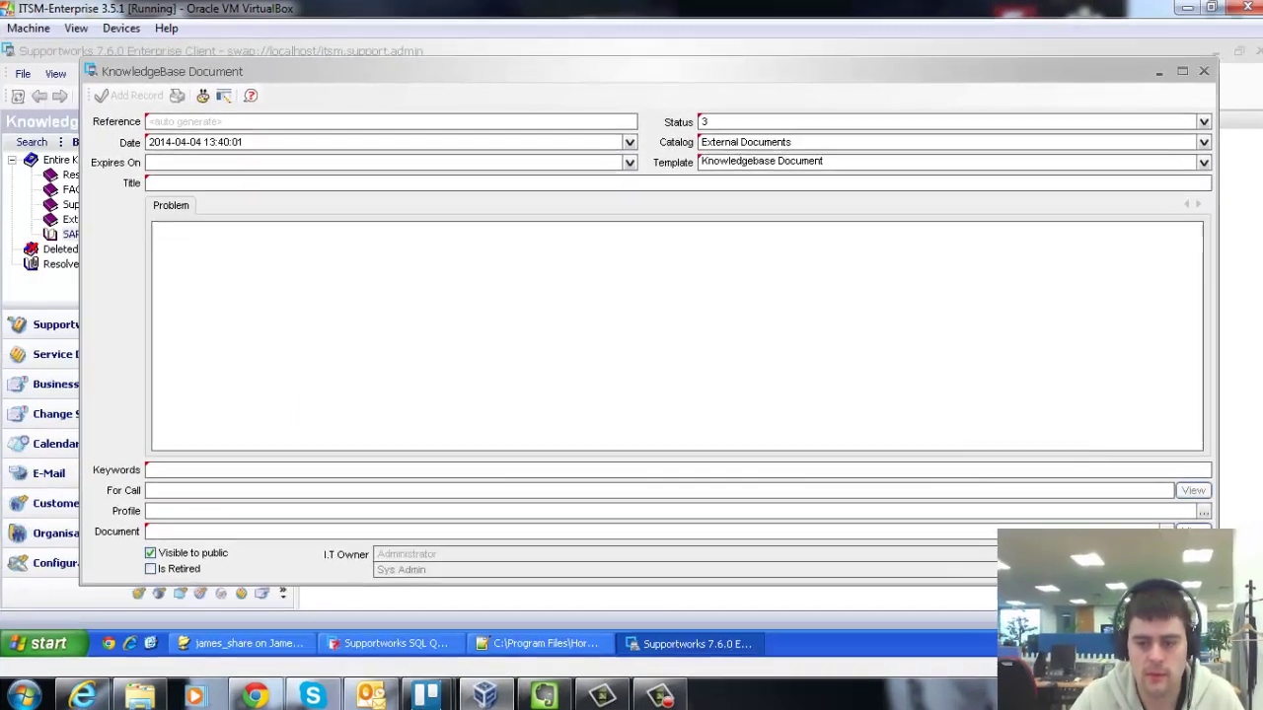
left_click_drag(1215, 584, 921, 547)
left_click_drag(1184, 666, 1181, 663)
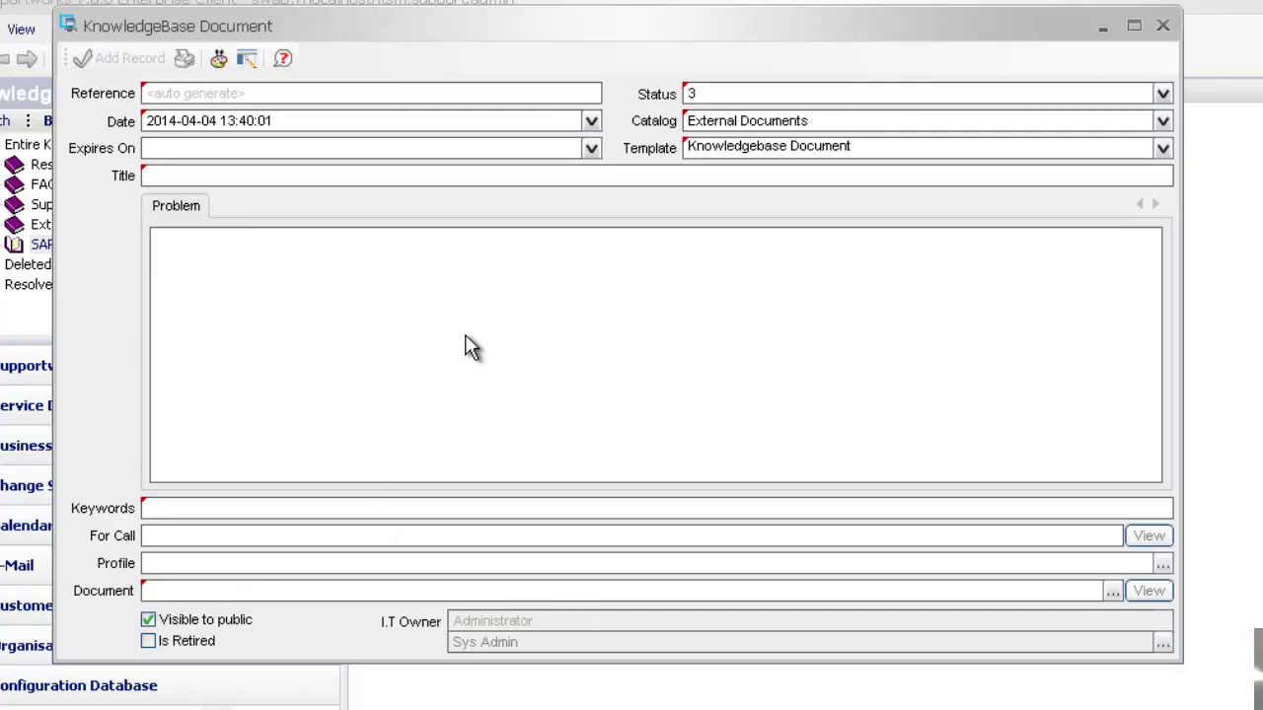
left_click(1163, 27)
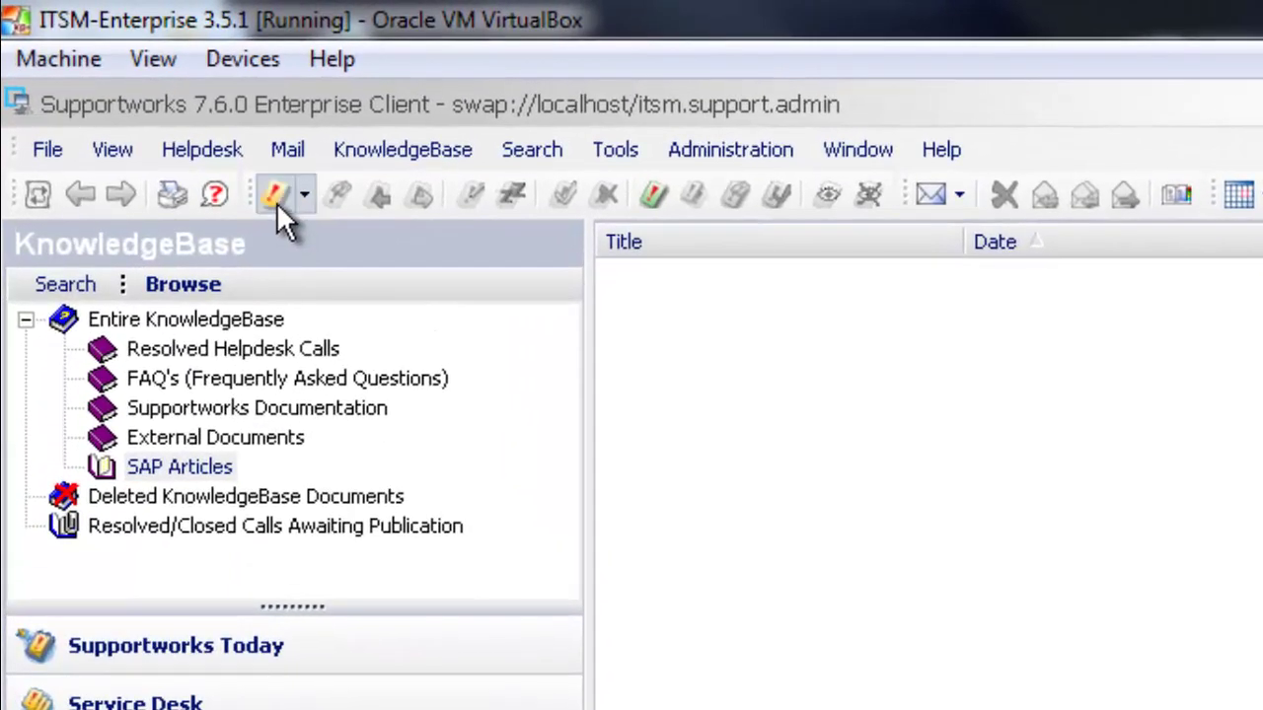
Start a new incident and look up the customer named 'test'
left_click(276, 202)
left_click(352, 237)
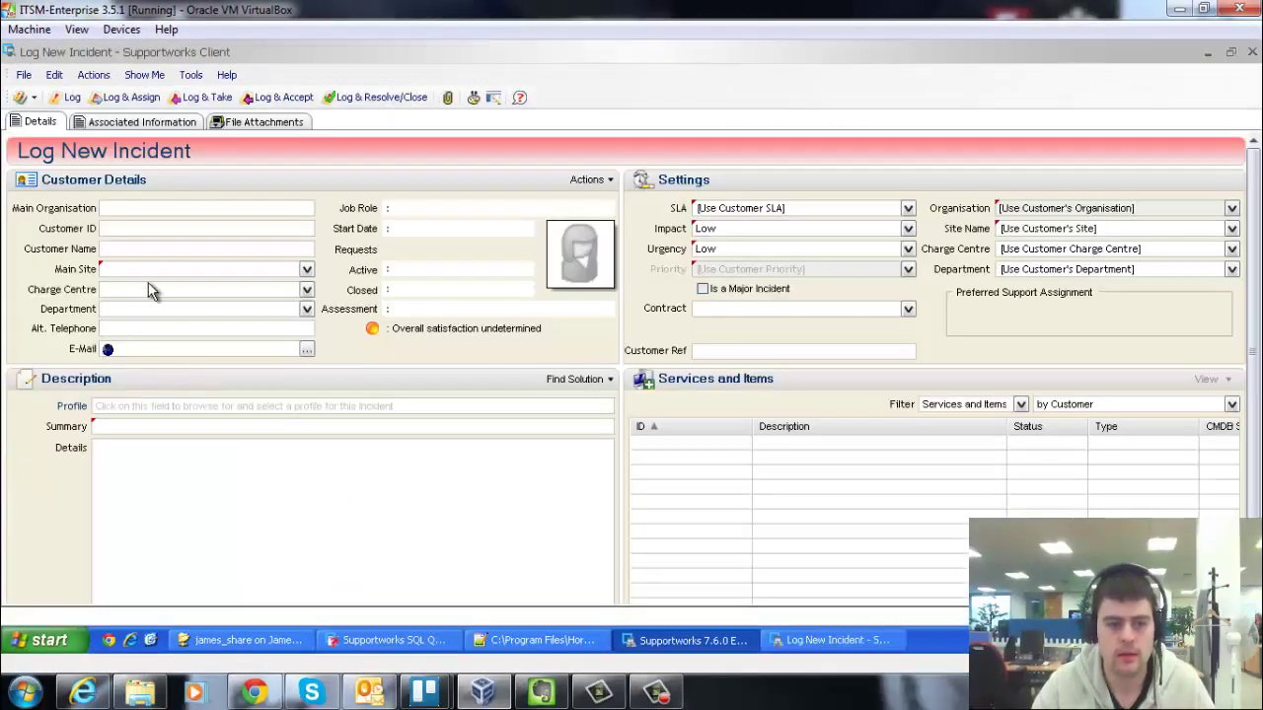
left_click(135, 248)
type("test")
key("Return")
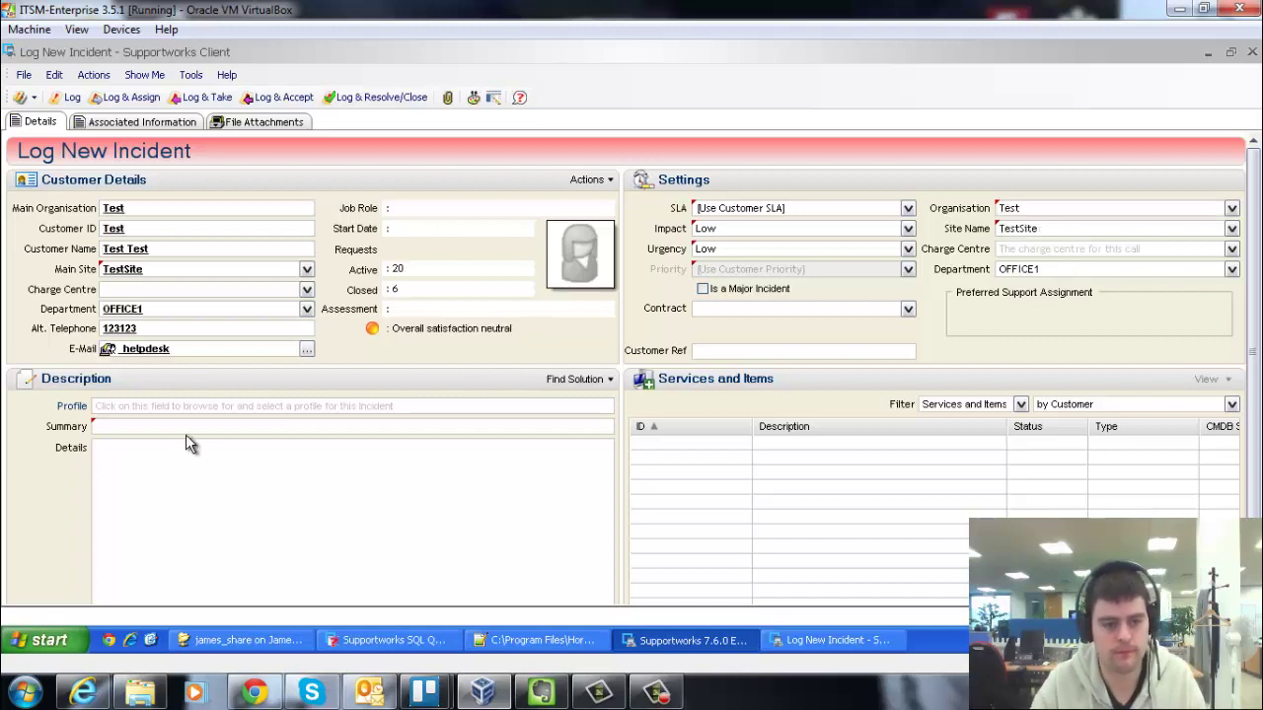
Enter 'test' as the incident summary and copy it into the Details box
left_click(185, 431)
type("test")
left_click_drag(168, 428, 19, 443)
key("ctrl+c")
left_click(202, 498)
key("ctrl+v")
Set the SLA to Desktop, then log and accept the incident
left_click(907, 208)
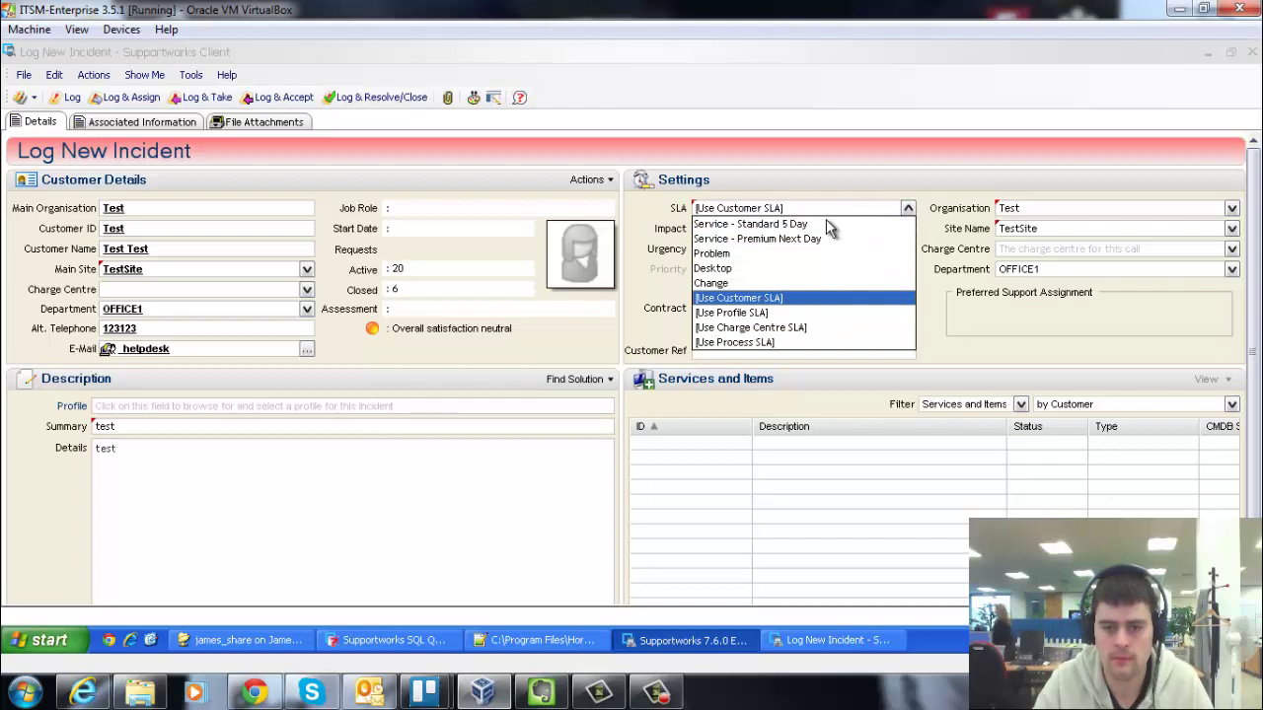
left_click(718, 269)
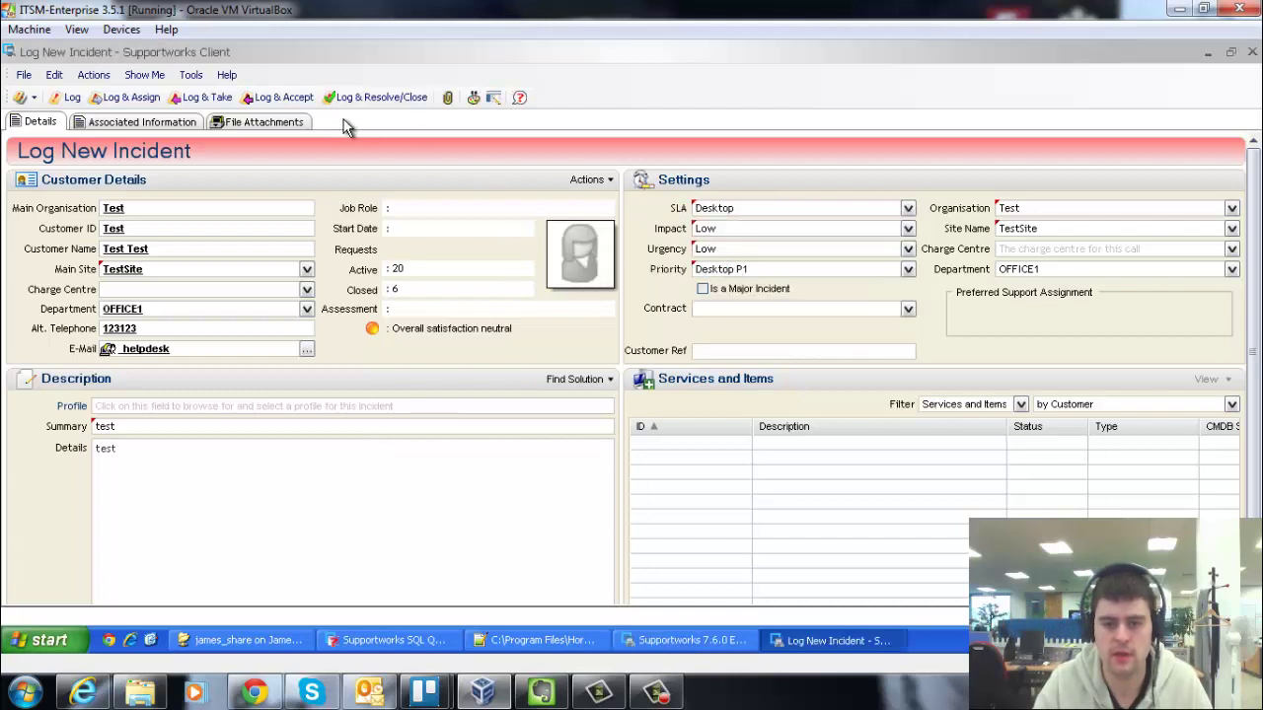
left_click(280, 97)
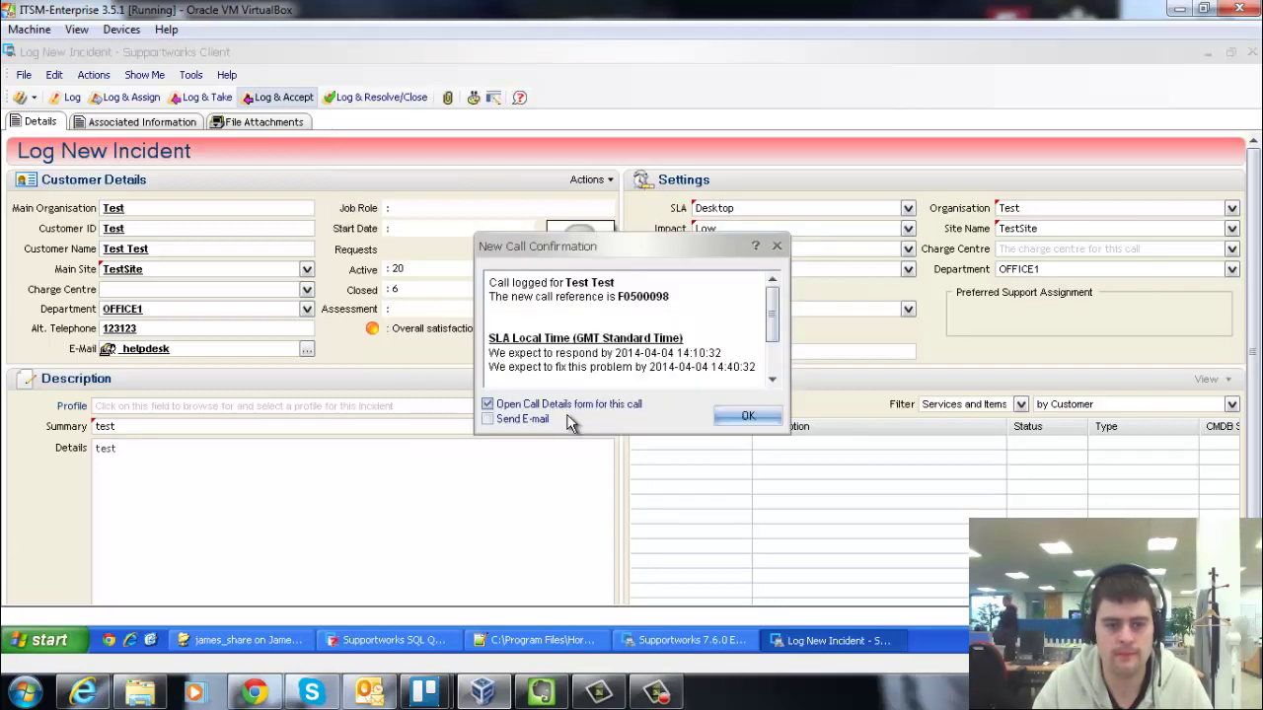
left_click(745, 419)
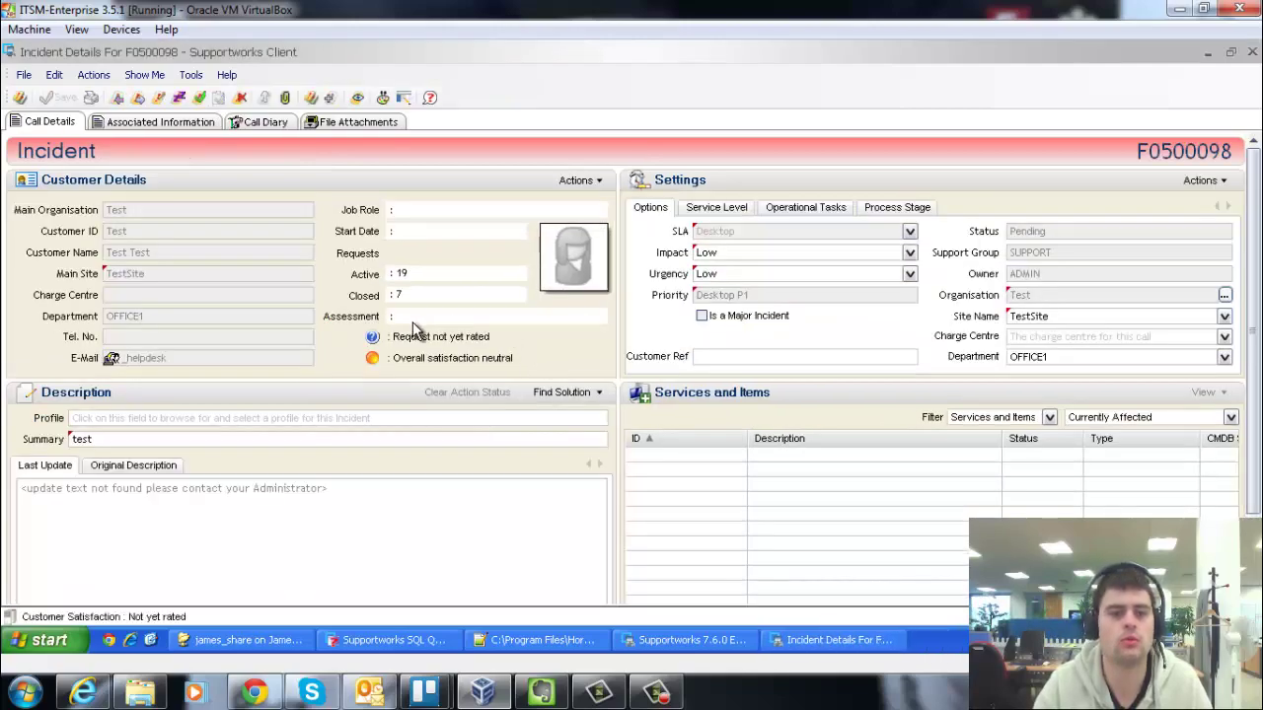
Resolve the call with the note 'Reboot fixed the problem.' and Add to KnowledgeBase ticked
left_click(93, 75)
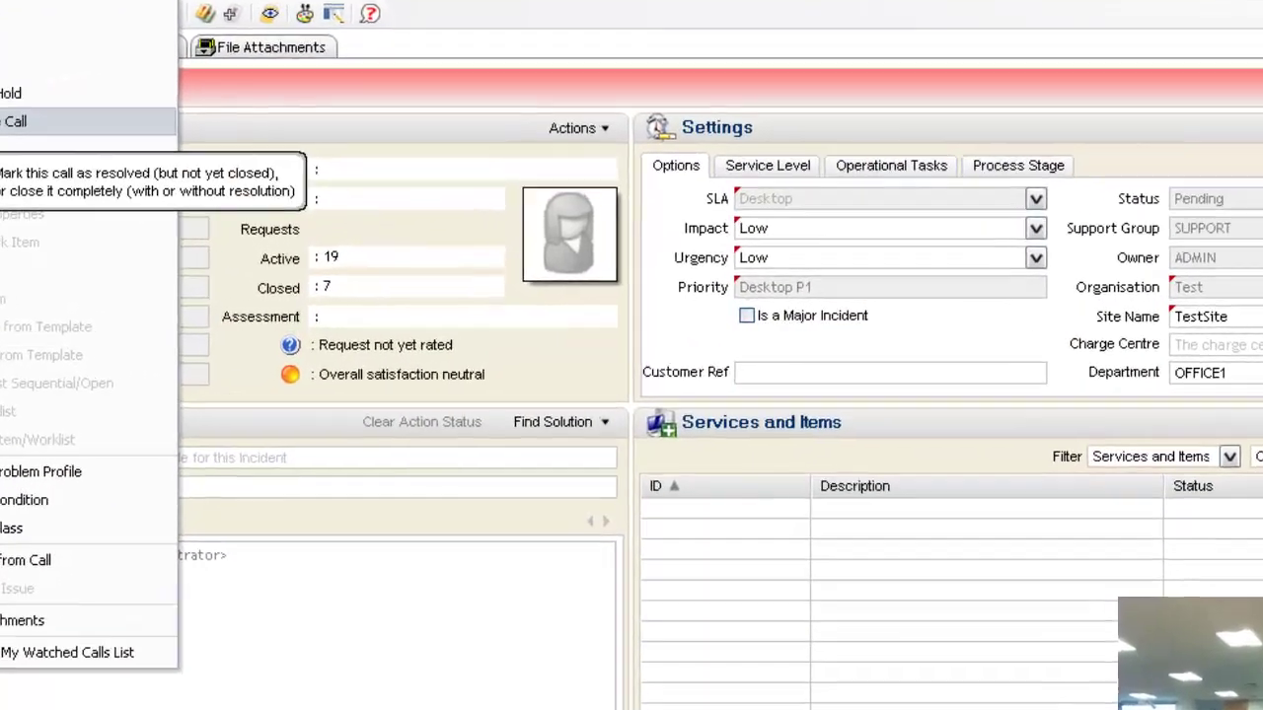
left_click(94, 161)
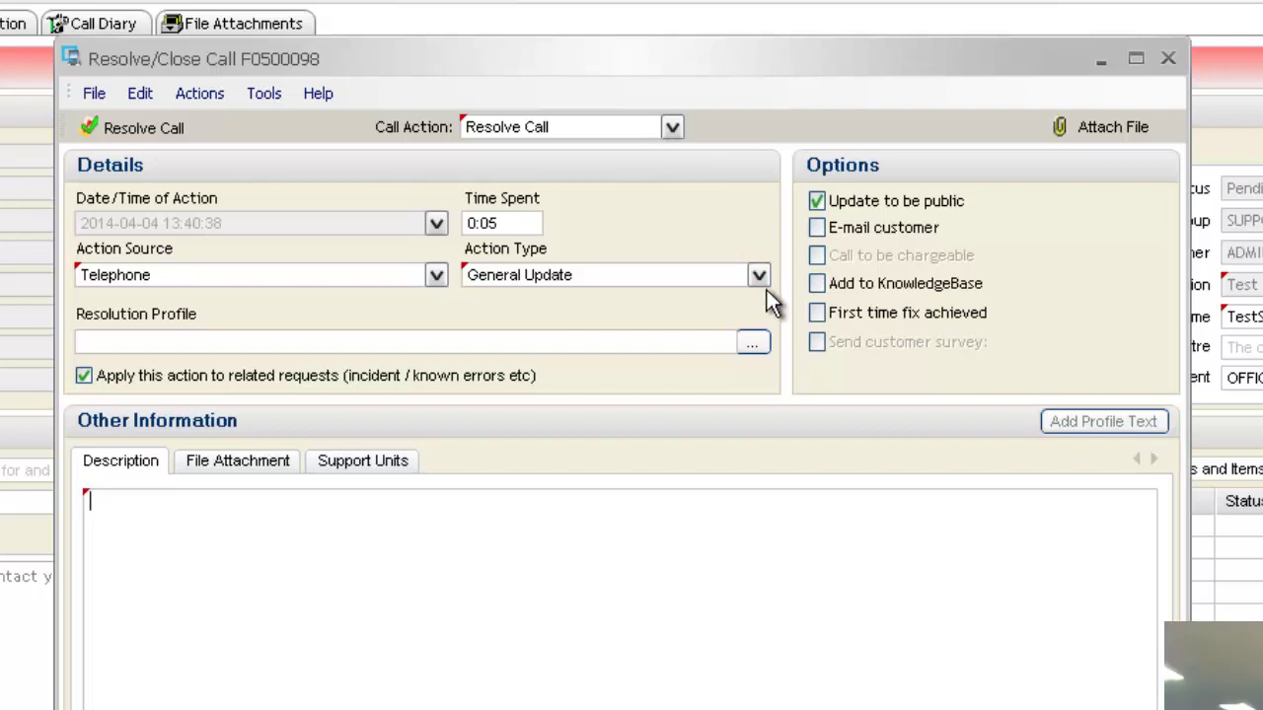
left_click(816, 285)
left_click(333, 597)
type("Reboot fixed the problem.")
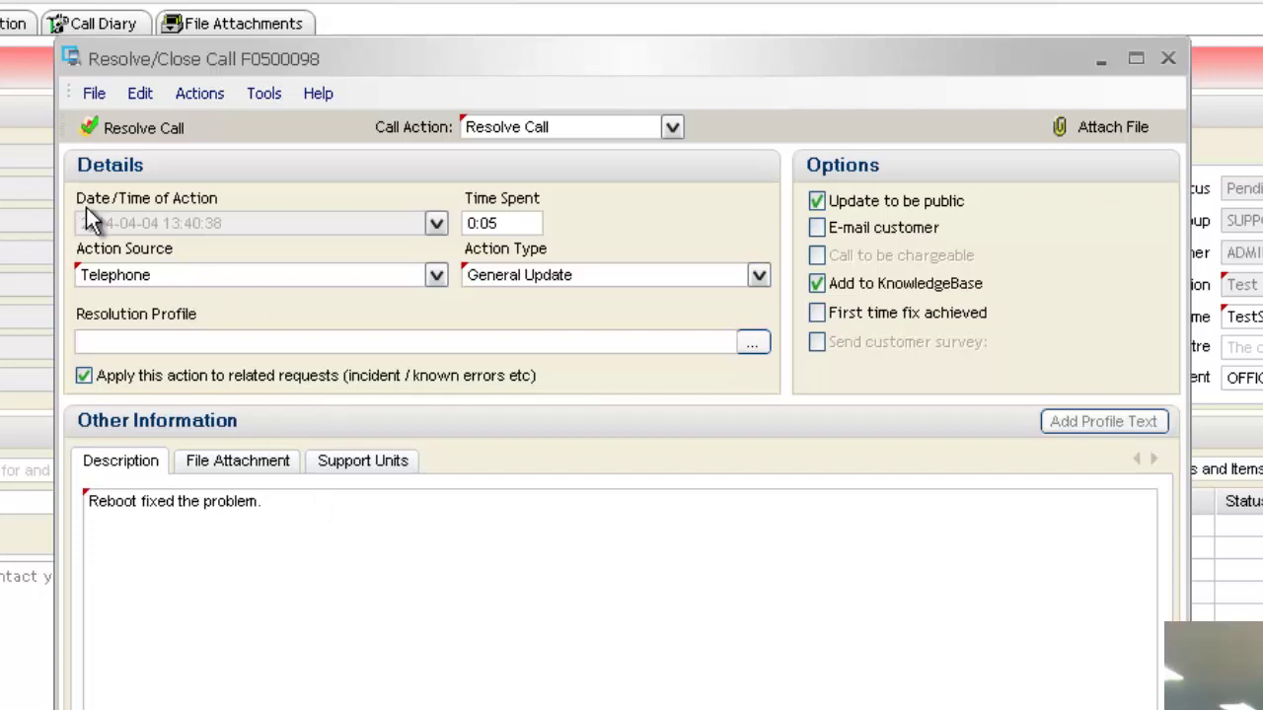
left_click(116, 131)
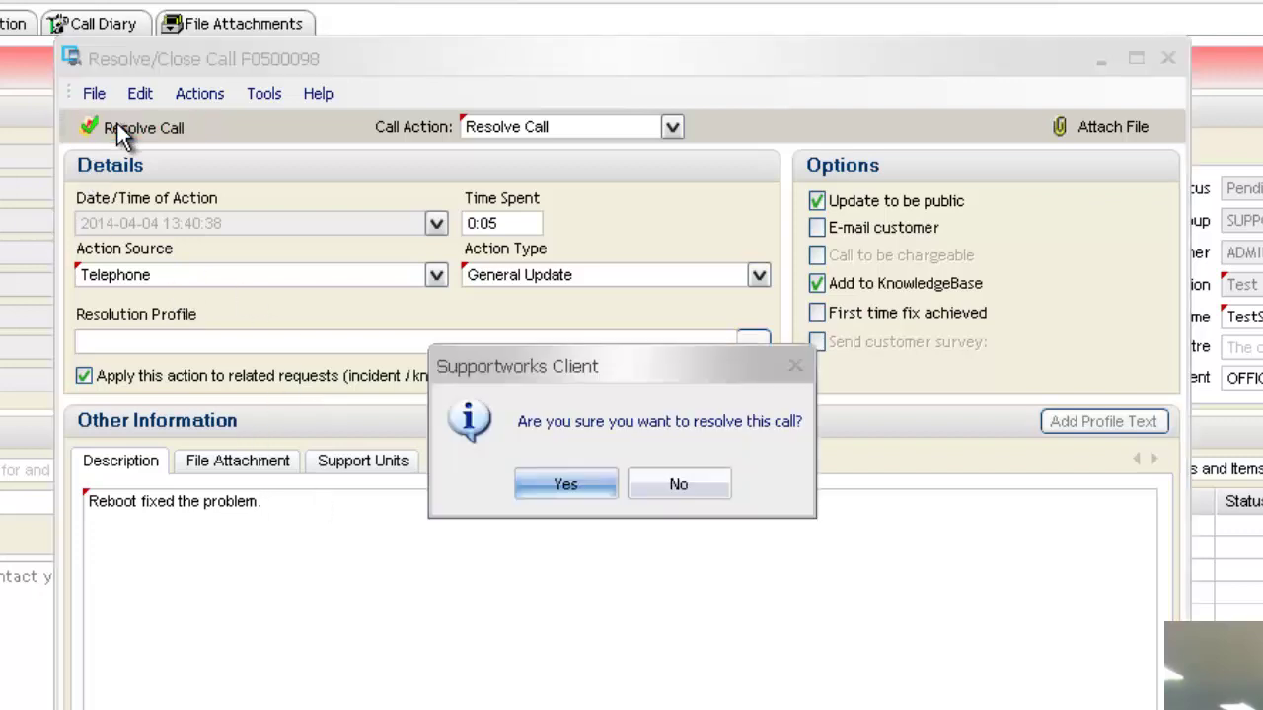
Confirm resolving the call so the prefilled KnowledgeBase article draft opens
left_click(567, 488)
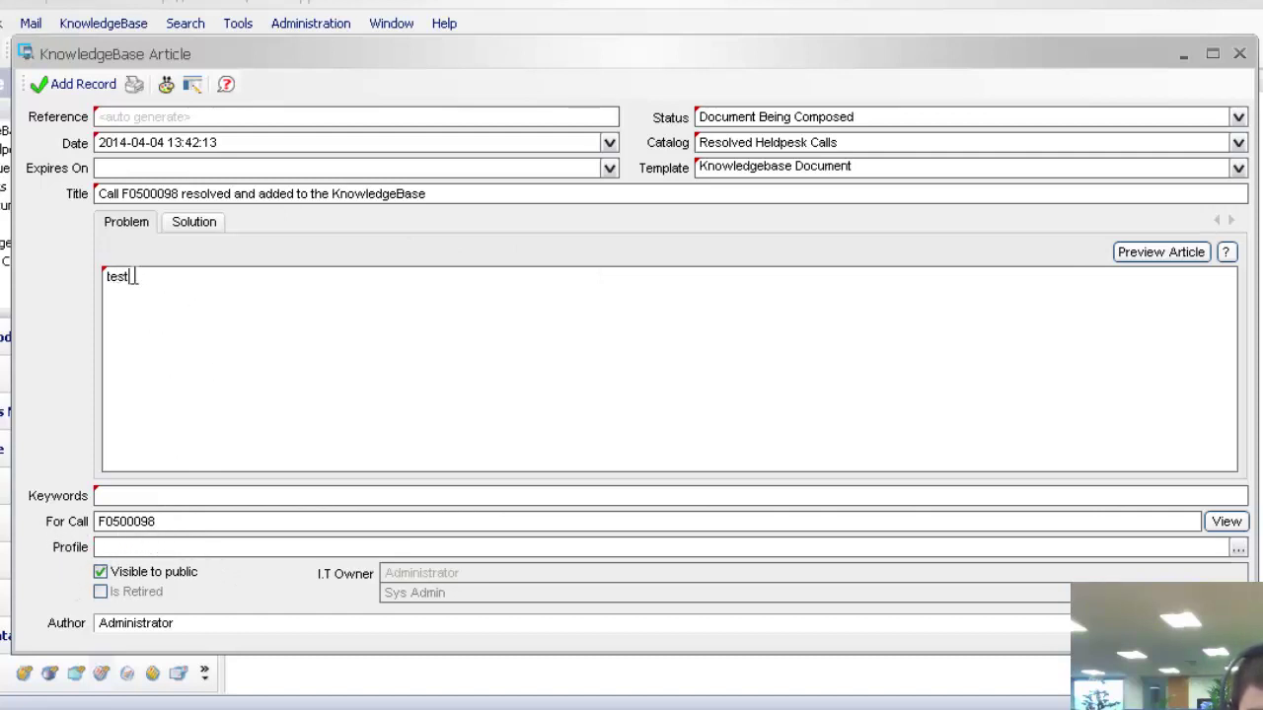
Replace the Problem text with 'Error appears when accessing MS Paint.' and '"error 101"' below it
left_click(190, 227)
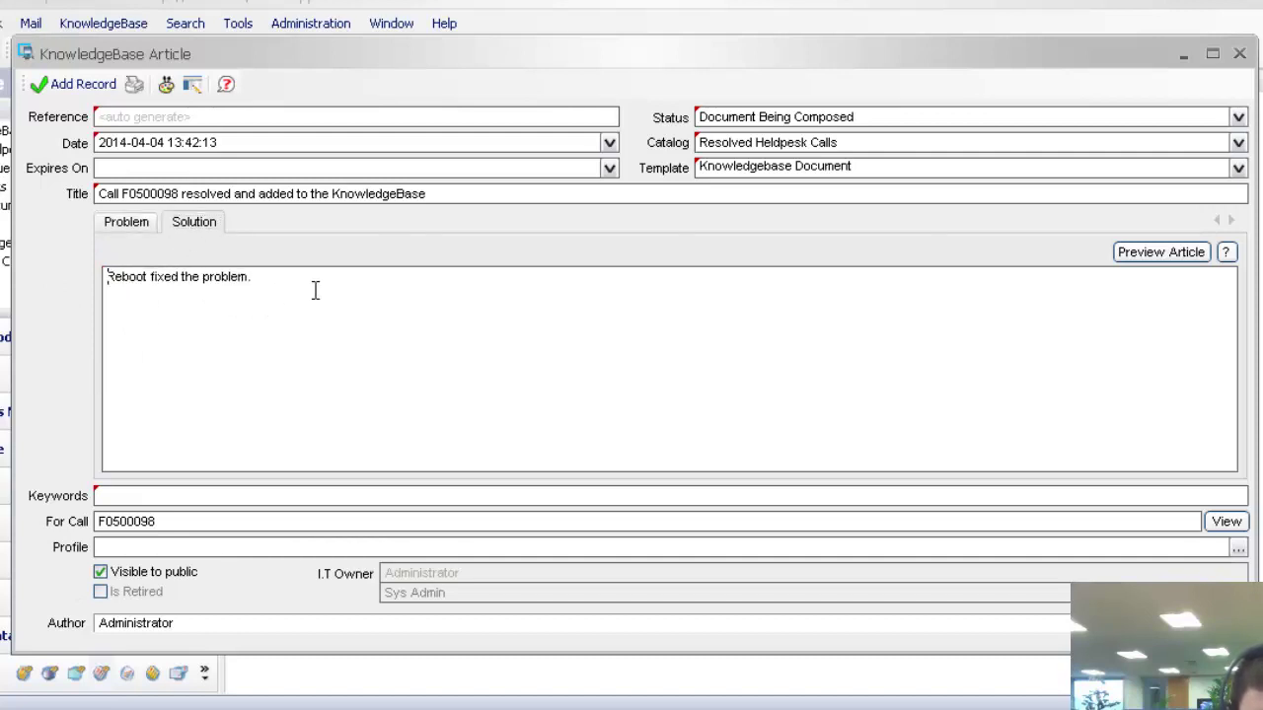
left_click_drag(339, 290, 124, 366)
left_click(355, 304)
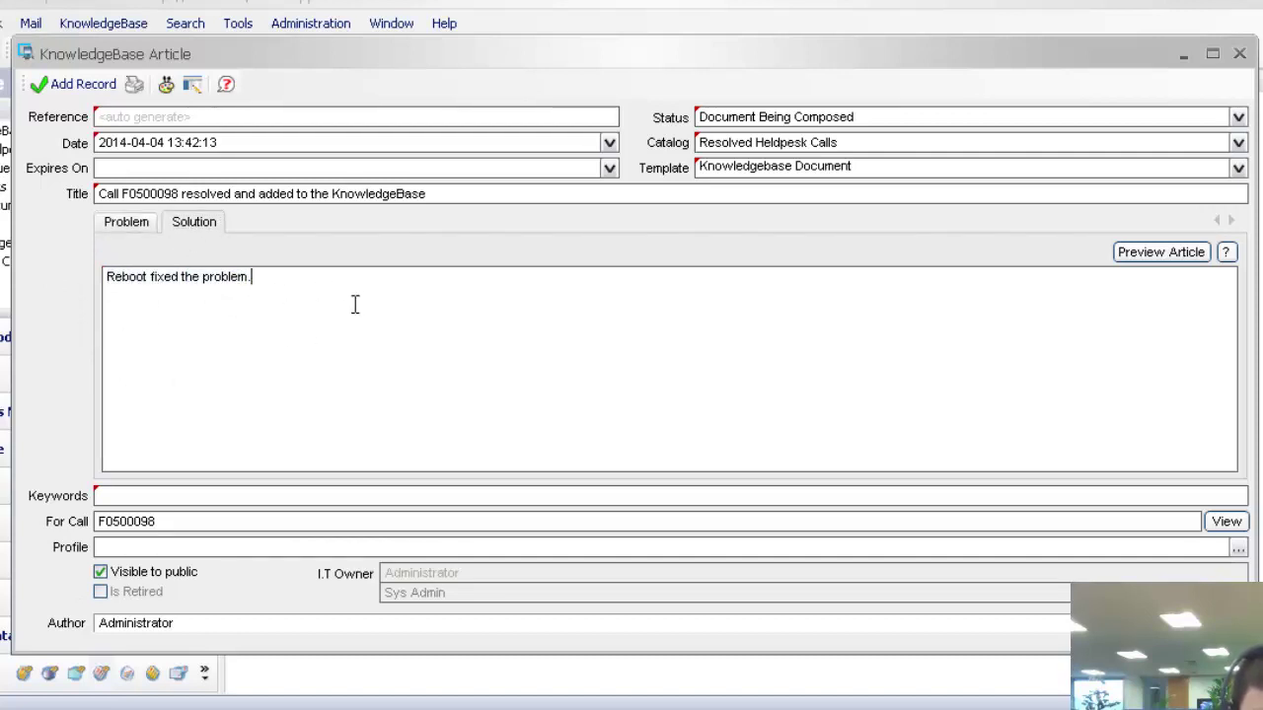
left_click(123, 225)
left_click_drag(158, 293, 87, 358)
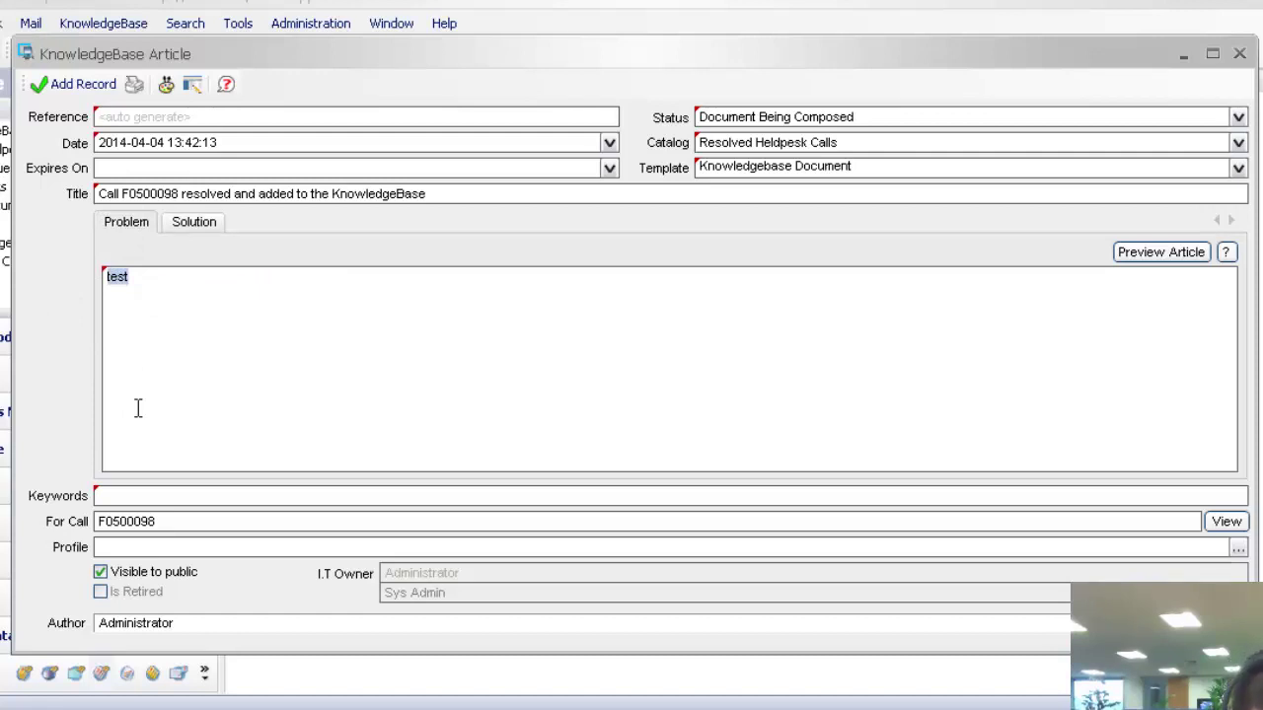
type("Error ")
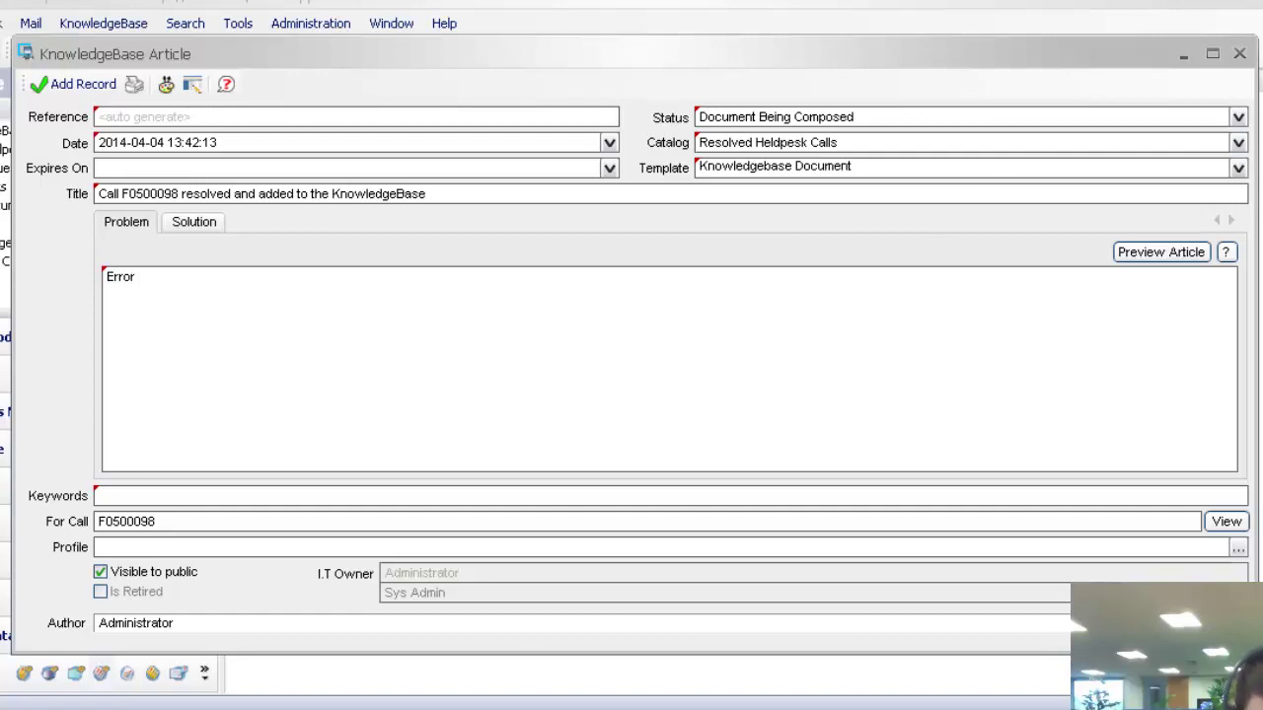
type("appears")
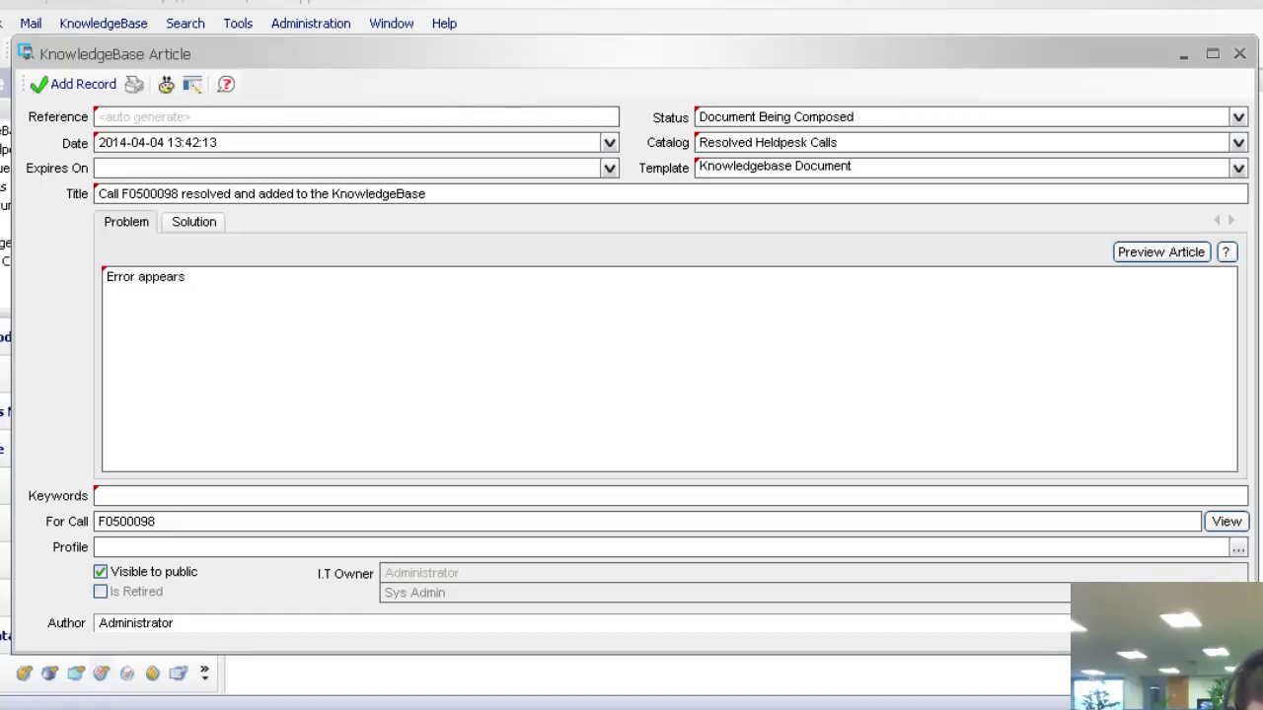
type(" when")
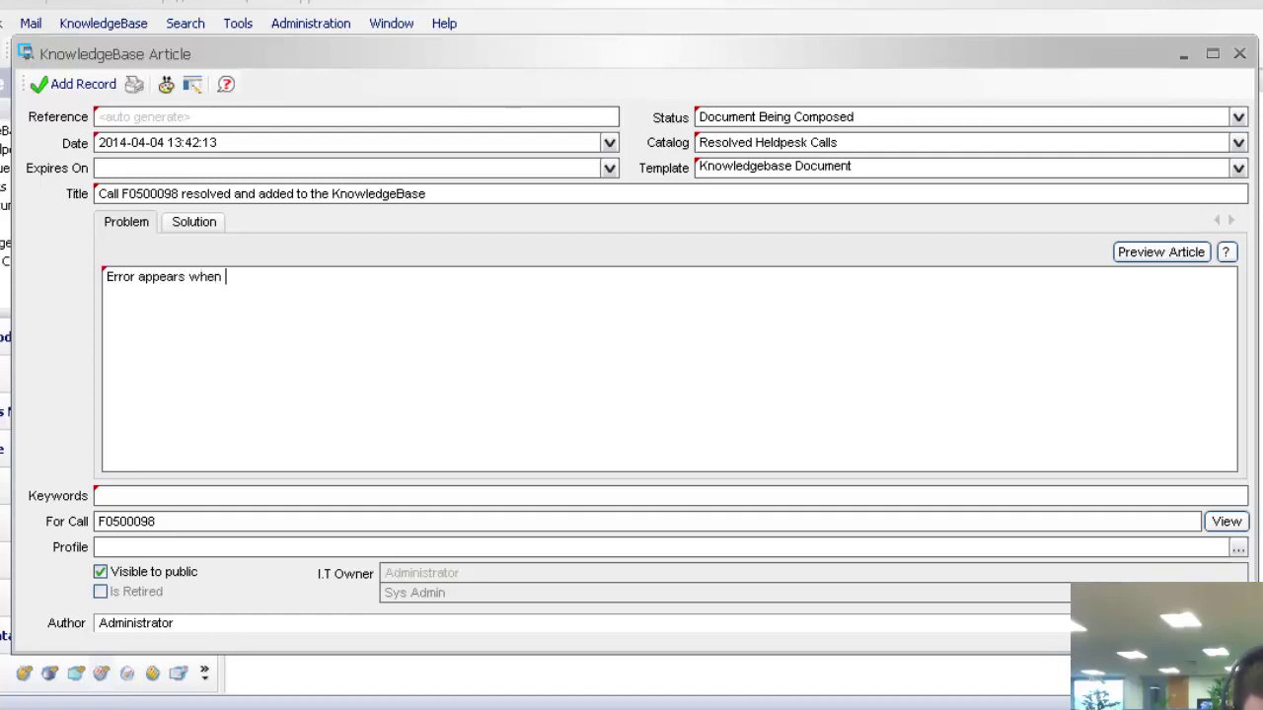
type(" accessing")
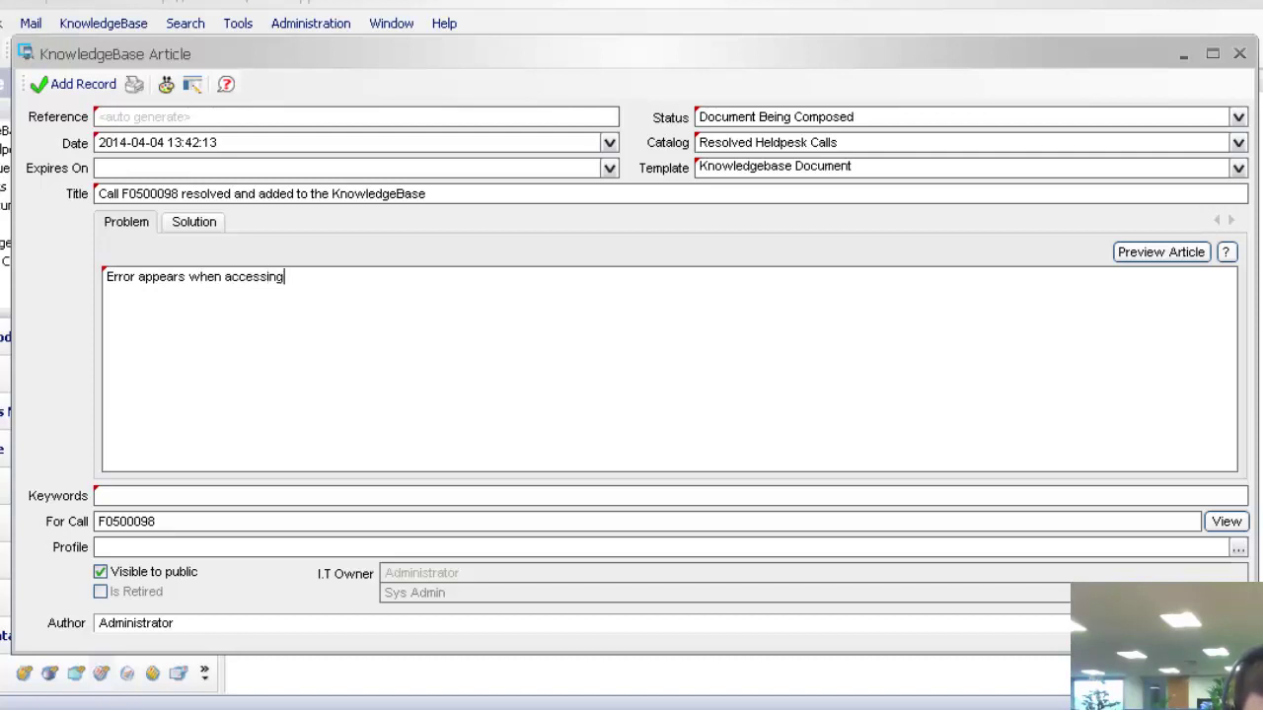
type(" MS Paint")
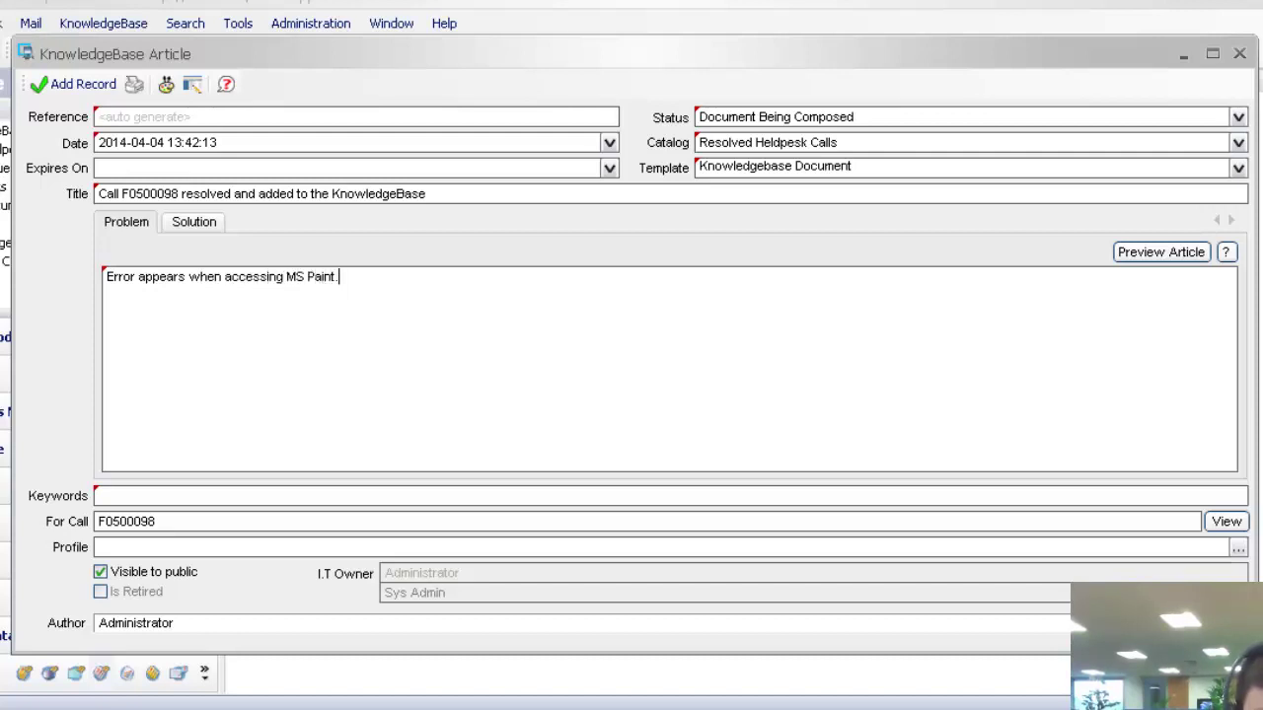
type(".")
key("Return")
key("Return")
type("\"")
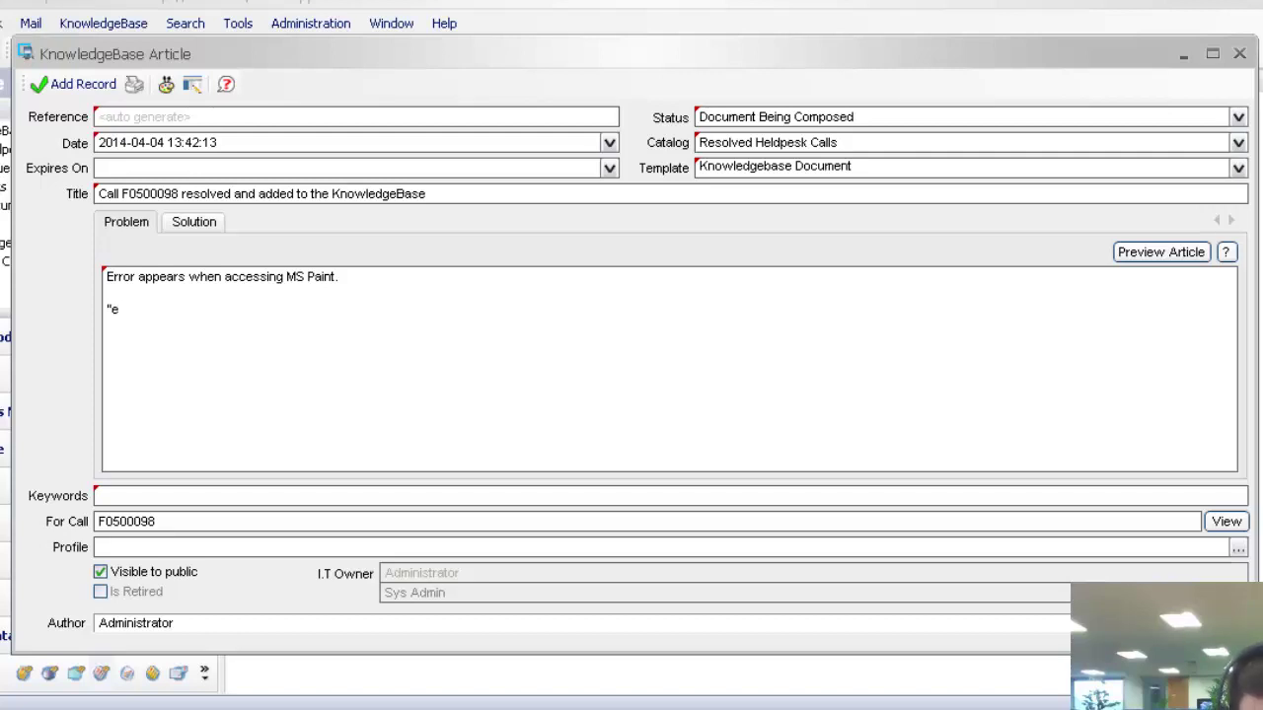
type("error 101\"")
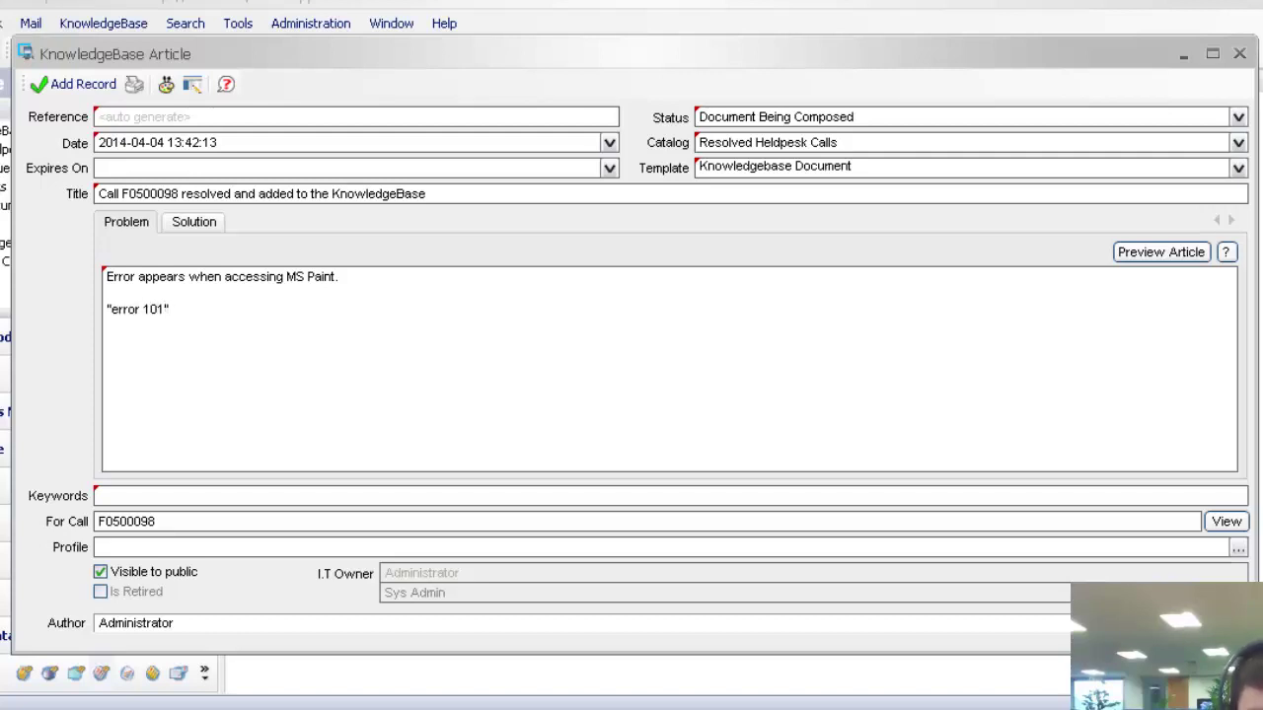
Enter the keywords 'error 101, ms paint'
left_click(265, 495)
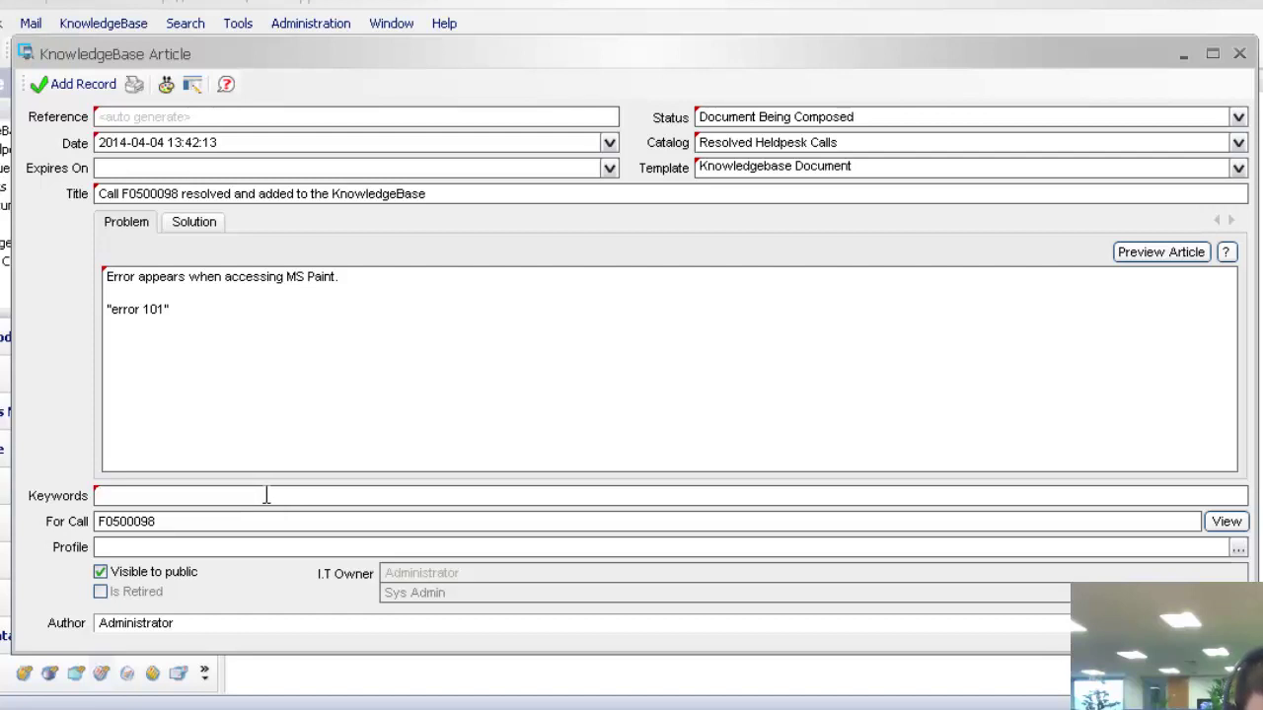
type("error 101,")
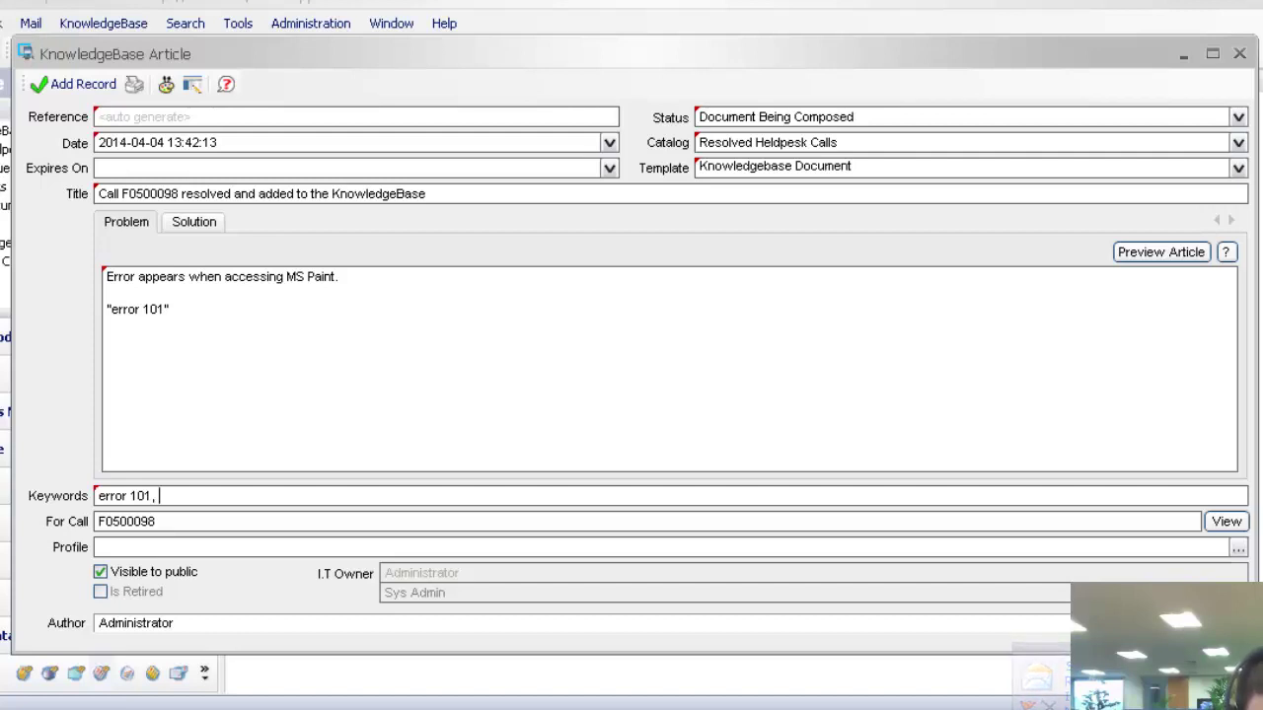
type("ms paint, ")
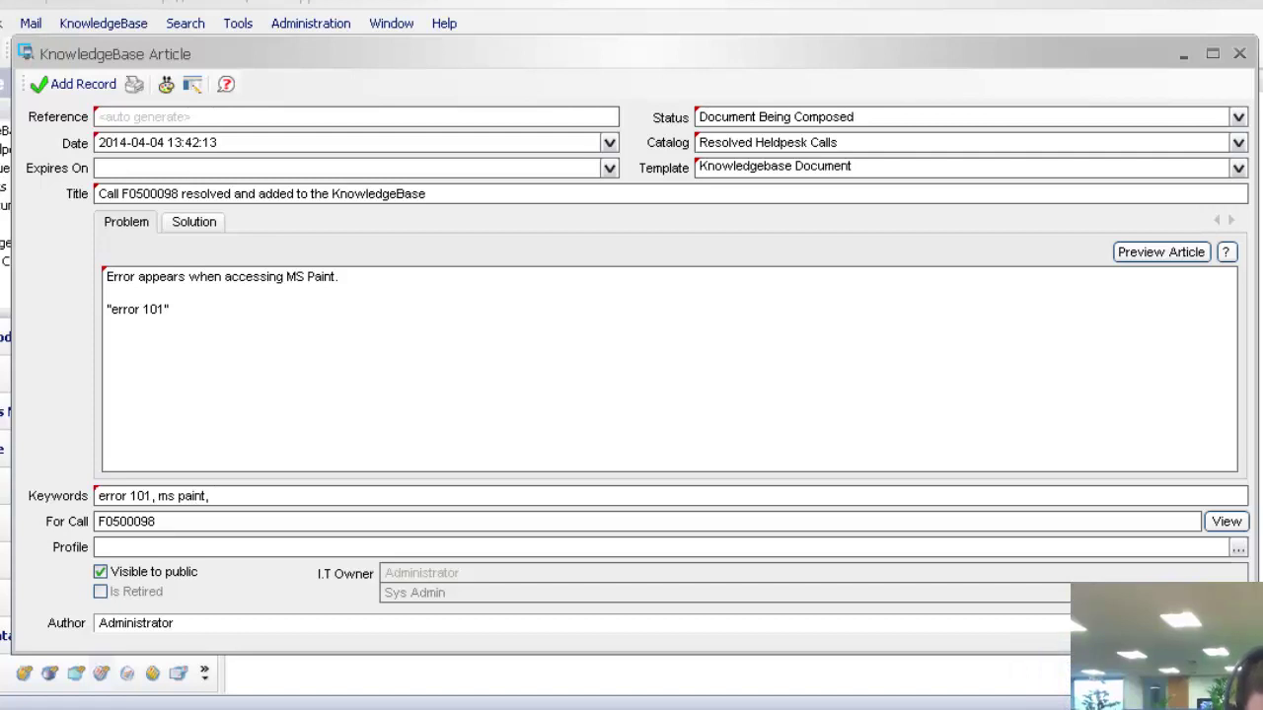
type("err")
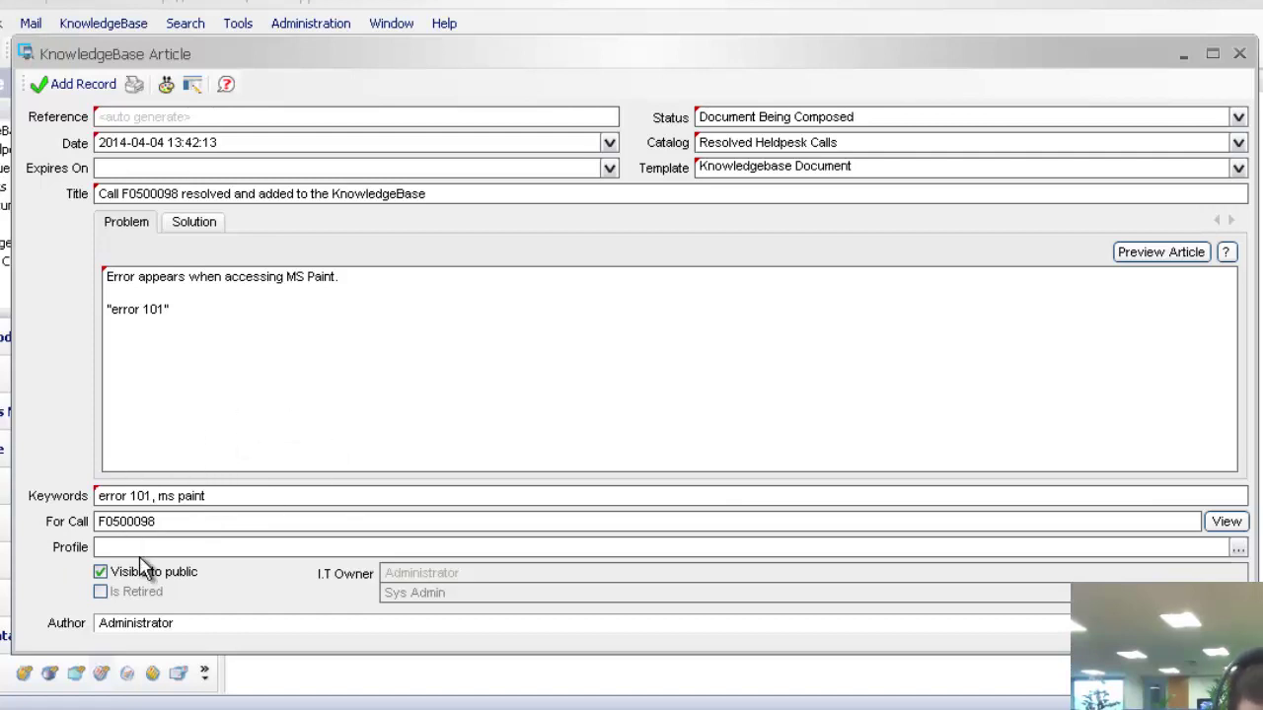
Choose Software as the article's profile and keep the existing keywords unchanged
left_click(1235, 551)
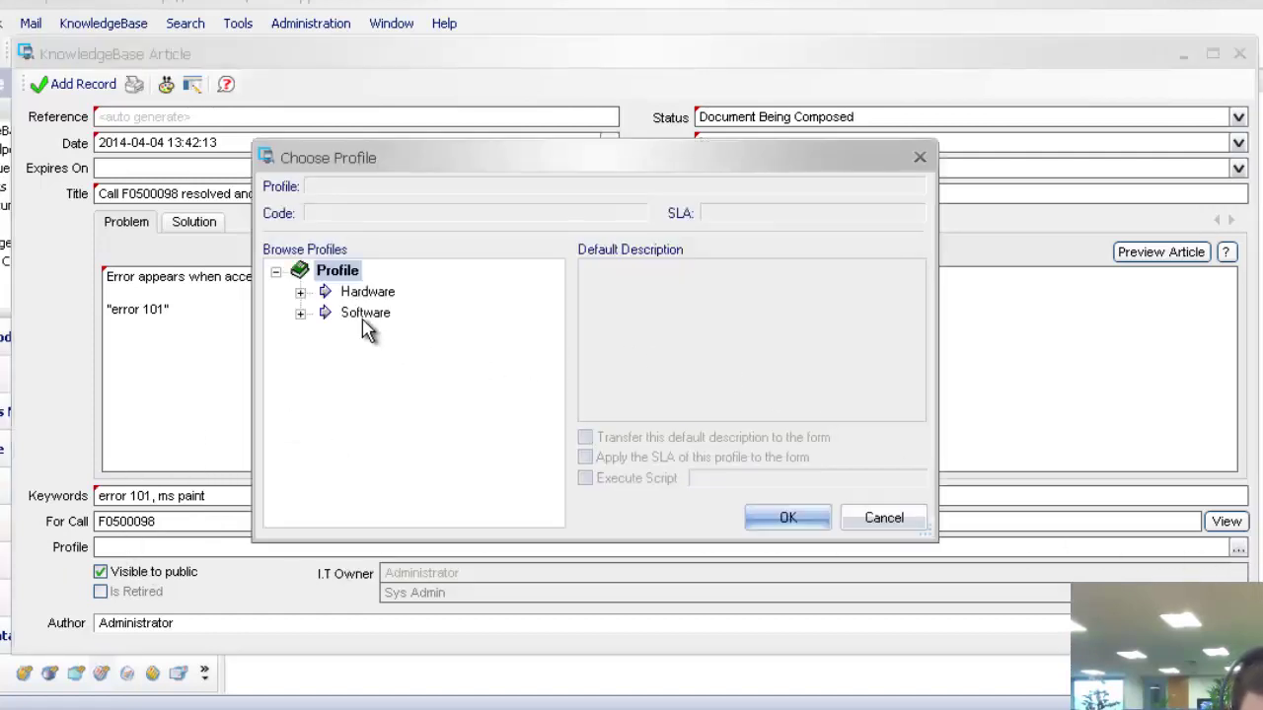
left_click(365, 312)
left_click(786, 520)
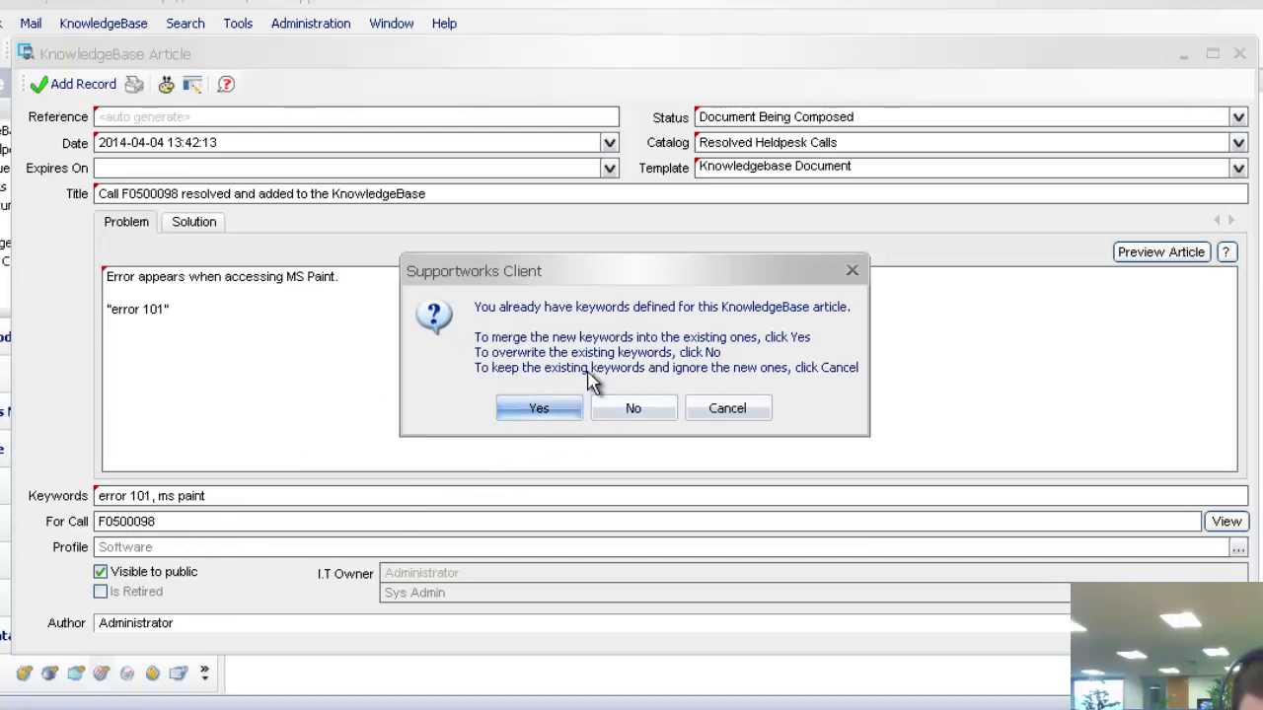
left_click(727, 409)
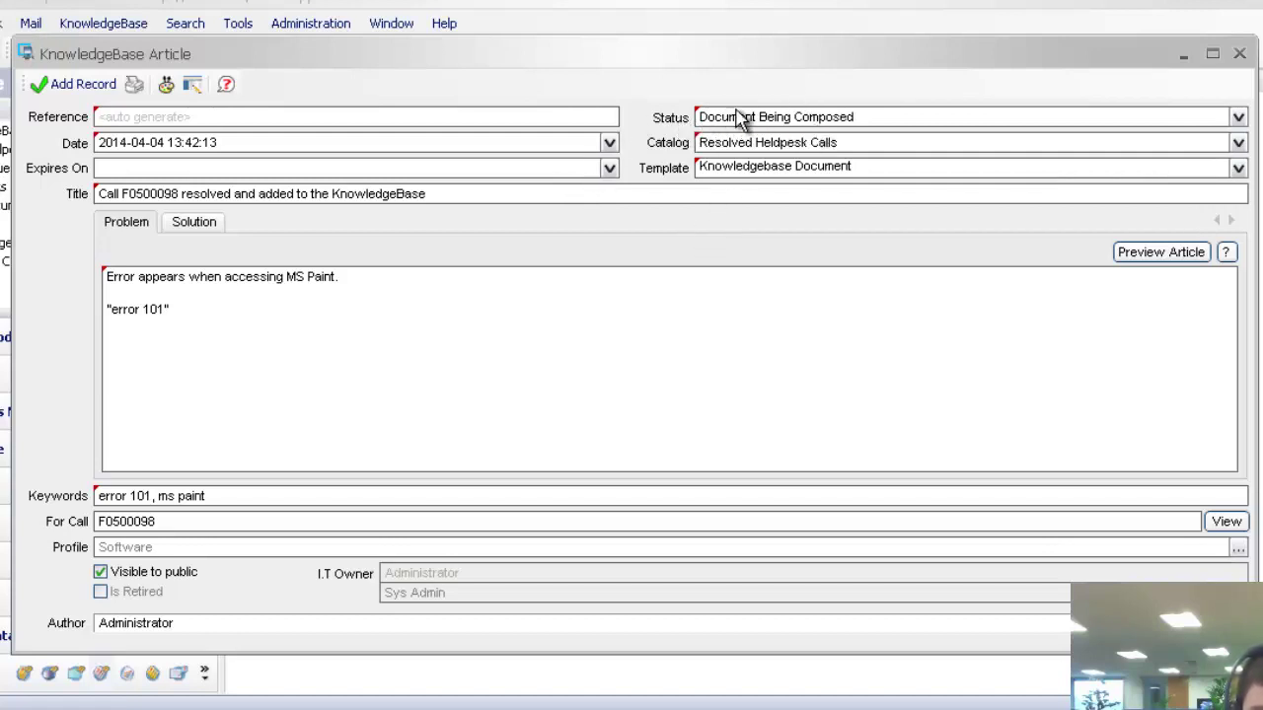
left_click(1238, 117)
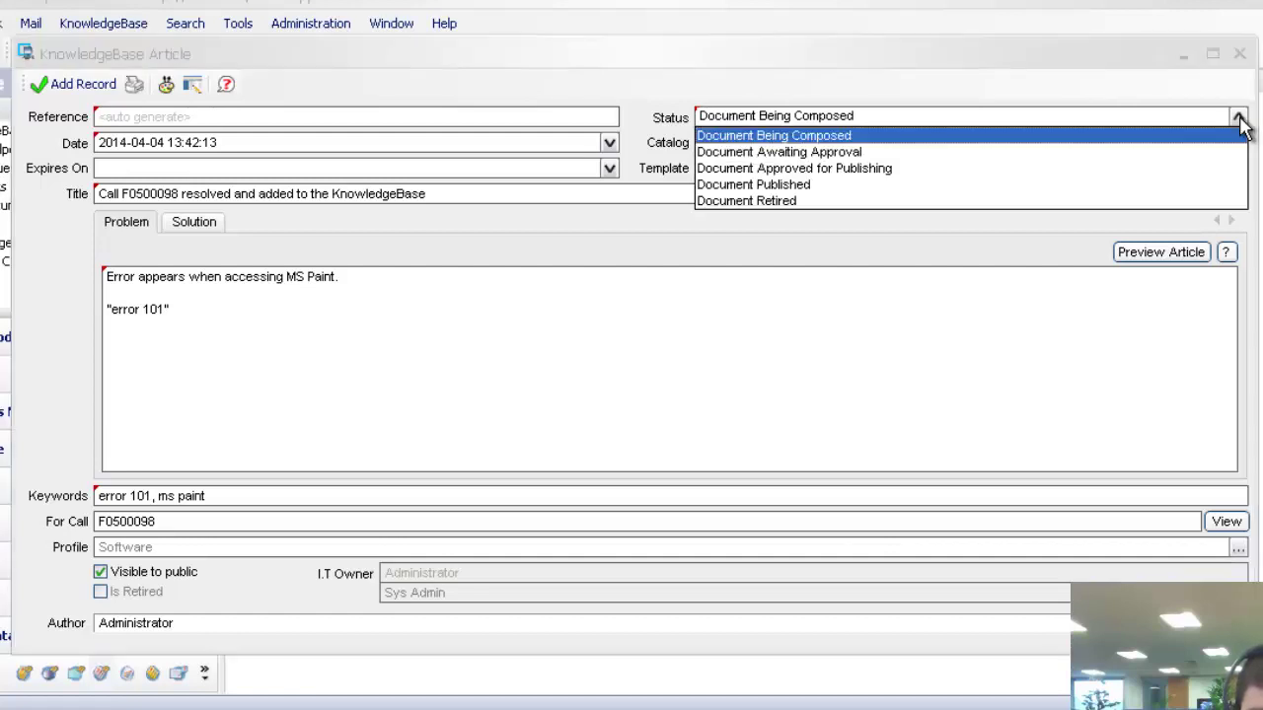
left_click(897, 62)
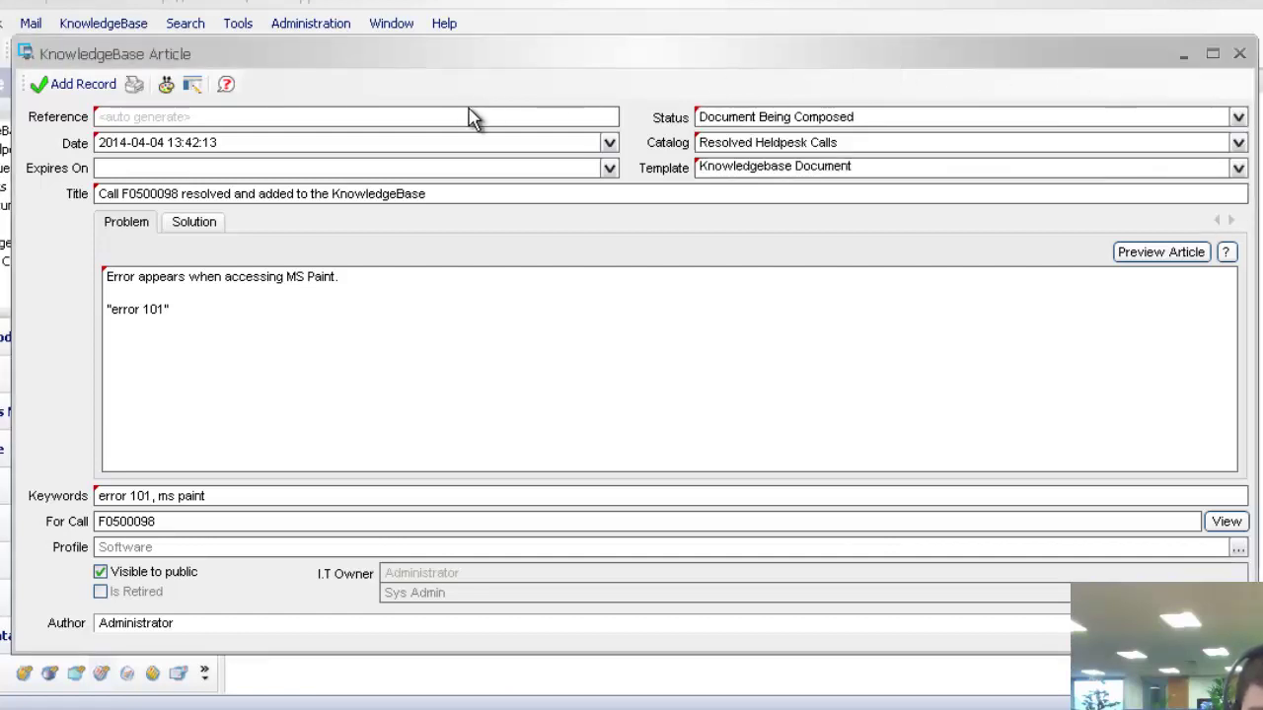
left_click(79, 87)
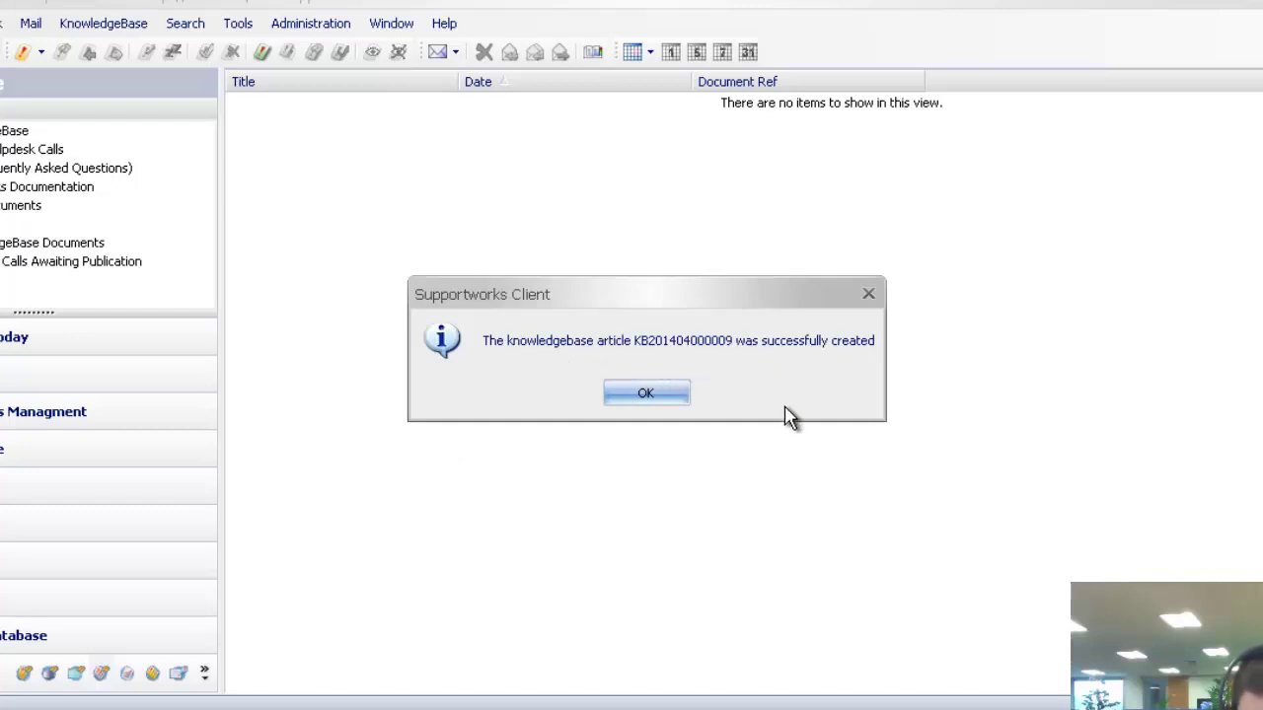
left_click(646, 394)
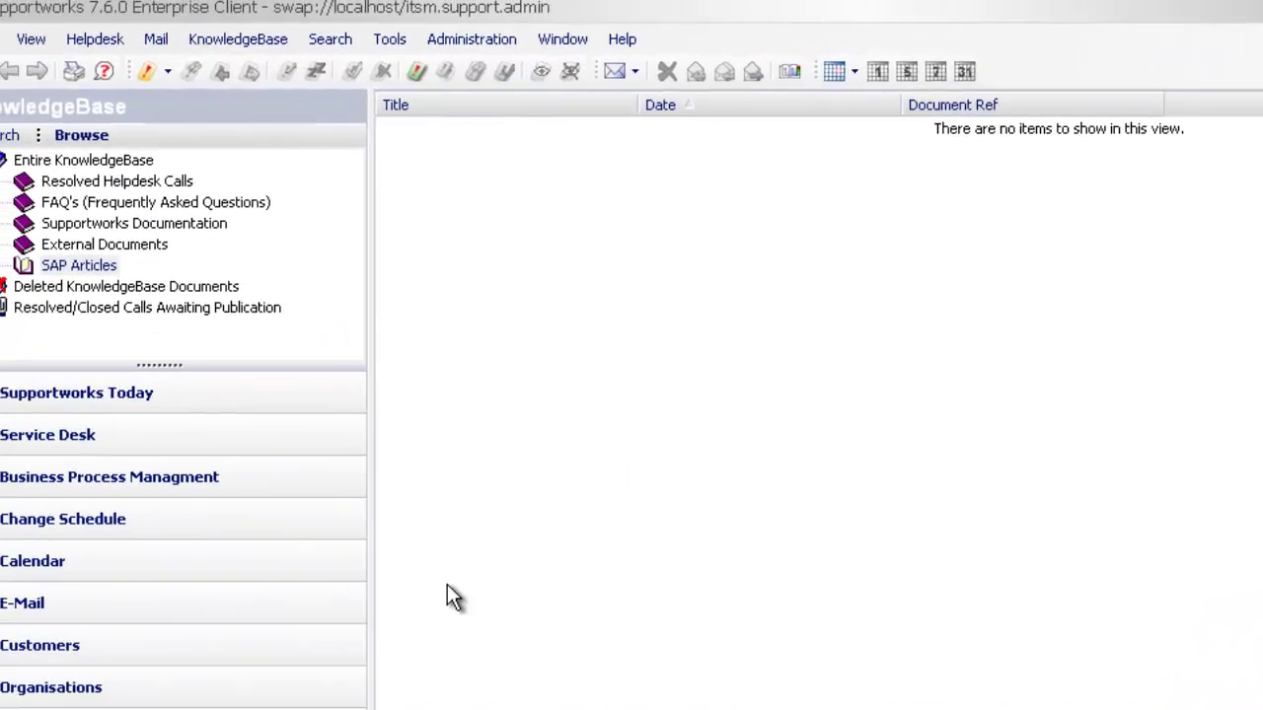
left_click(163, 199)
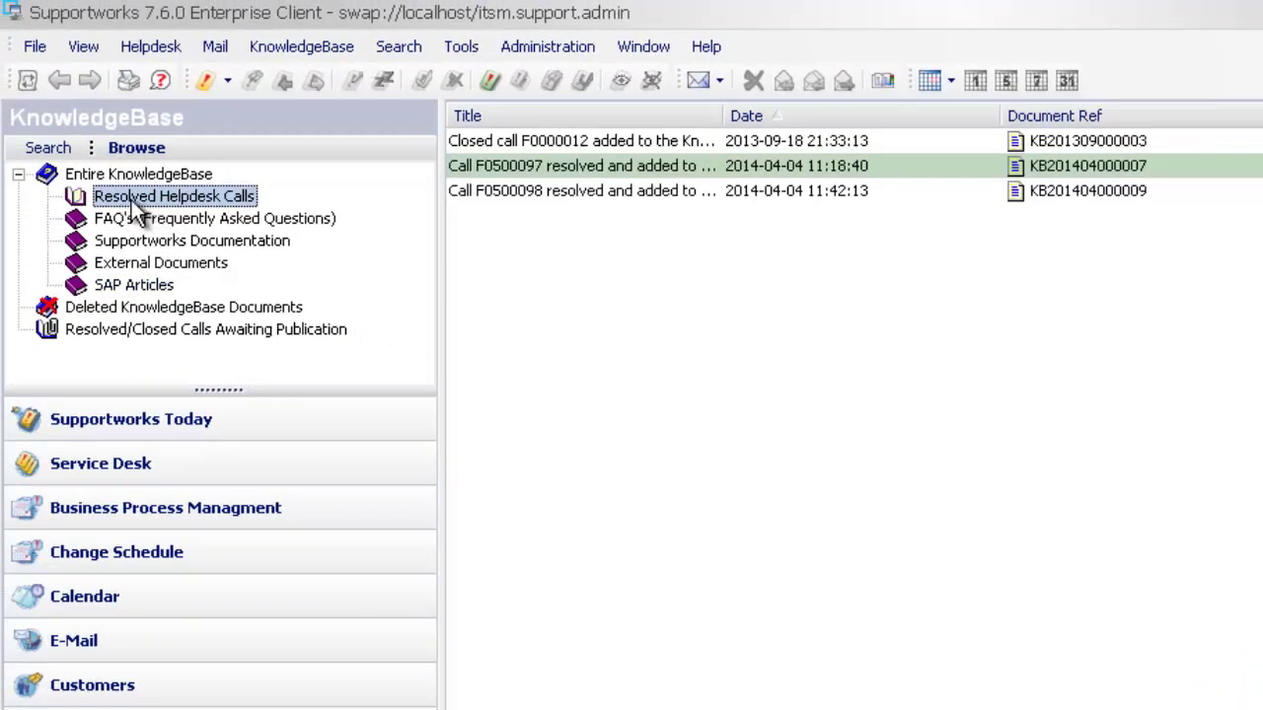
left_click(576, 193)
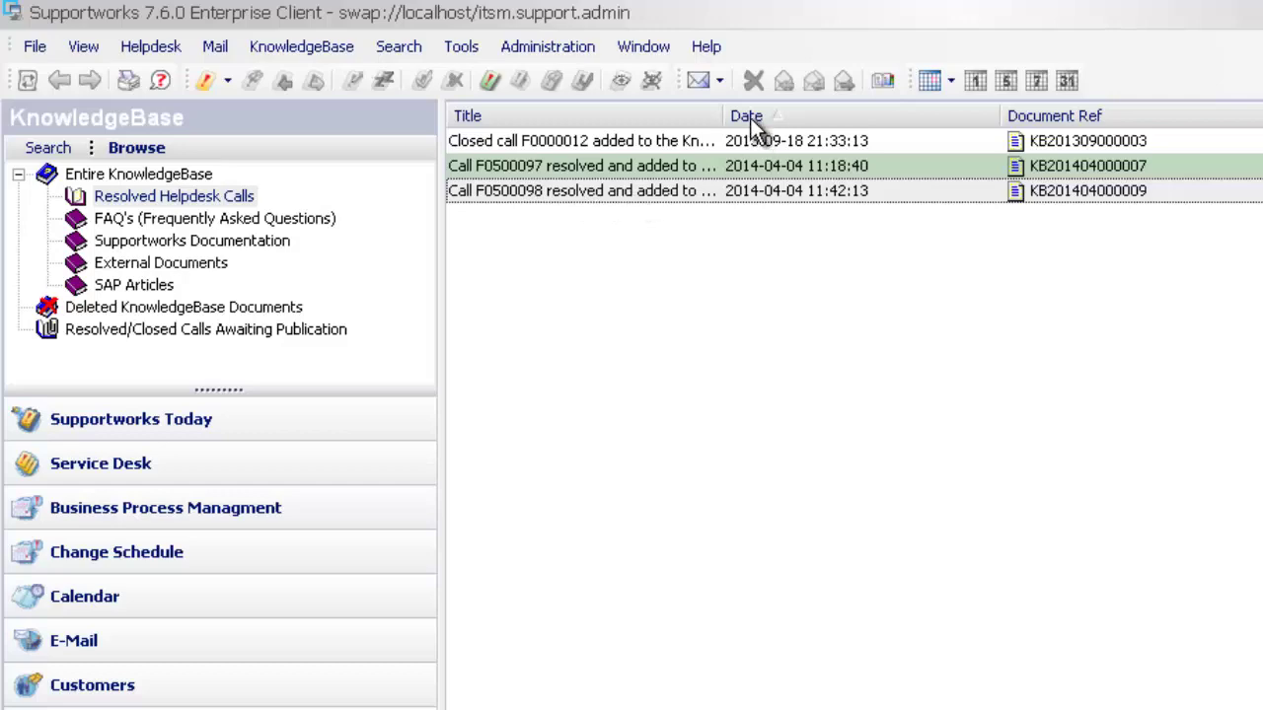
Retitle the Call F0500098 article to 'MS Paint error "error 101"' and save the change
left_click_drag(723, 115, 1000, 116)
double_click(462, 170)
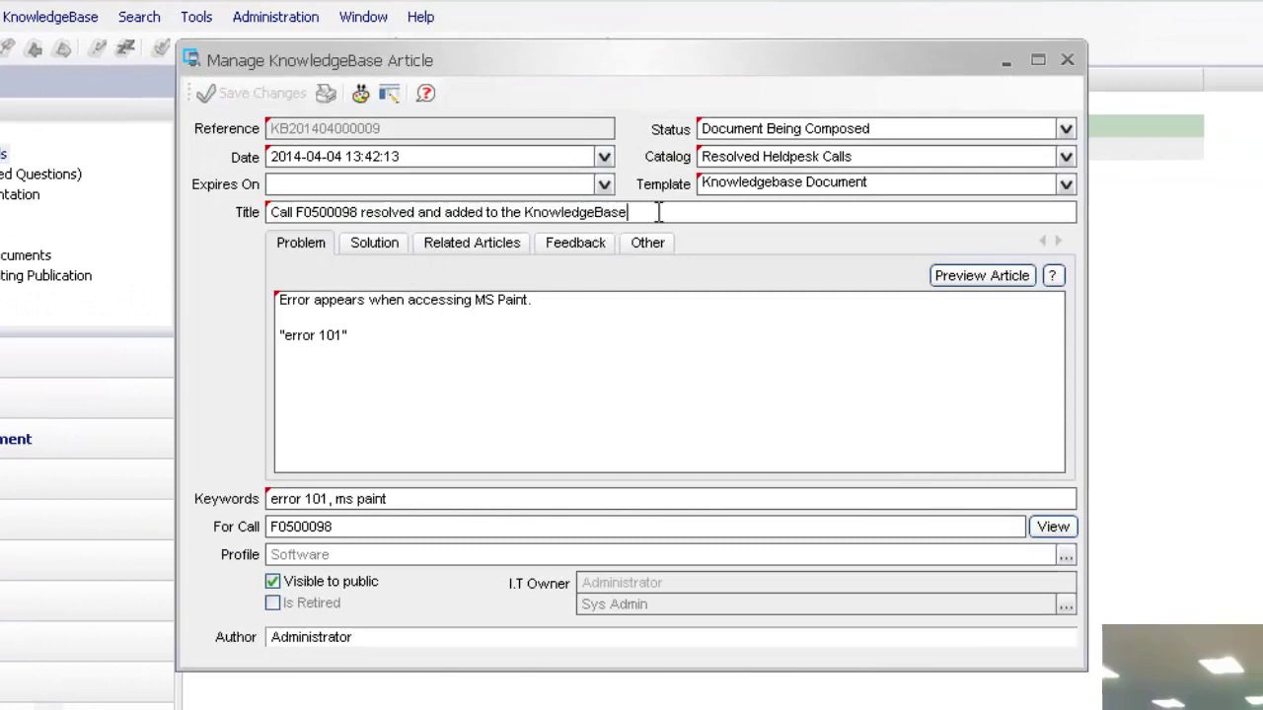
left_click_drag(595, 213, 14, 219)
type("MS Paint error")
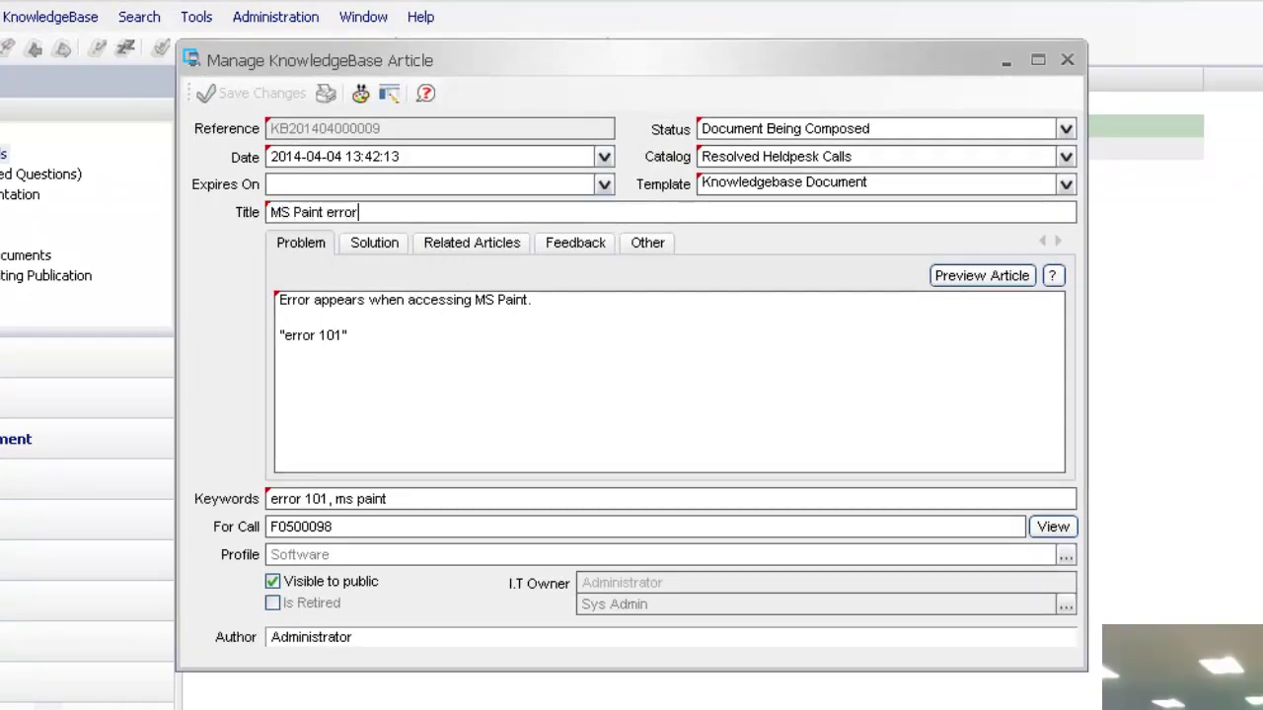
type(" \"error 101\"")
left_click(243, 97)
left_click(1066, 60)
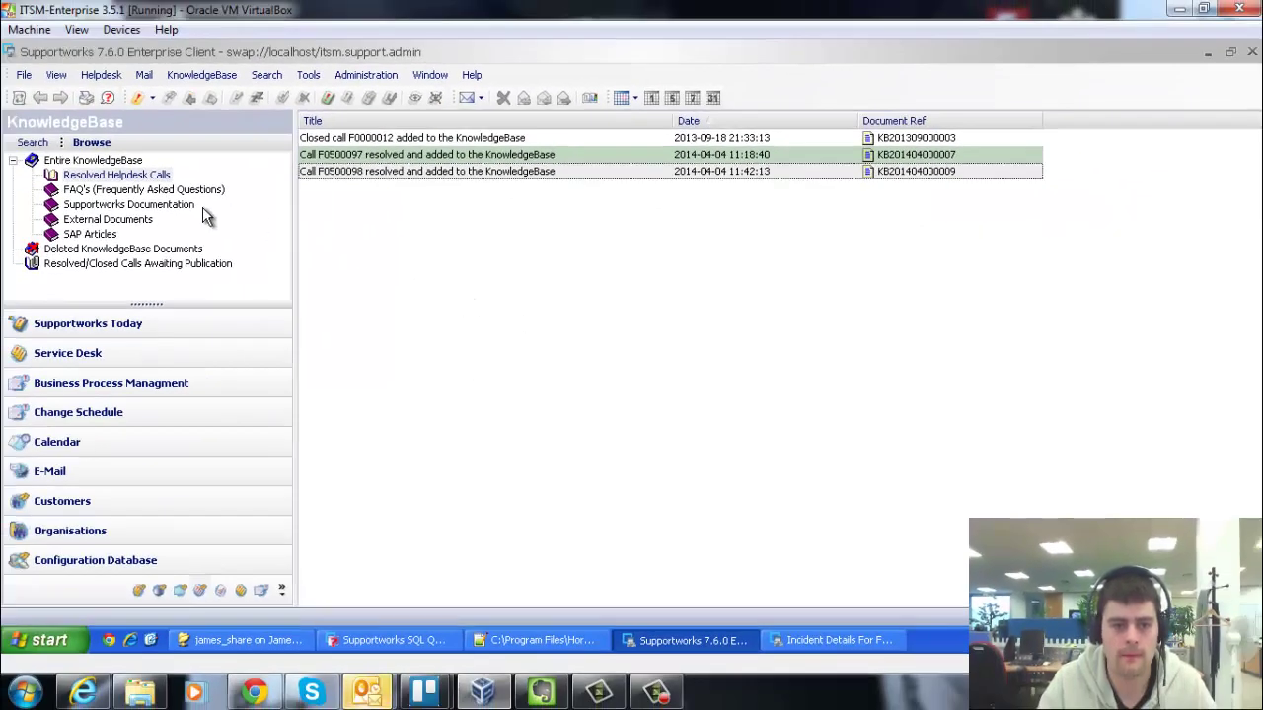
Refresh the Resolved Helpdesk Calls list and bring up the new call types
left_click(168, 189)
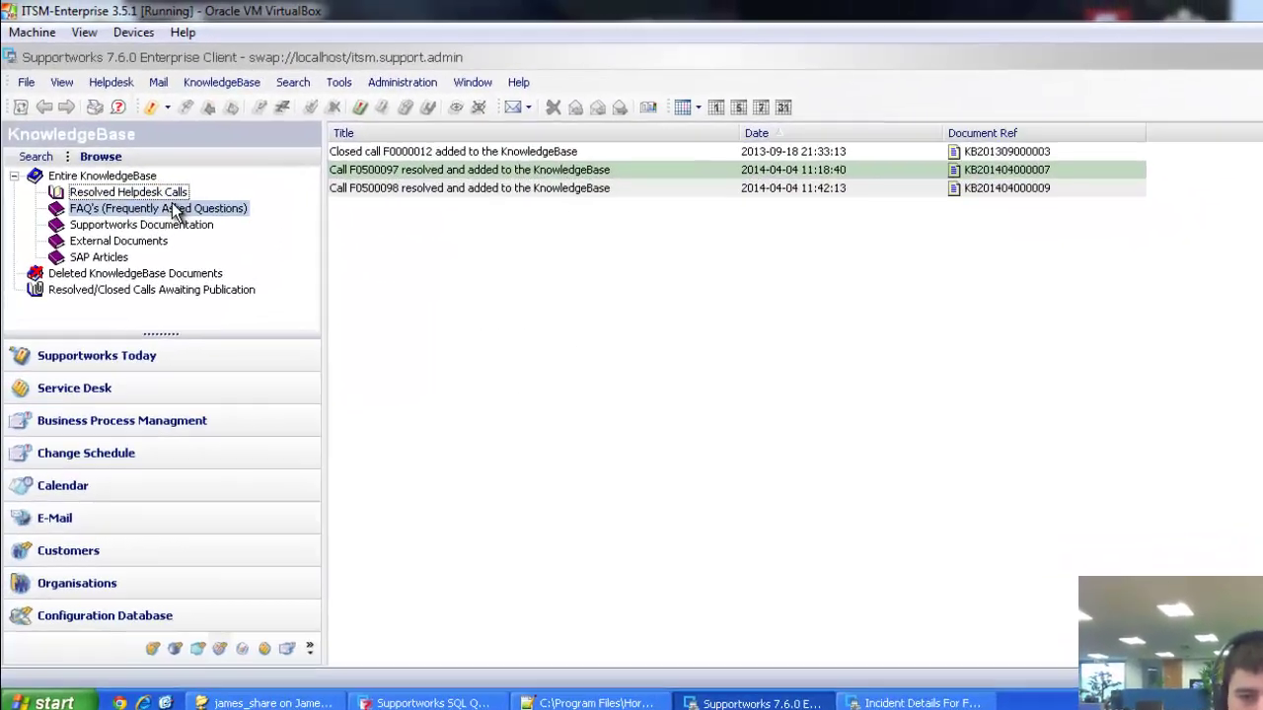
left_click(132, 174)
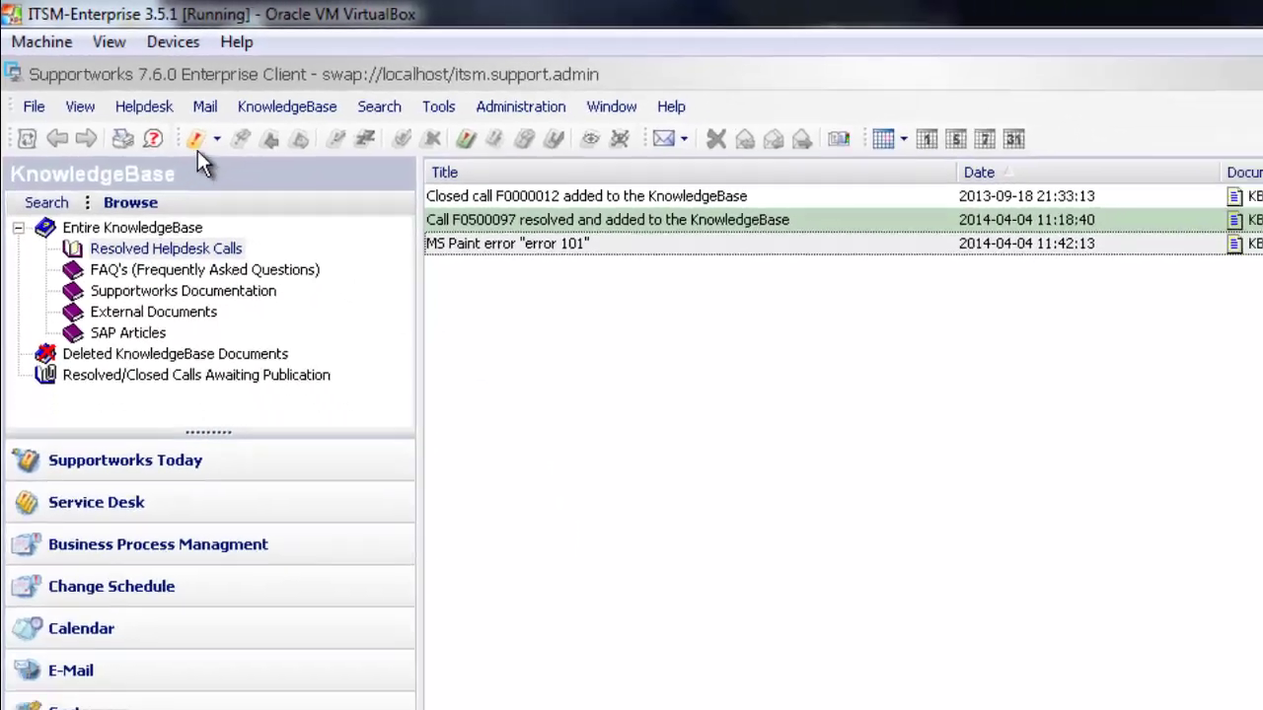
left_click(274, 175)
Start a new incident for customer 'test' with summary and details 'Test'
left_click(174, 121)
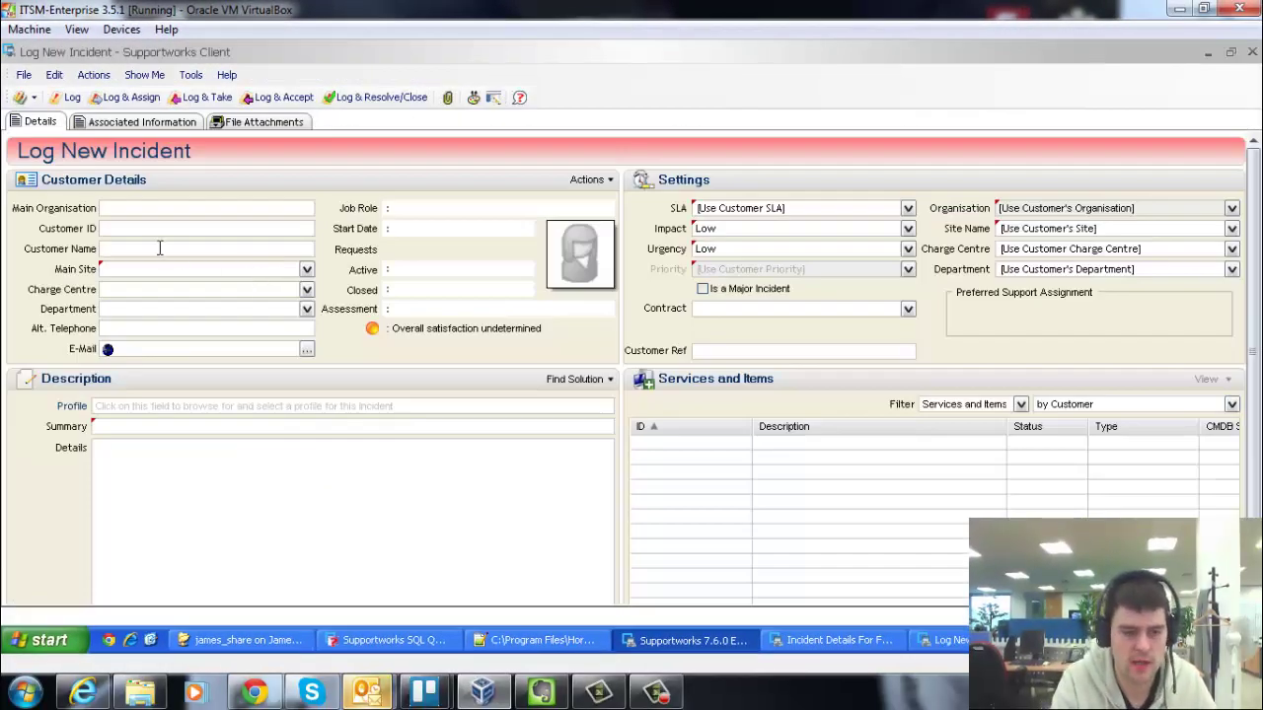
left_click(158, 248)
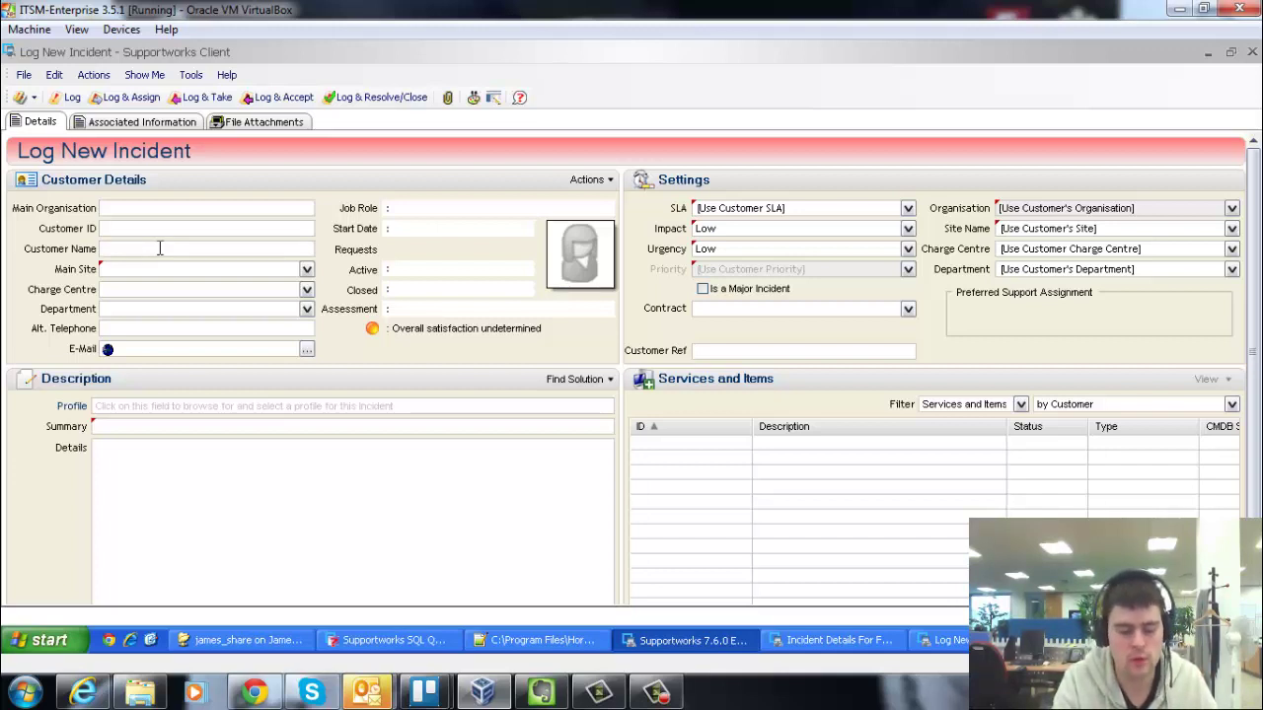
left_click(158, 249)
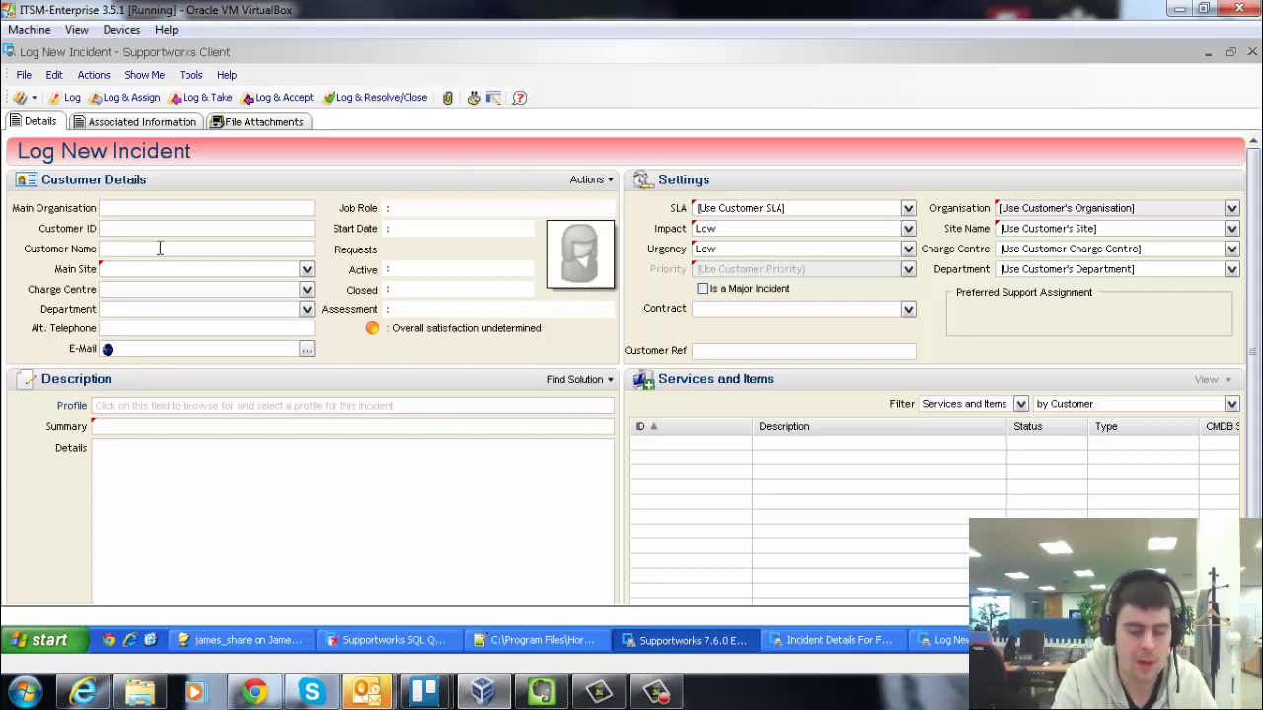
type("test")
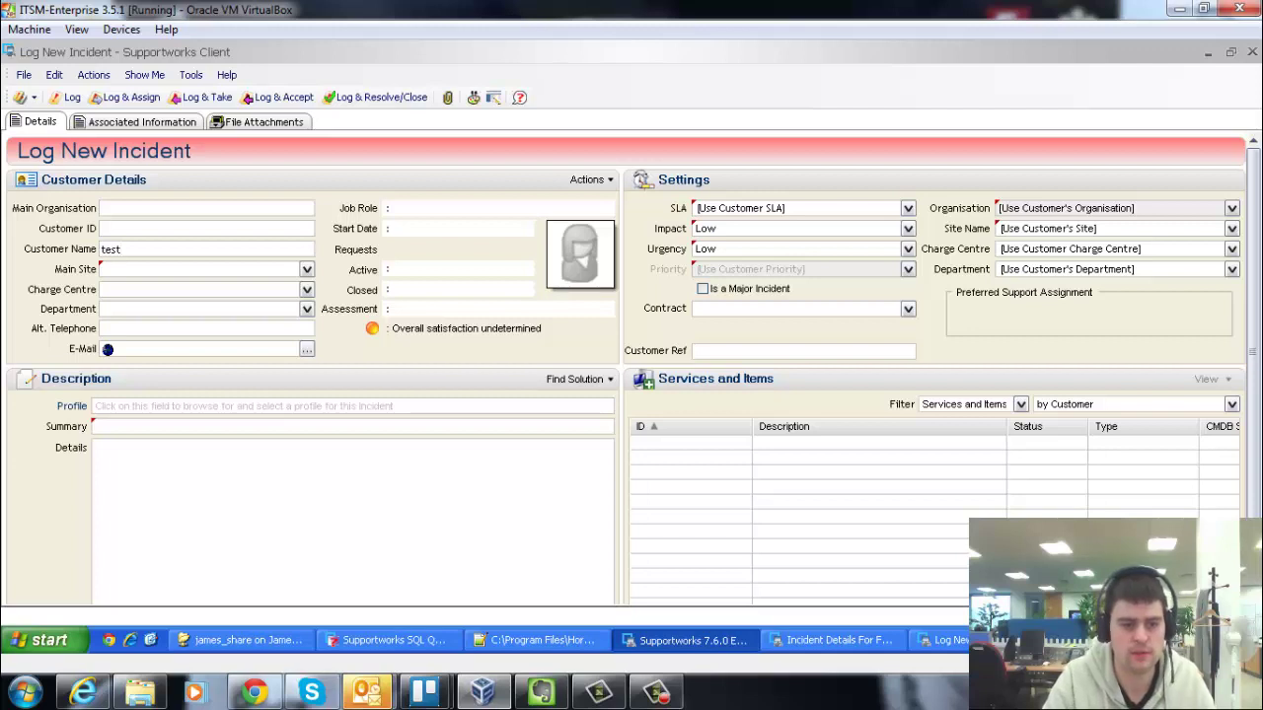
left_click(134, 426)
type("Test")
left_click(168, 502)
type("Test")
Set SLA to Service - Standard 5 Day and priority Service - Standard, then log and accept it
left_click(801, 208)
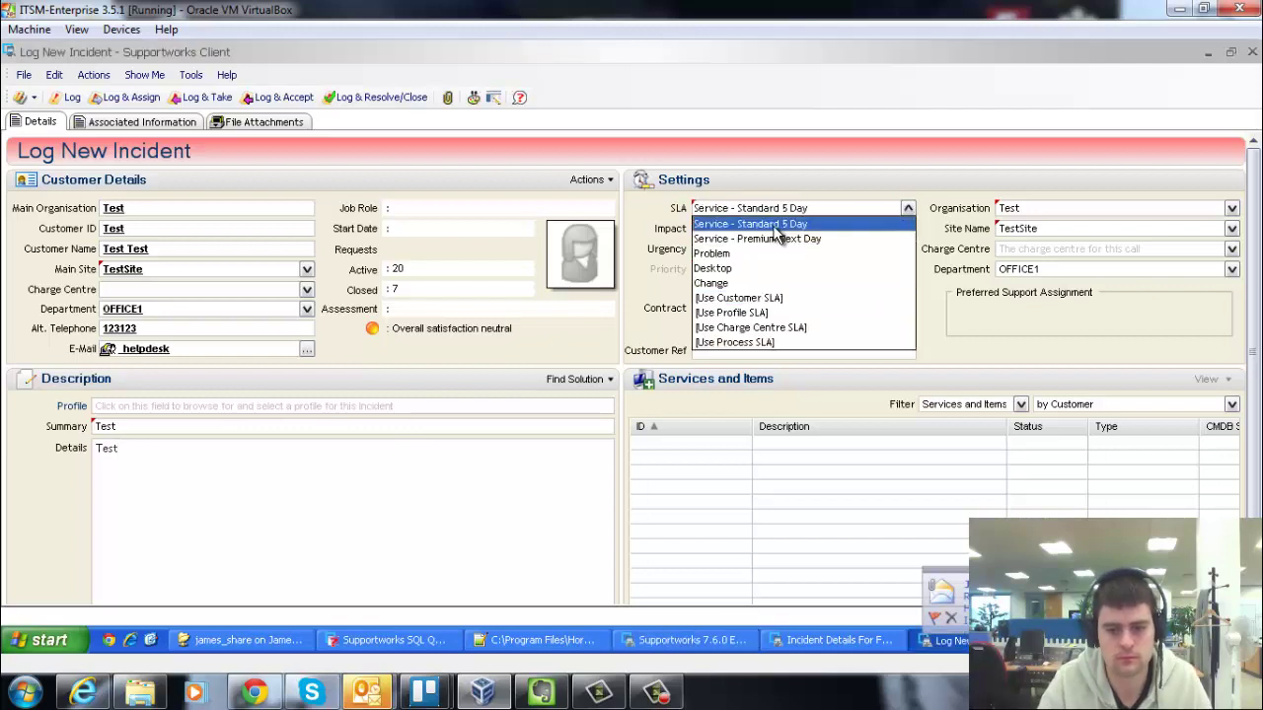
left_click(774, 221)
left_click(740, 268)
left_click(734, 285)
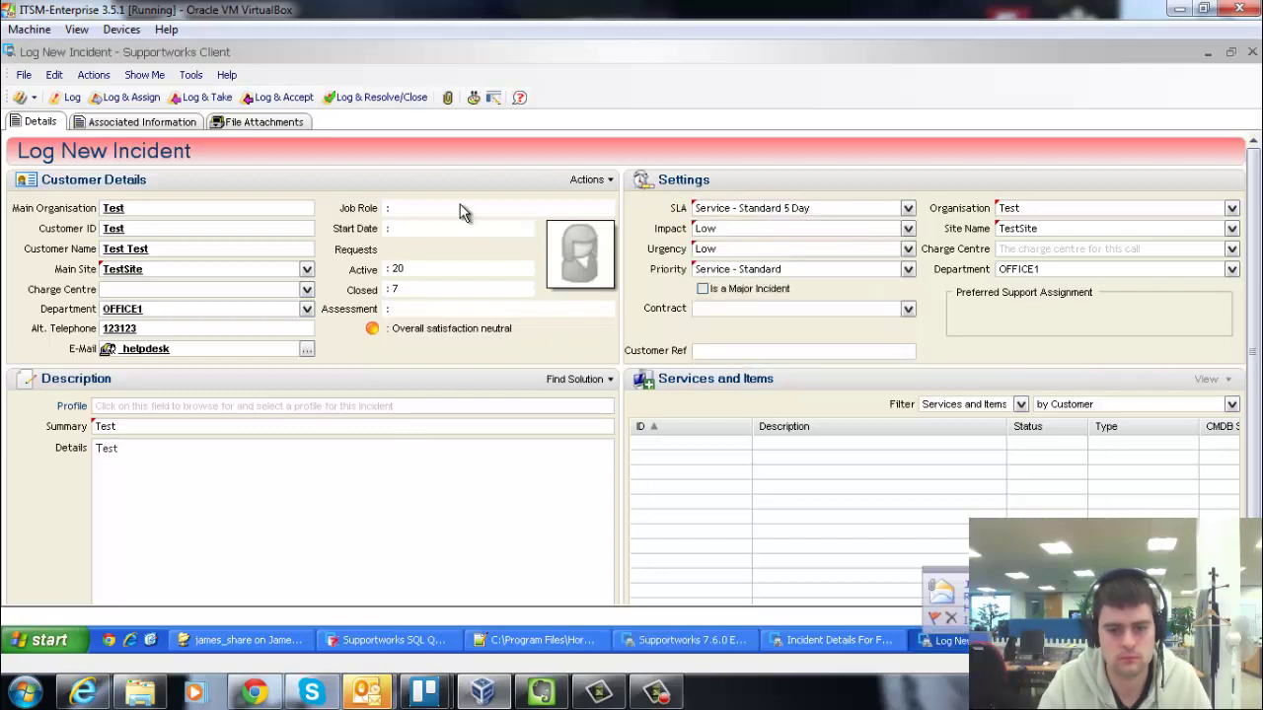
left_click(283, 97)
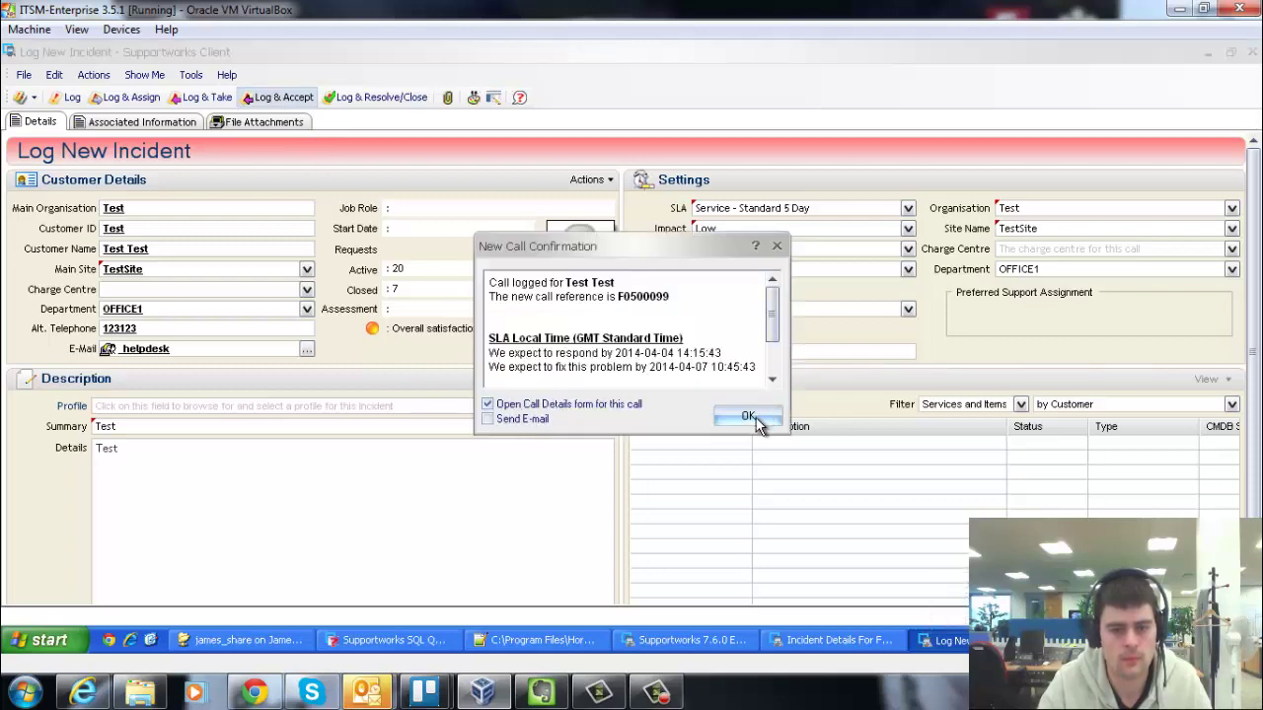
left_click(754, 420)
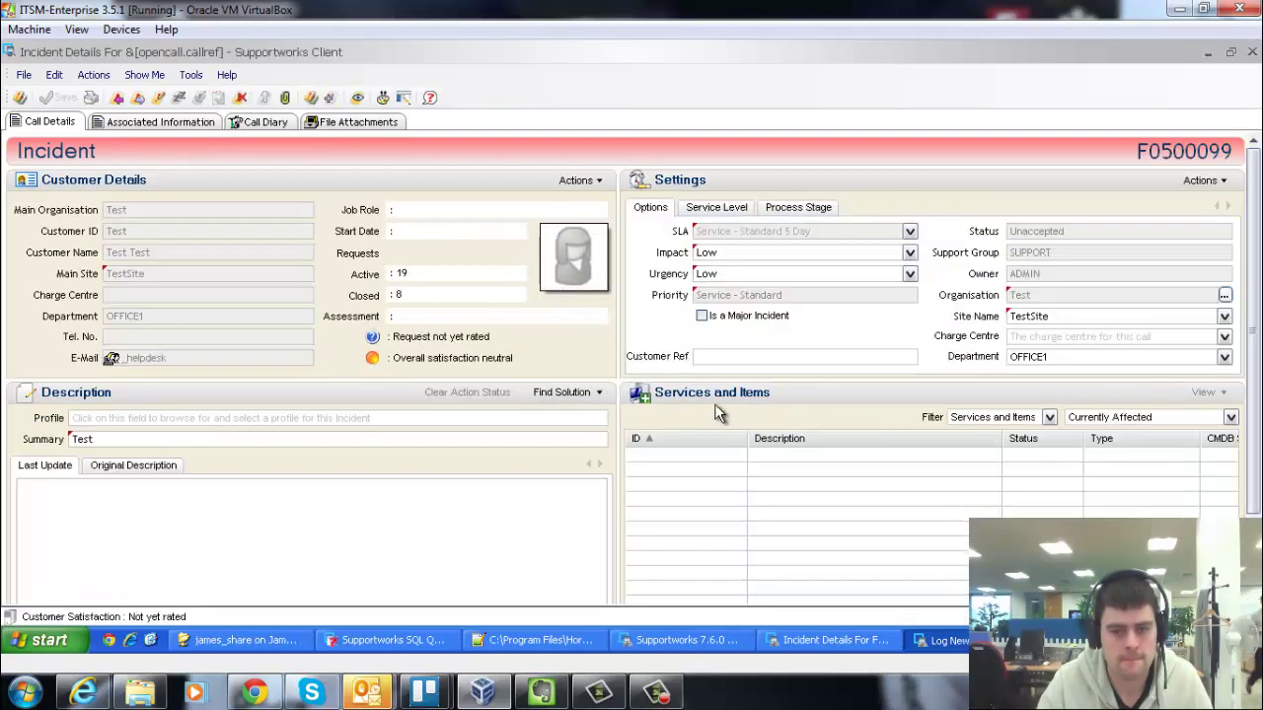
Resolve call F0500099 with note 'Test resolve', Add to KnowledgeBase ticked, deferring the article until later
left_click(93, 75)
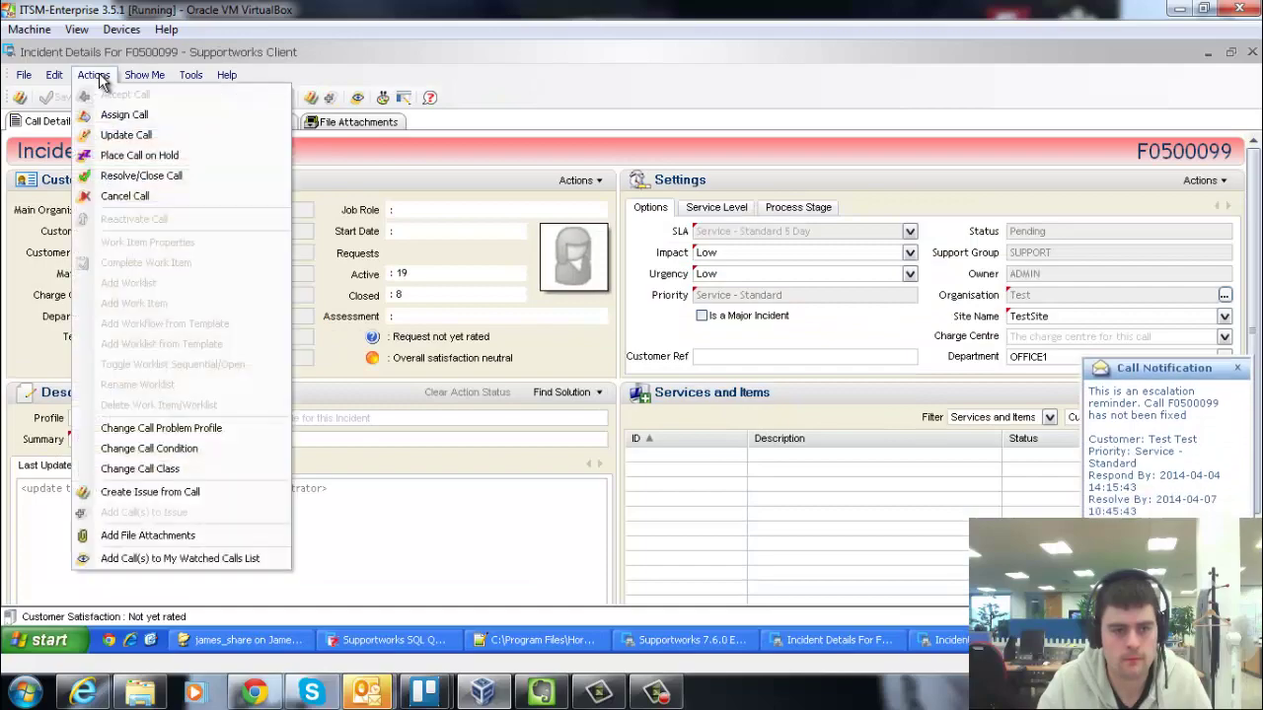
left_click(153, 174)
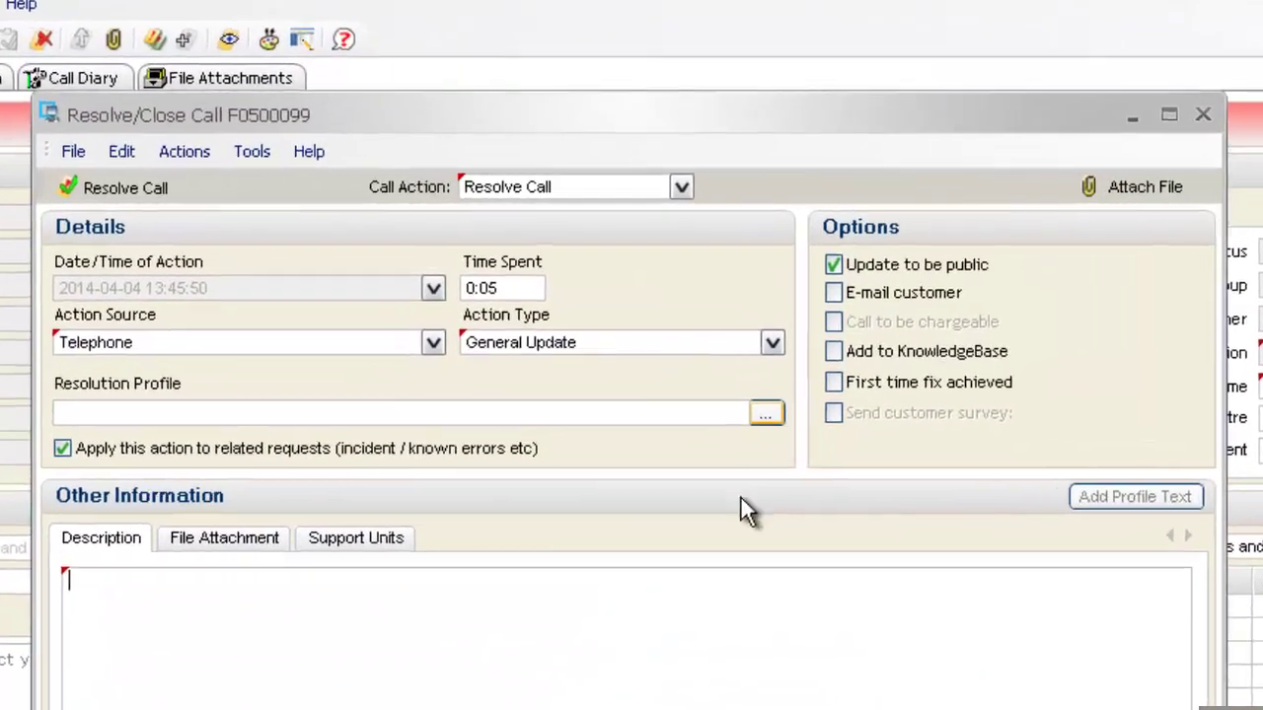
left_click(834, 353)
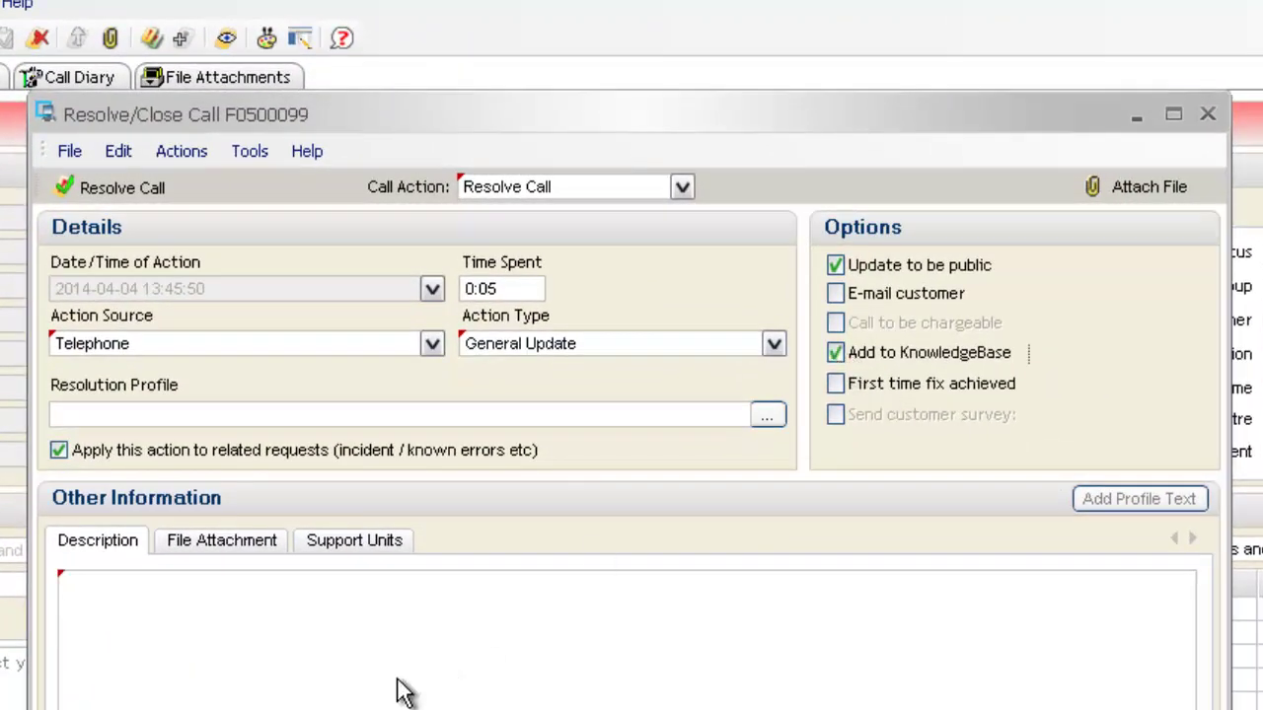
type("Test resolve")
left_click(136, 190)
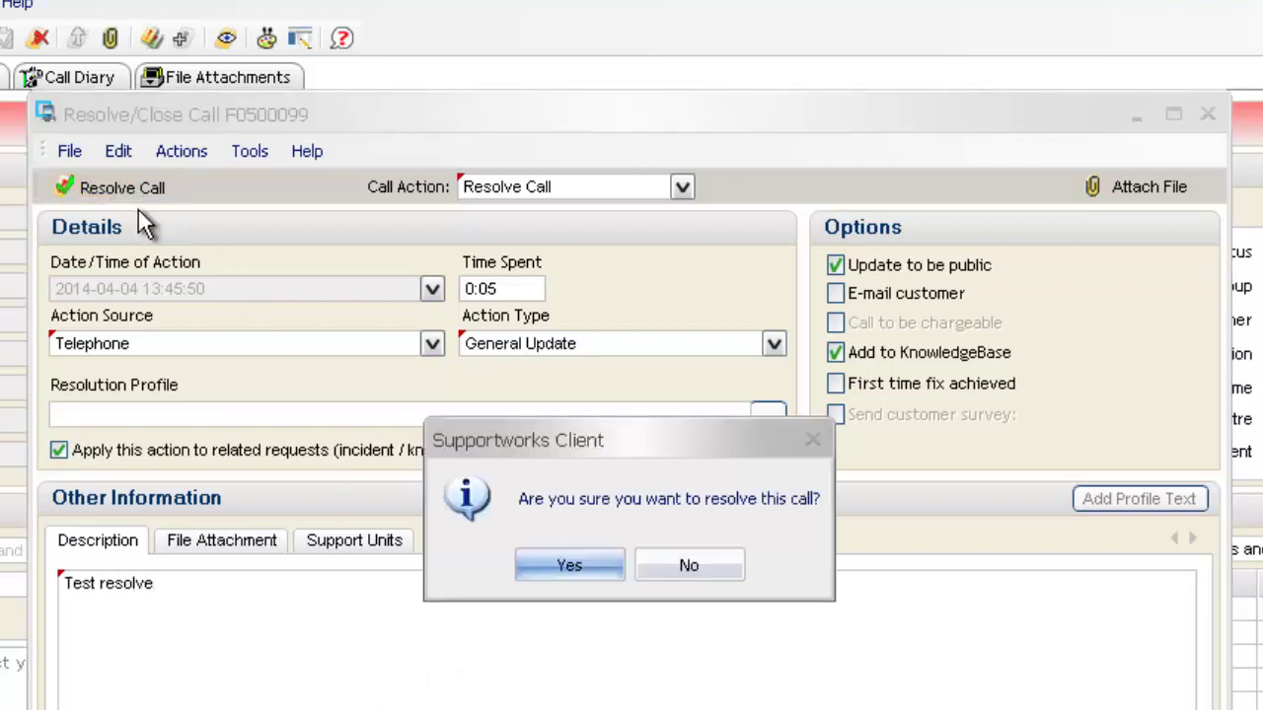
left_click(564, 567)
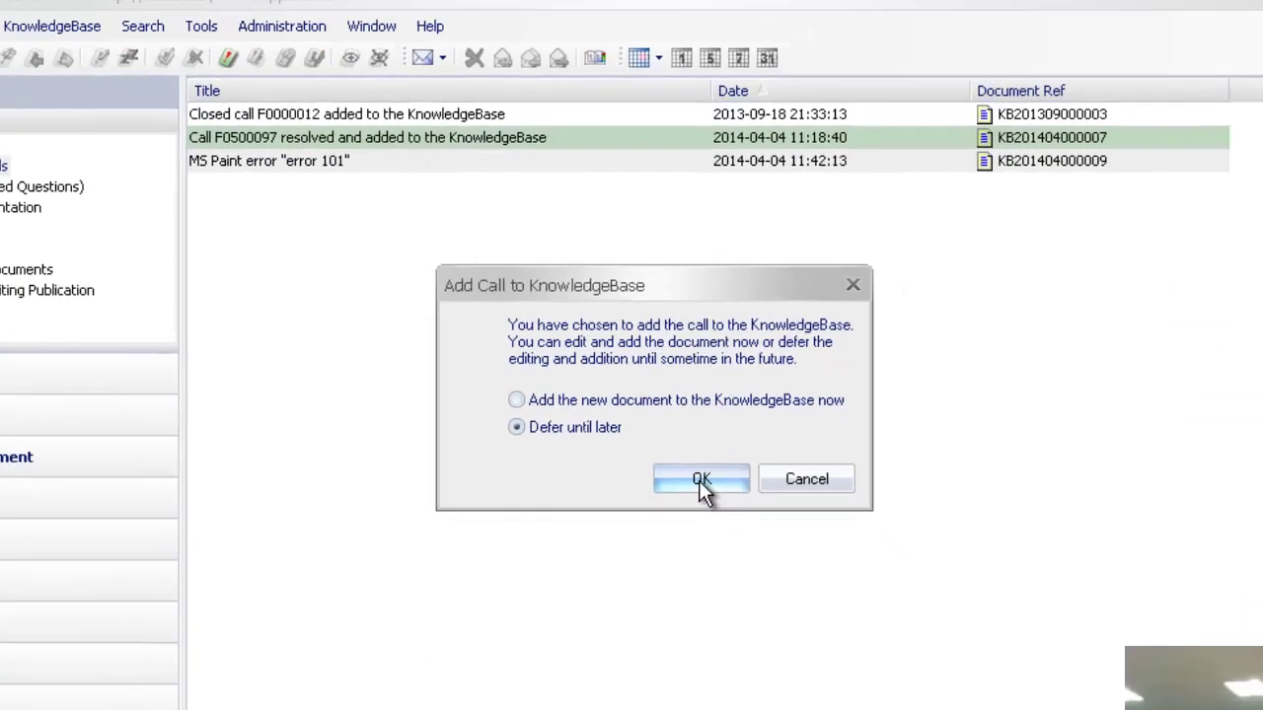
left_click(699, 480)
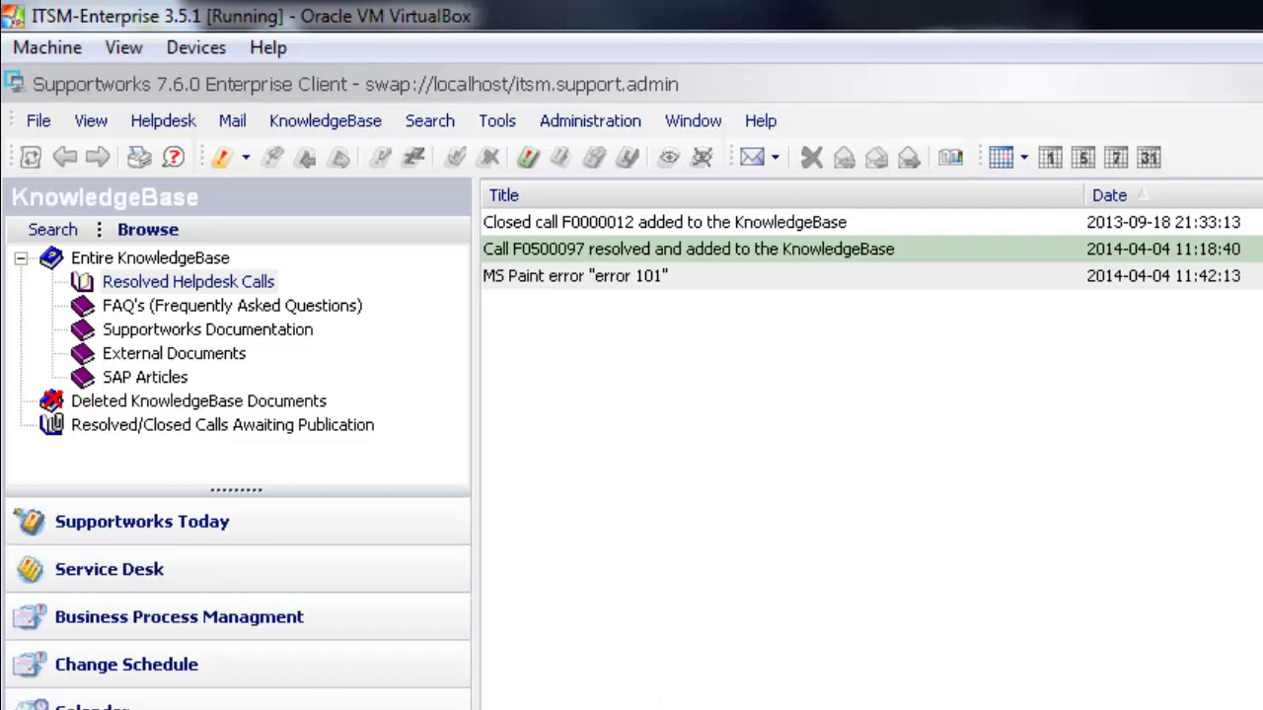
Open closed call F0500099 from the list of calls awaiting publication
left_click(59, 229)
left_click(123, 229)
left_click(75, 229)
left_click(125, 229)
left_click(47, 230)
left_click(137, 229)
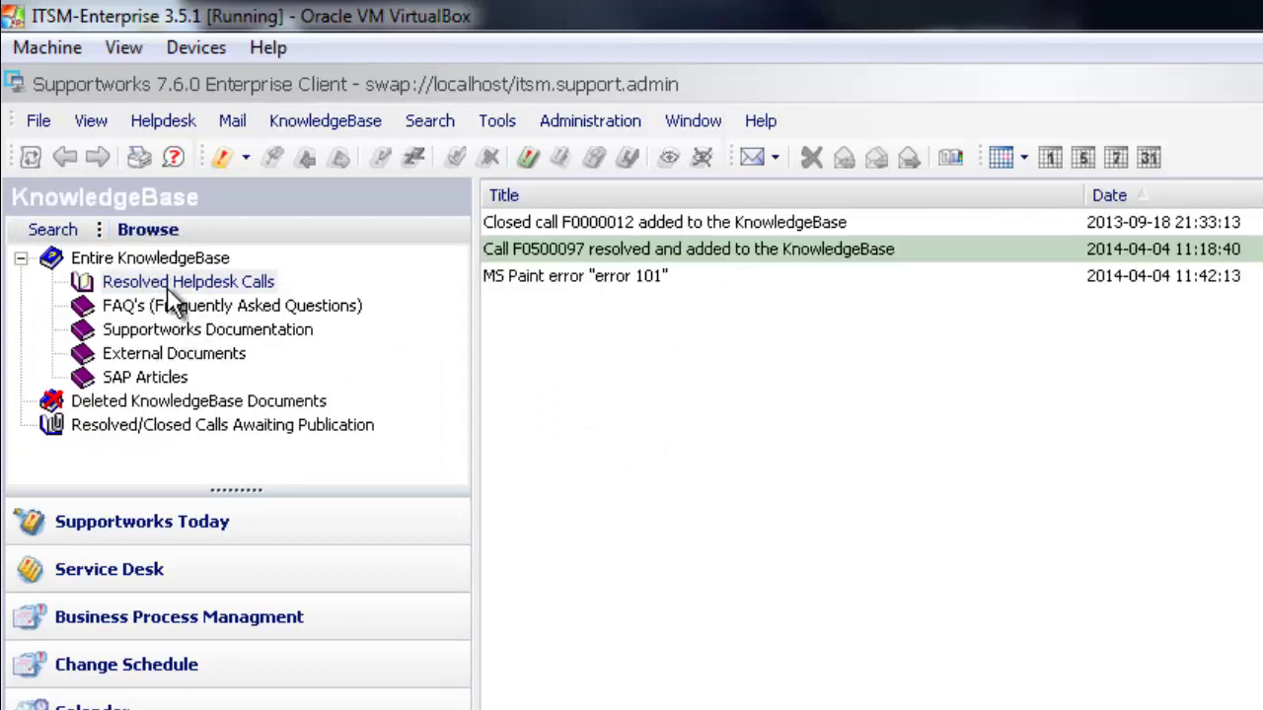
left_click(138, 426)
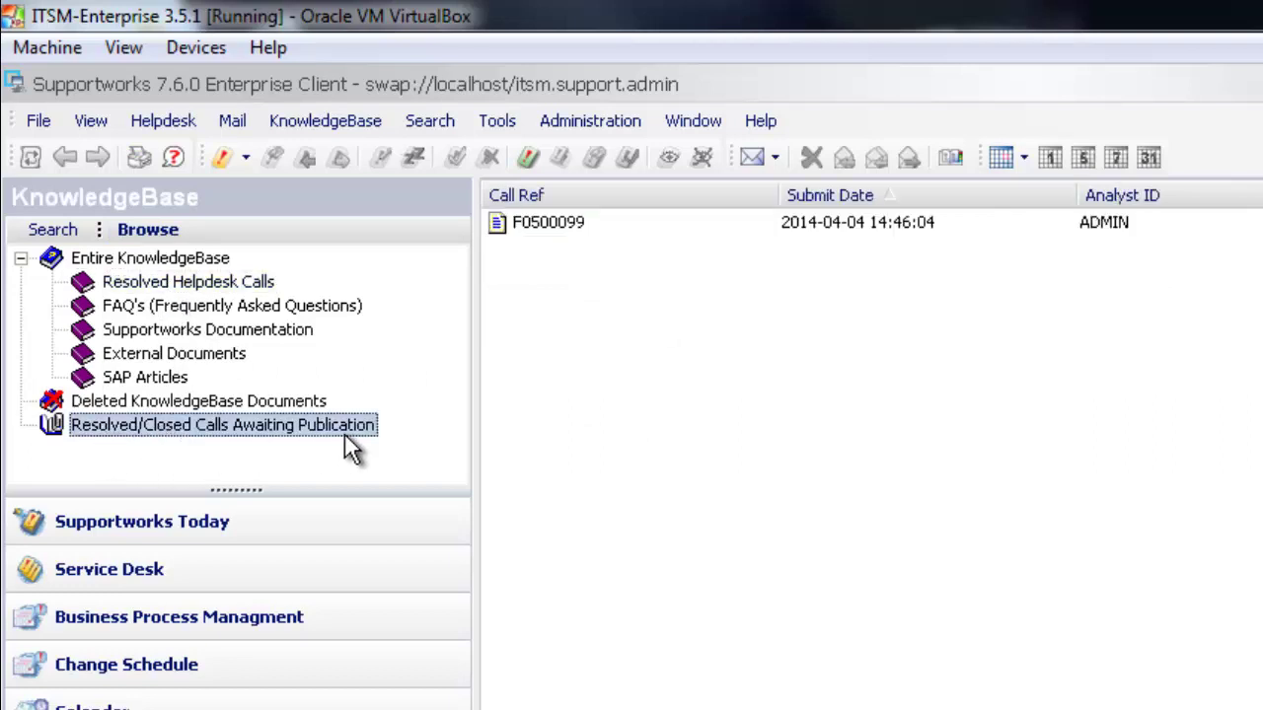
left_click(565, 230)
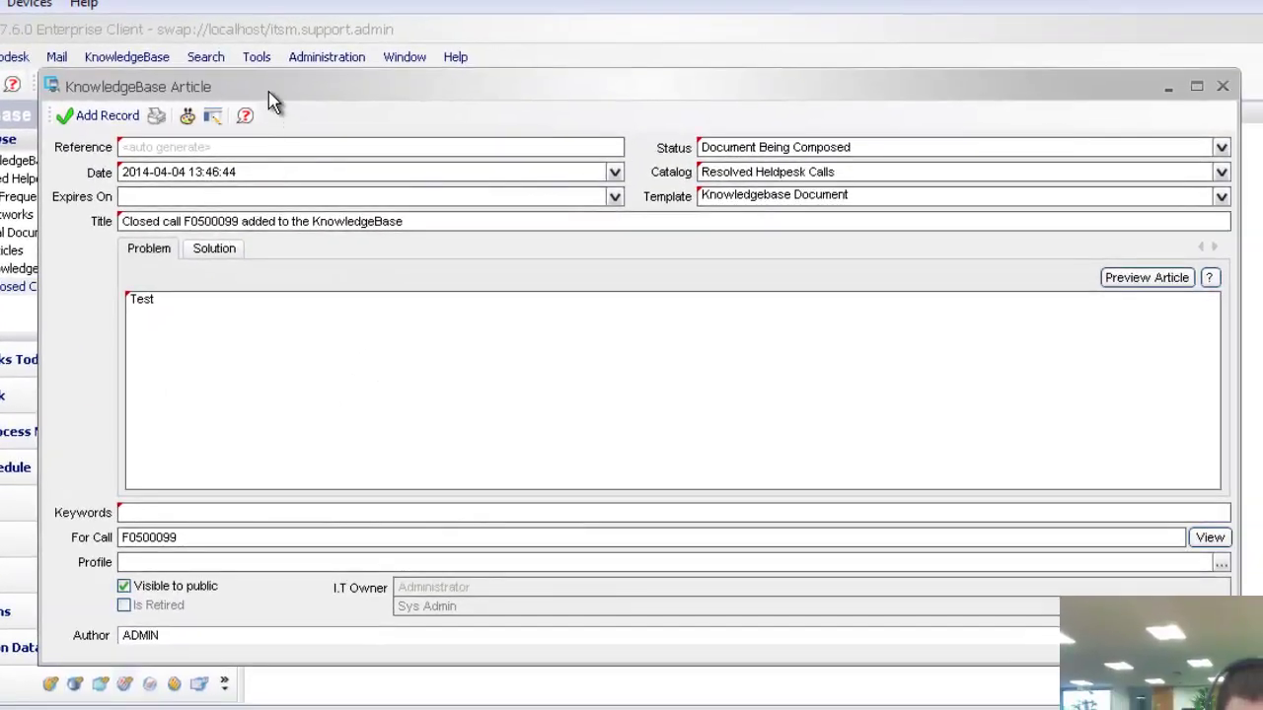
Review the call's problem description and solution text in the article form
left_click_drag(272, 98, 285, 85)
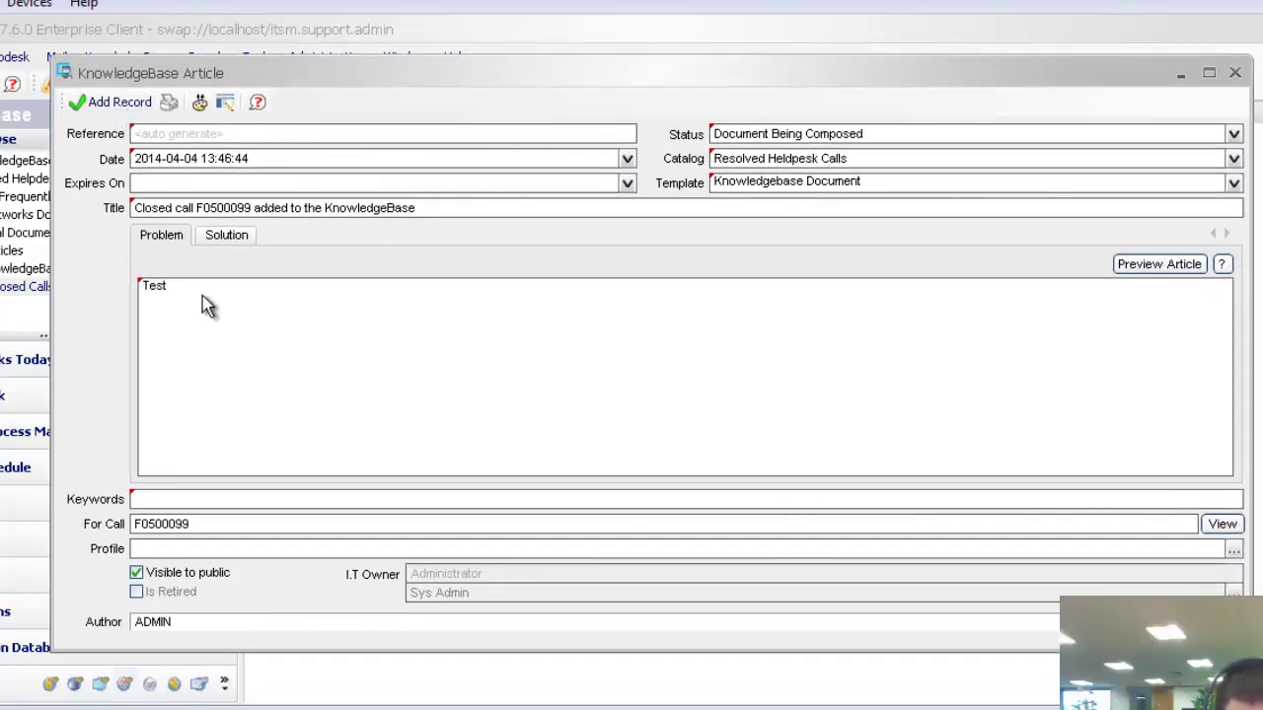
left_click(221, 241)
key("Left")
left_click(283, 308)
left_click(228, 237)
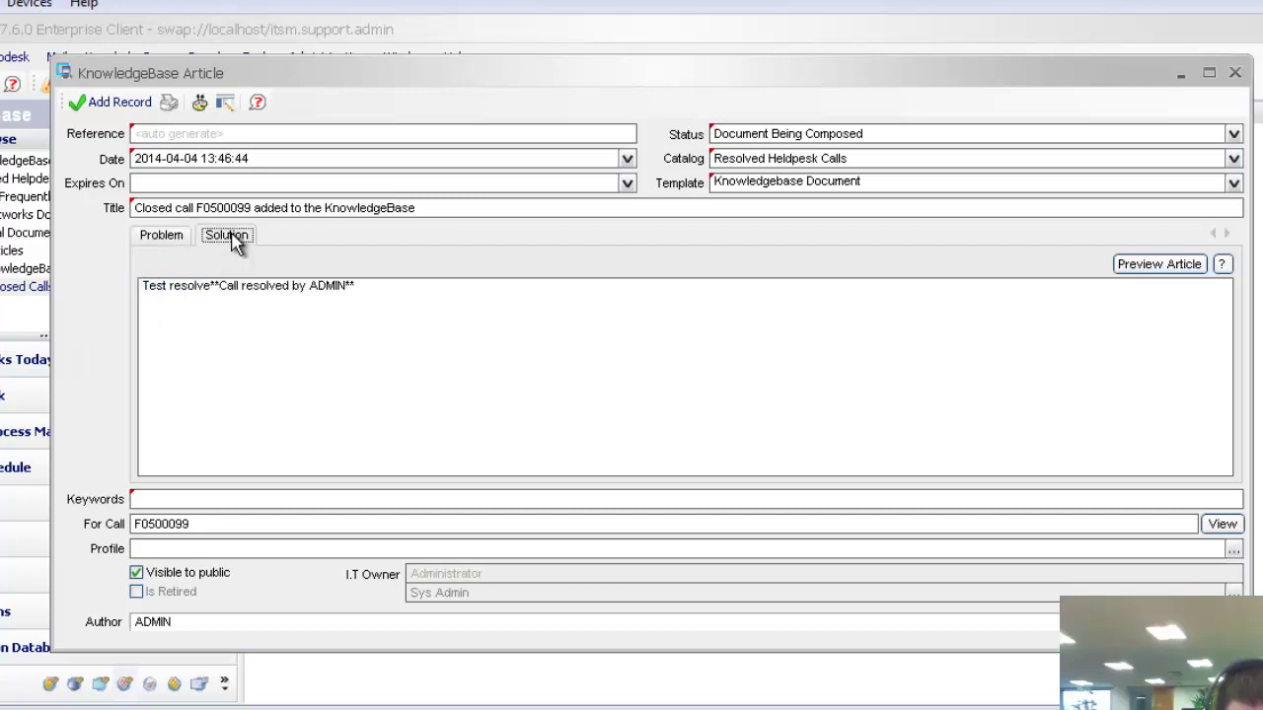
left_click(478, 350)
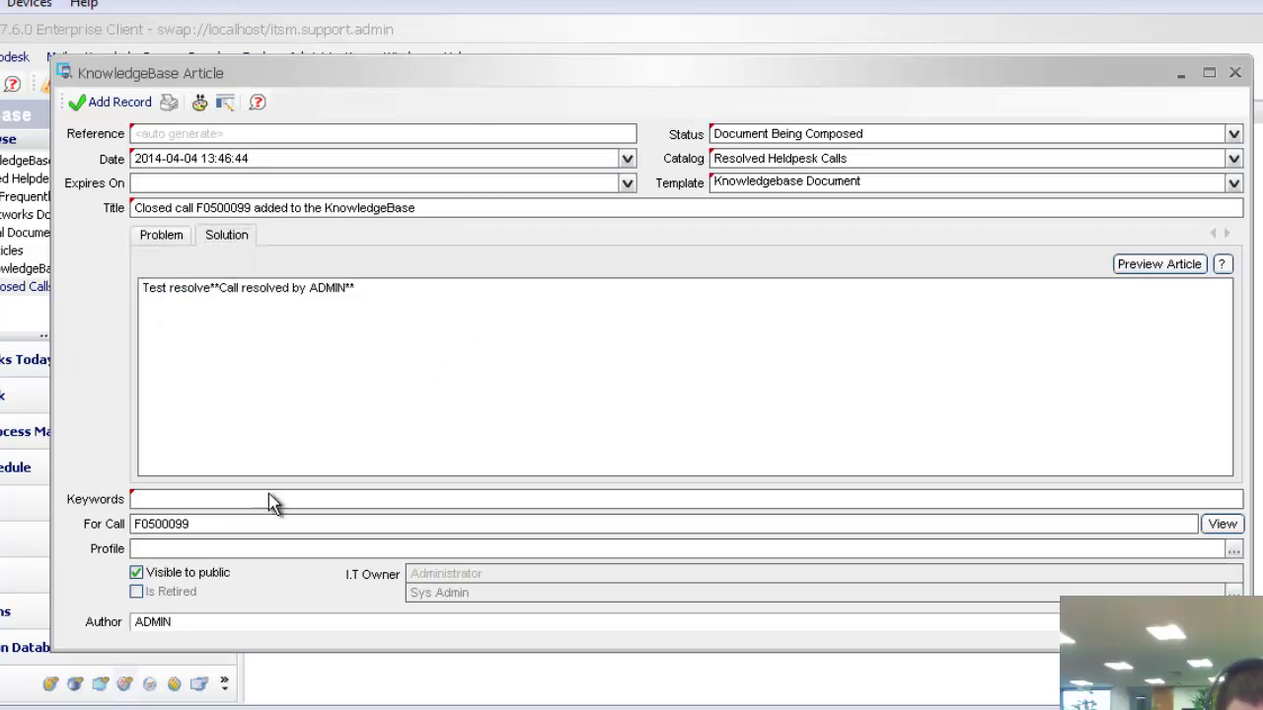
Add keyword 'test', set status to Document Approved for Publishing, and save the article
left_click(217, 497)
type("test")
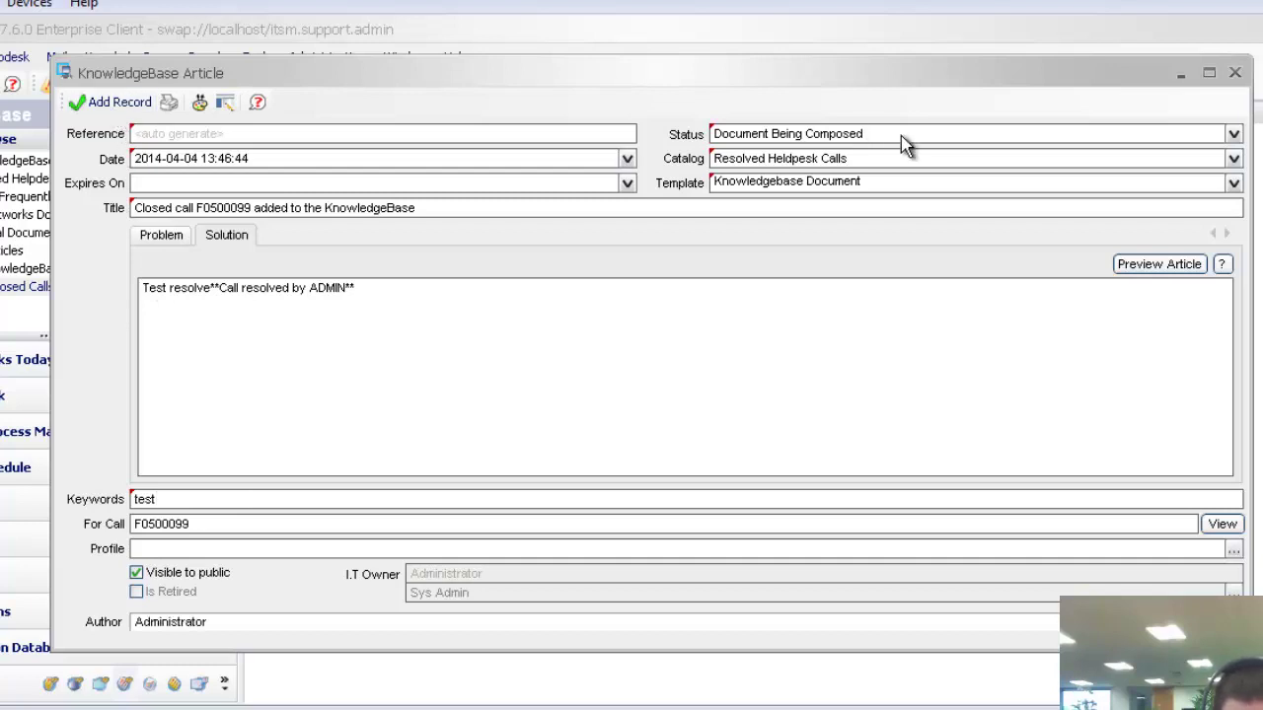
left_click(1233, 134)
left_click(898, 184)
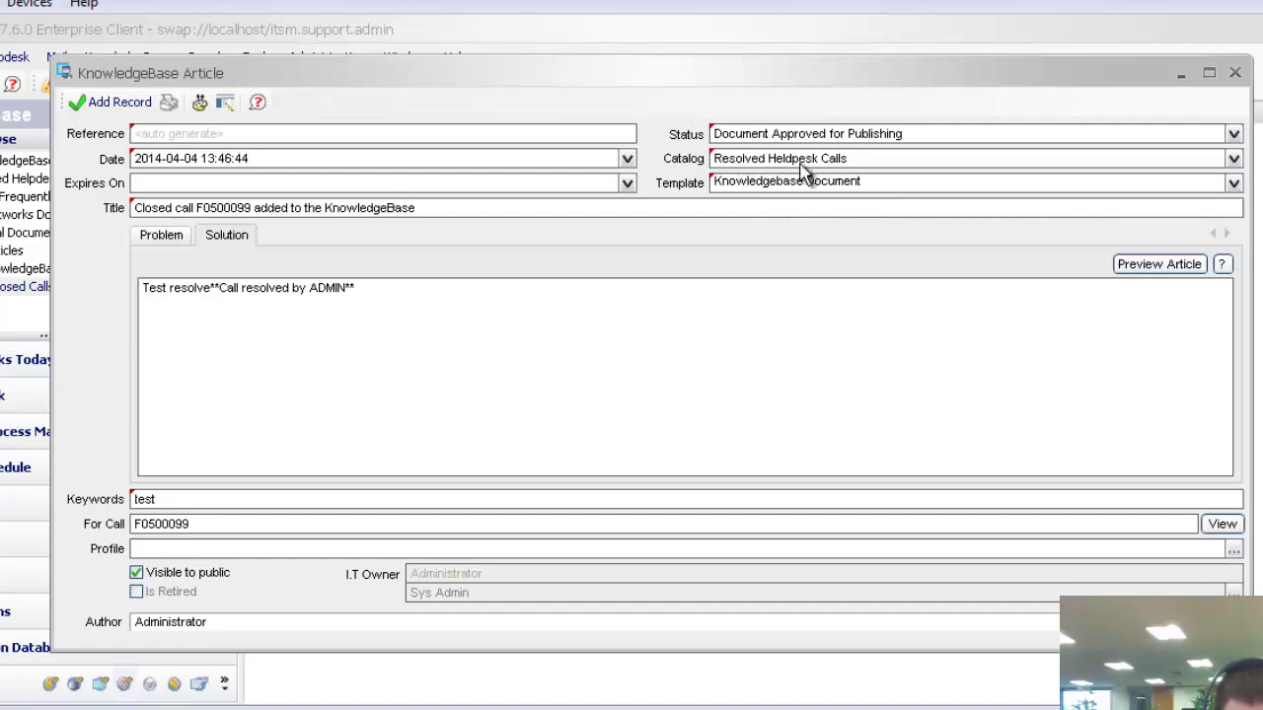
left_click(104, 103)
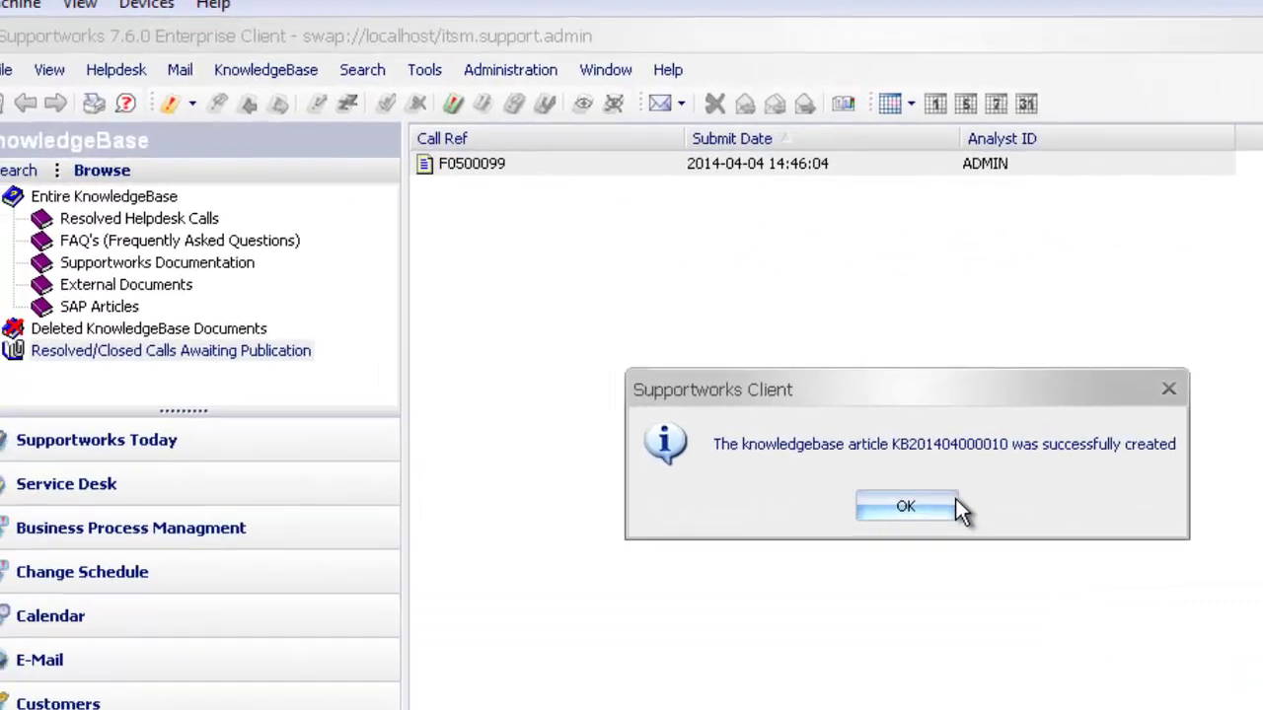
left_click(955, 510)
left_click(150, 376)
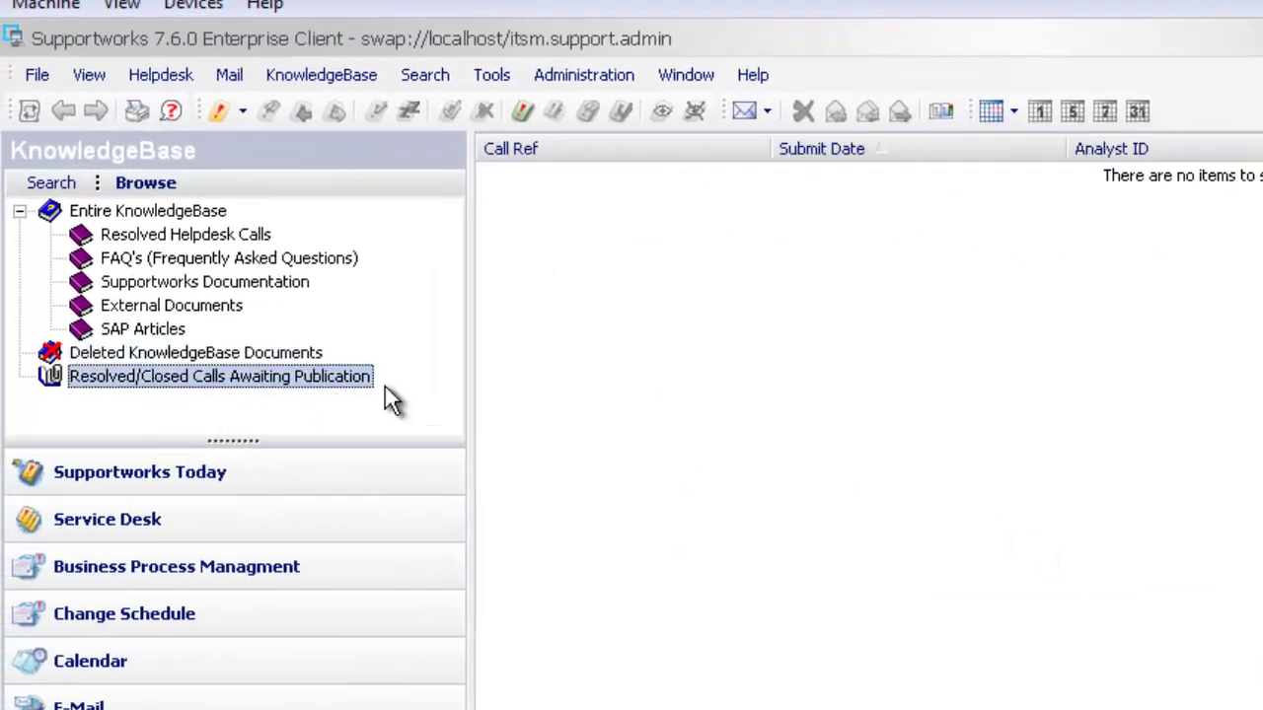
From the Resolved Helpdesk Calls list with article F0500099 selected, start a new KnowledgeBase document
key("r")
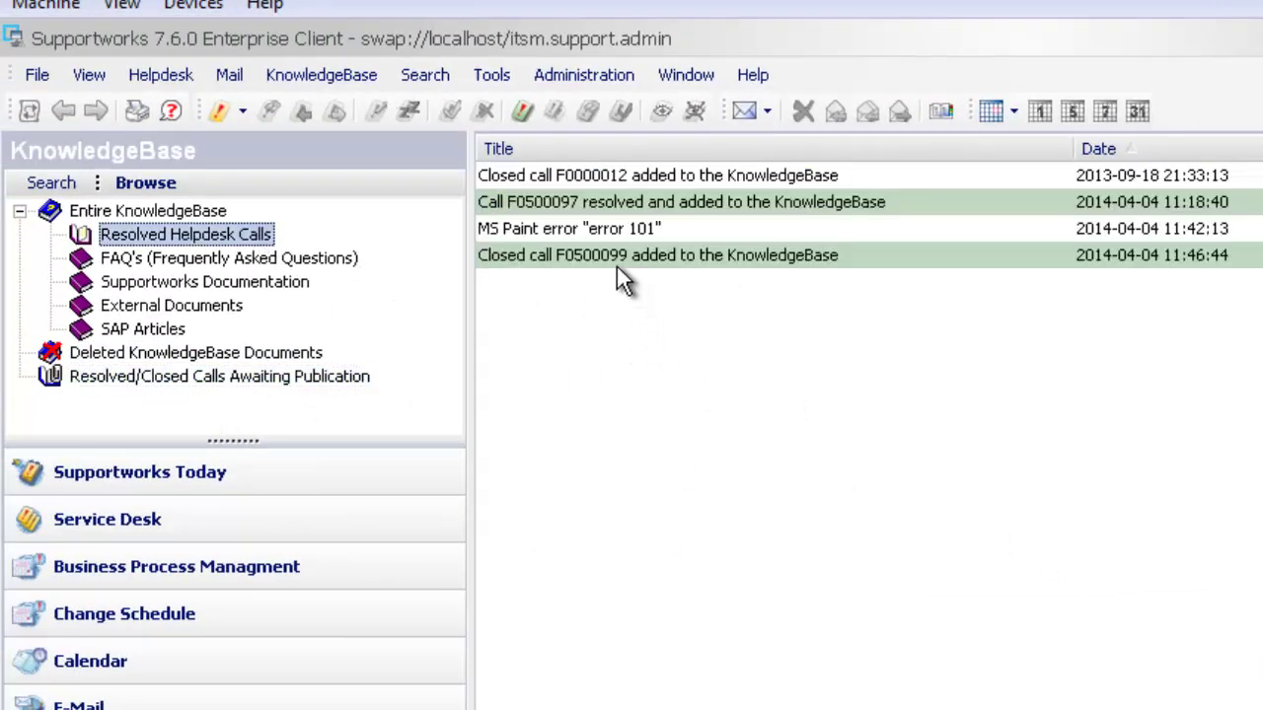
left_click(613, 262)
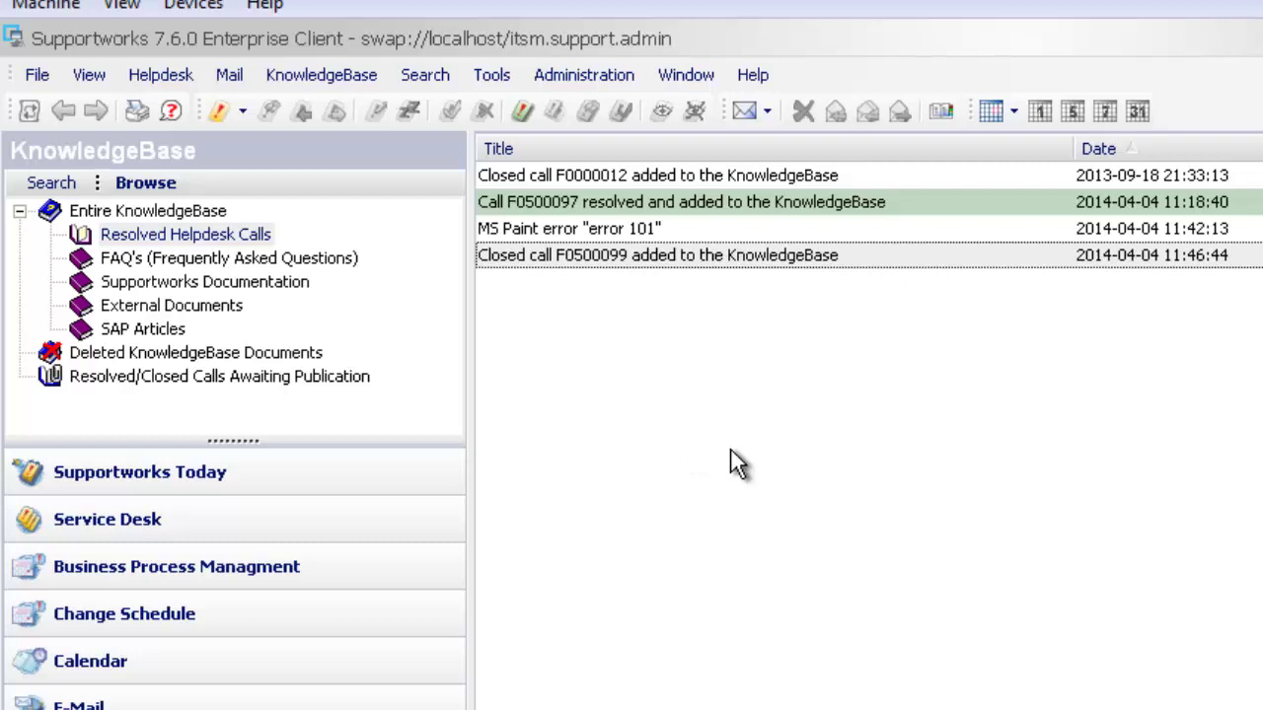
left_click(323, 86)
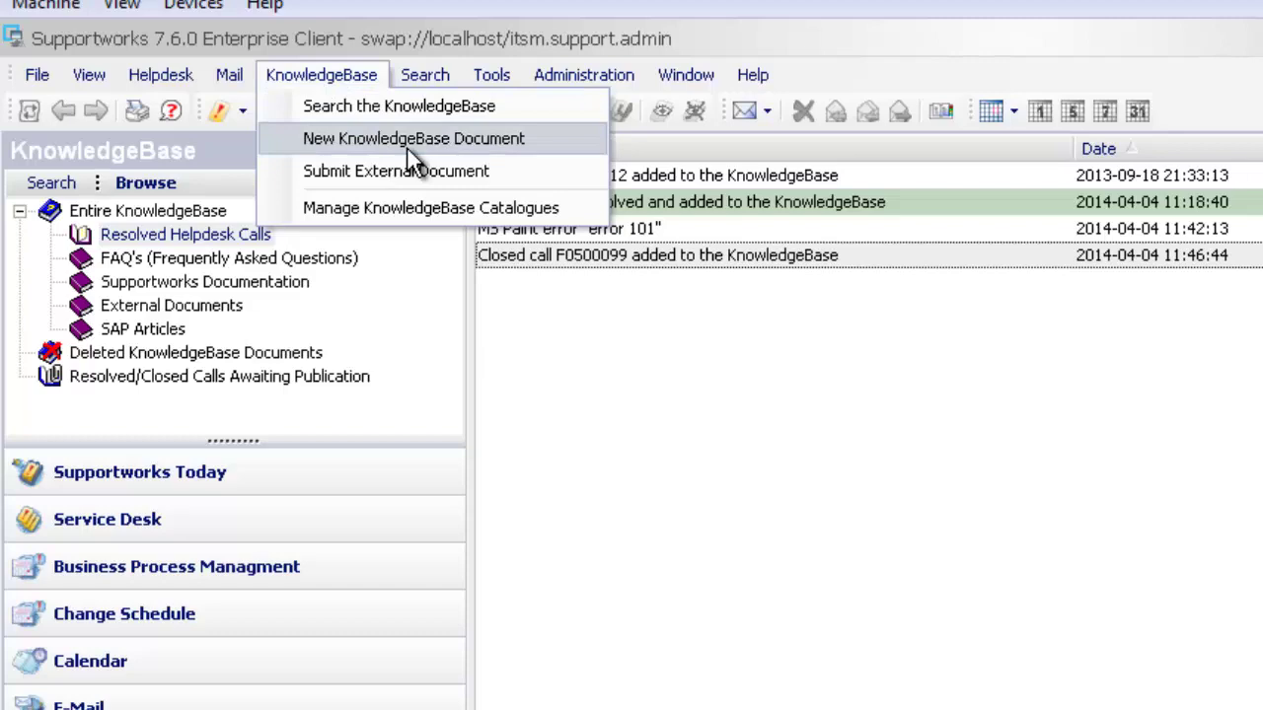
left_click(533, 140)
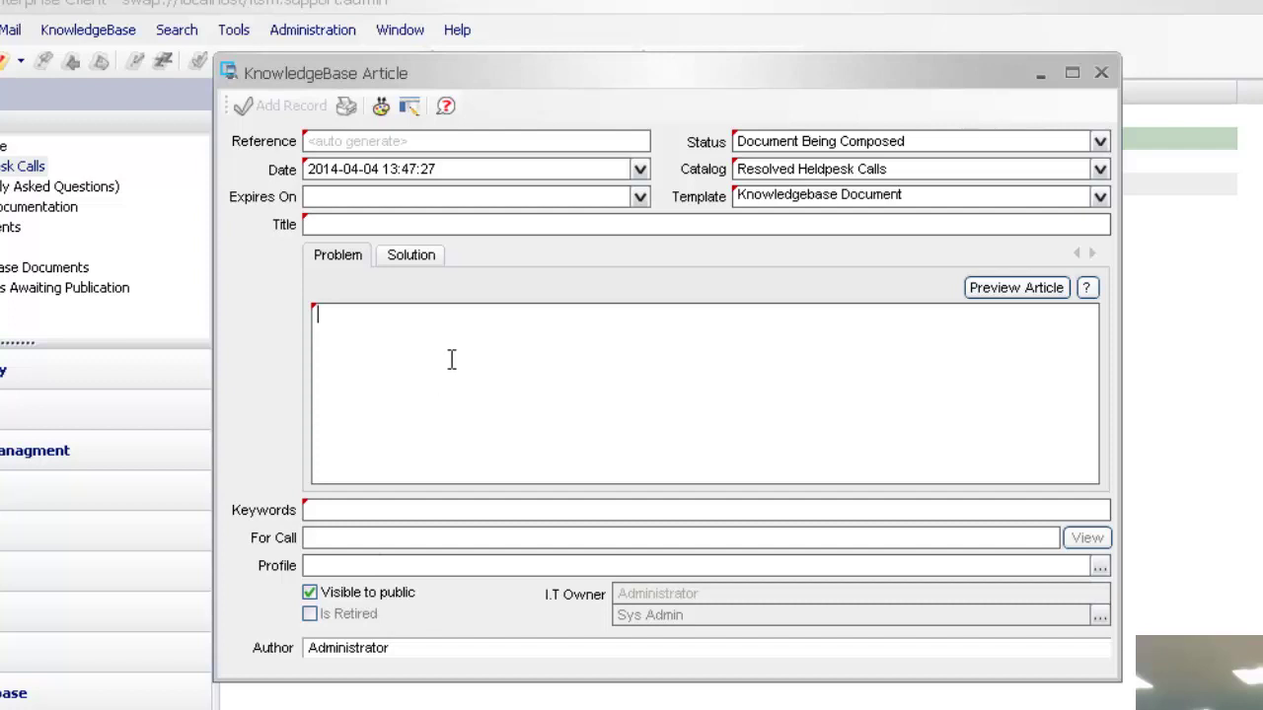
Title the article SAP Error "error 202", describe the SAP access error, and add keywords 'error 202, SAP'
left_click(418, 225)
type("SAP Error \"err")
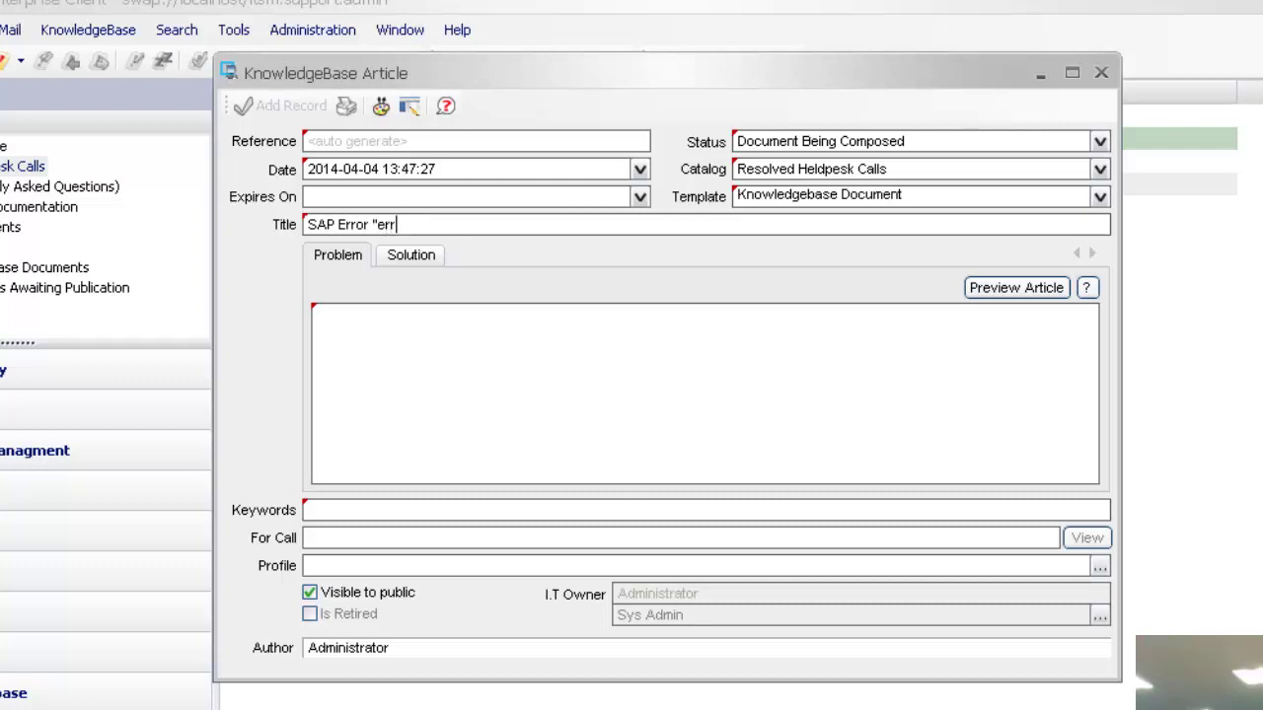
type("or 202\"")
left_click(498, 392)
type("Err")
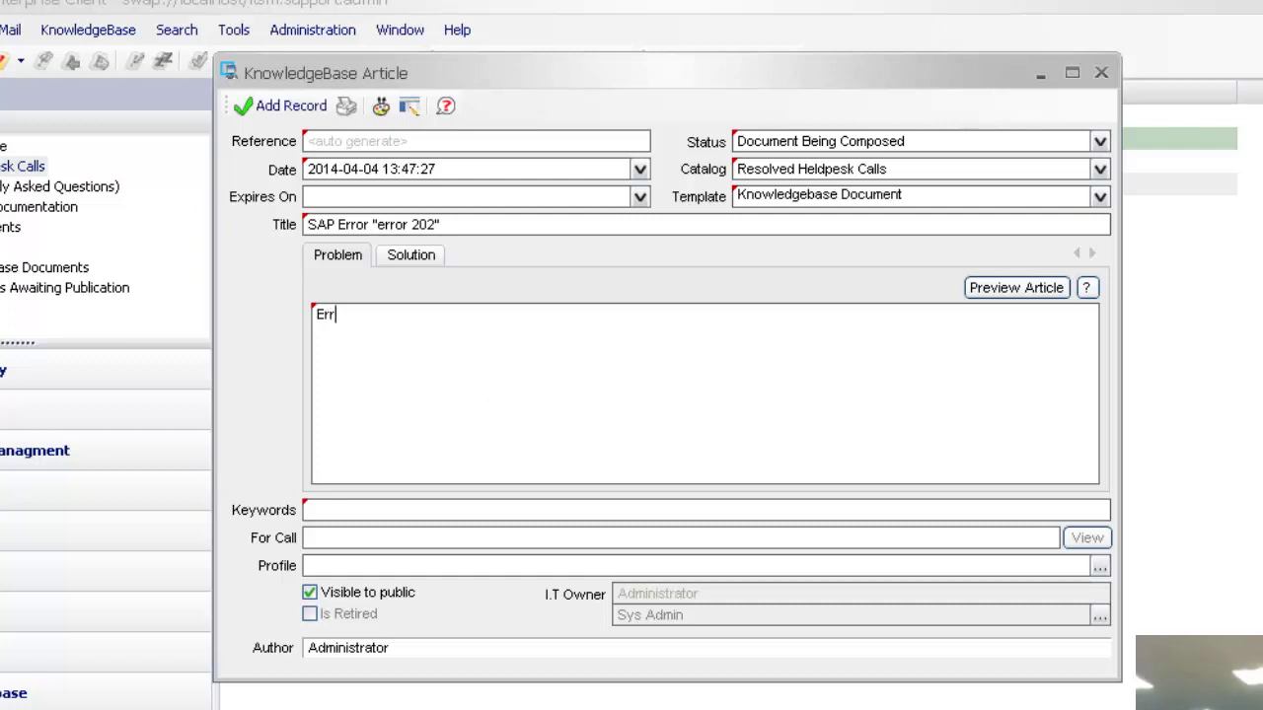
type("or appears when acce")
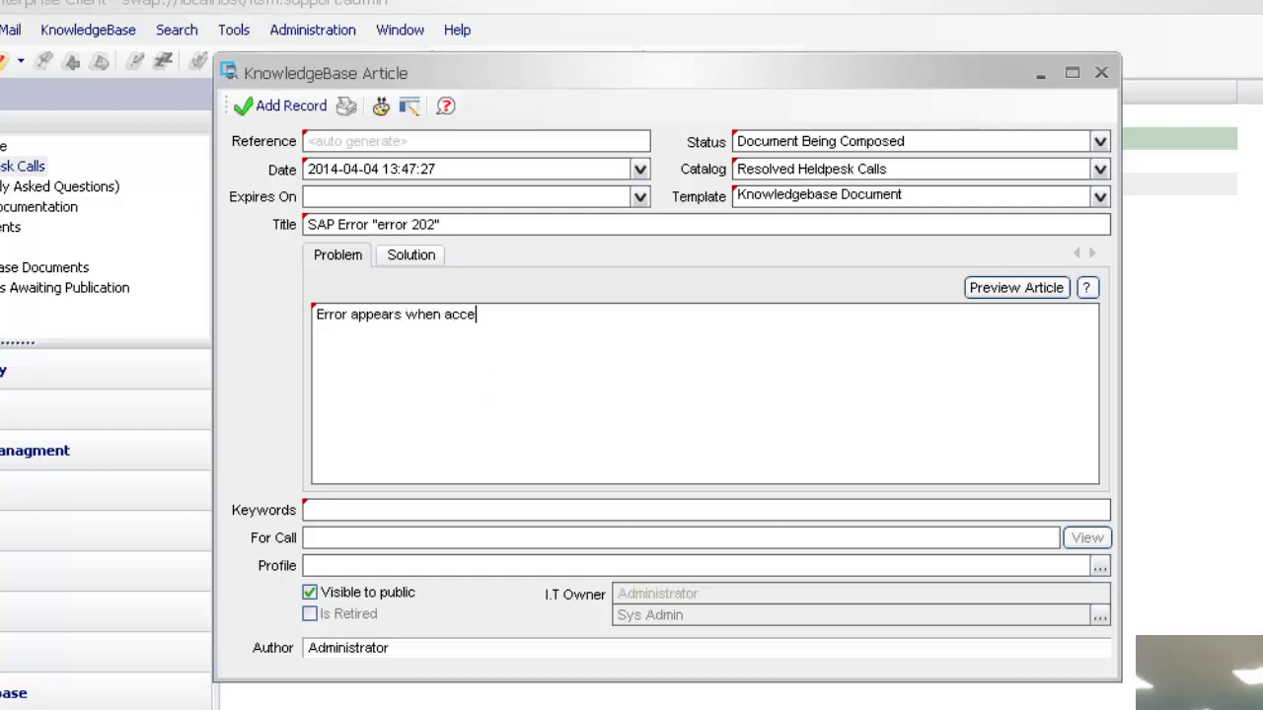
type("ssing SAP:")
key("Return")
key("Return")
type("Error: \"")
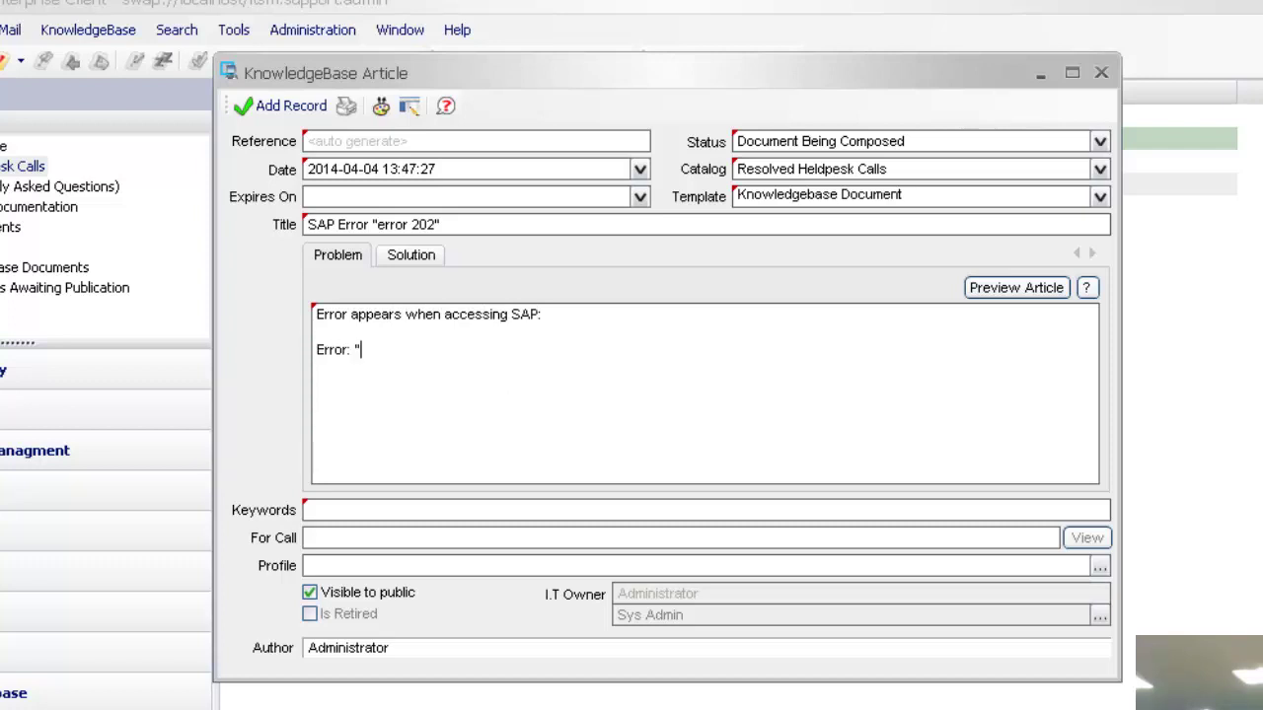
type("error 202\"")
left_click(502, 509)
type("error 202, SAP,")
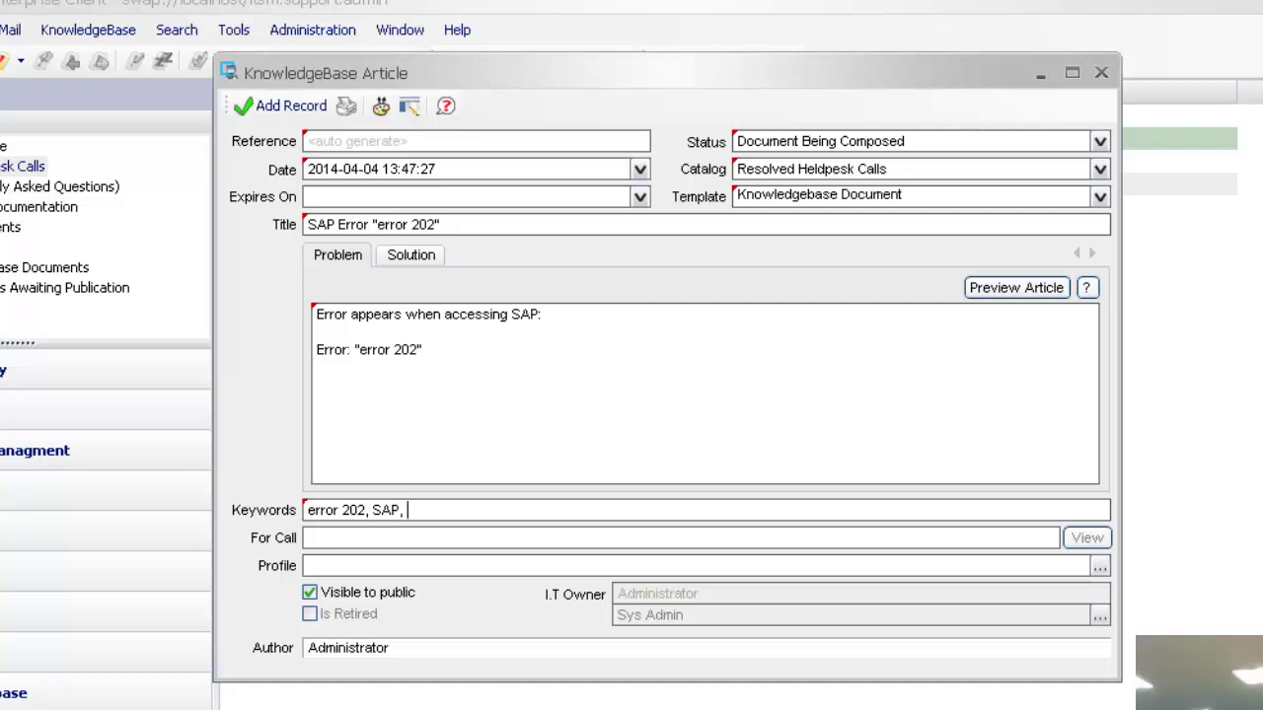
key("BackSpace")
key("BackSpace")
Set the profile to Software -> SAP without merging keywords, and uncheck Visible to public
left_click(319, 567)
left_click(302, 344)
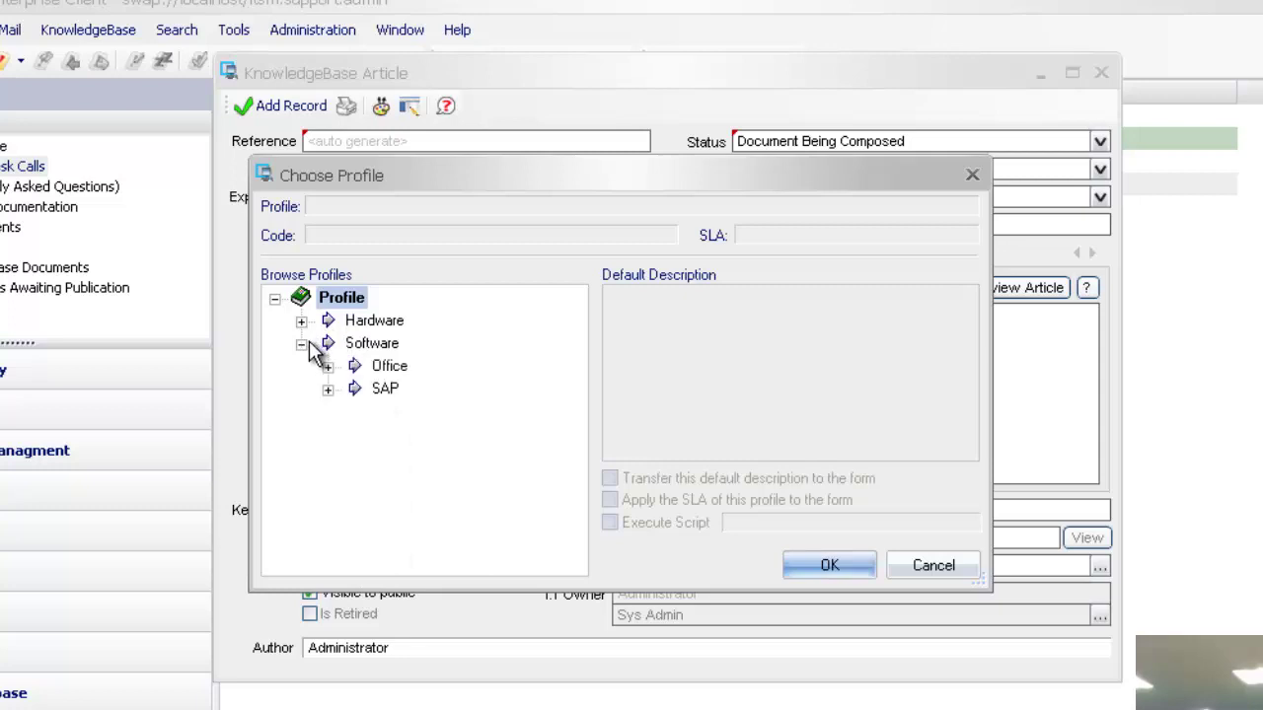
left_click(385, 388)
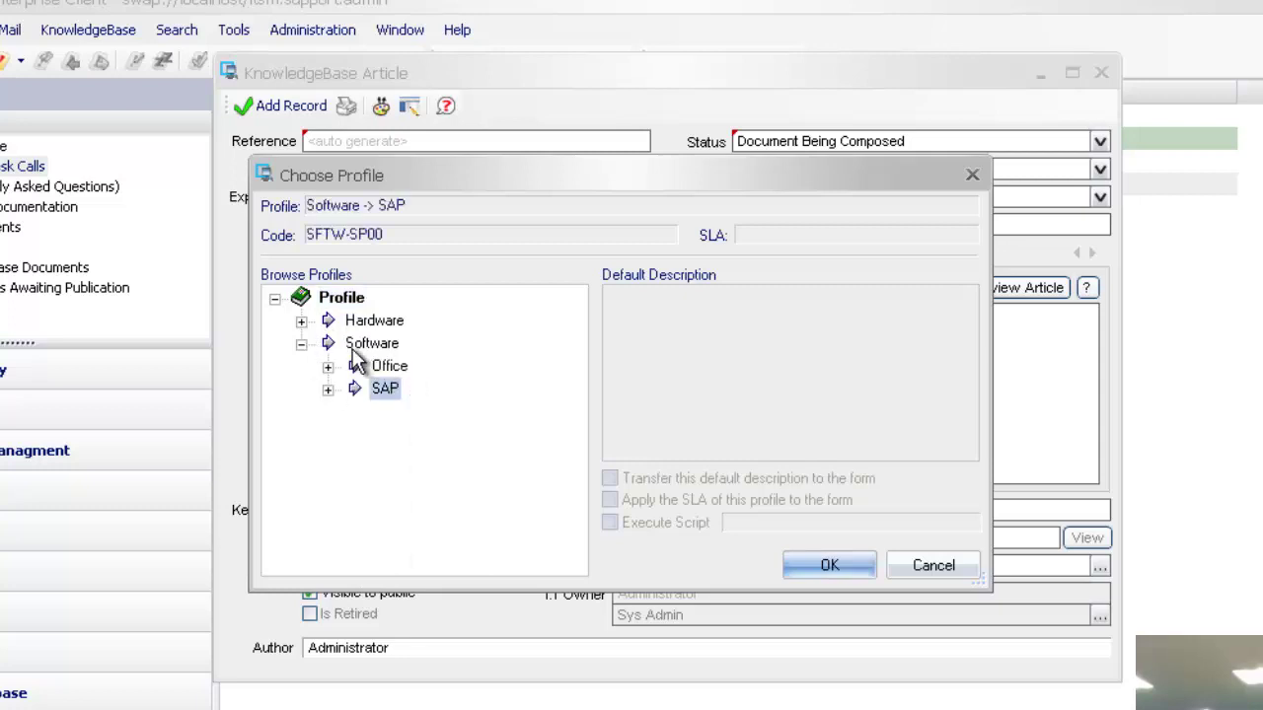
left_click(830, 565)
left_click(763, 435)
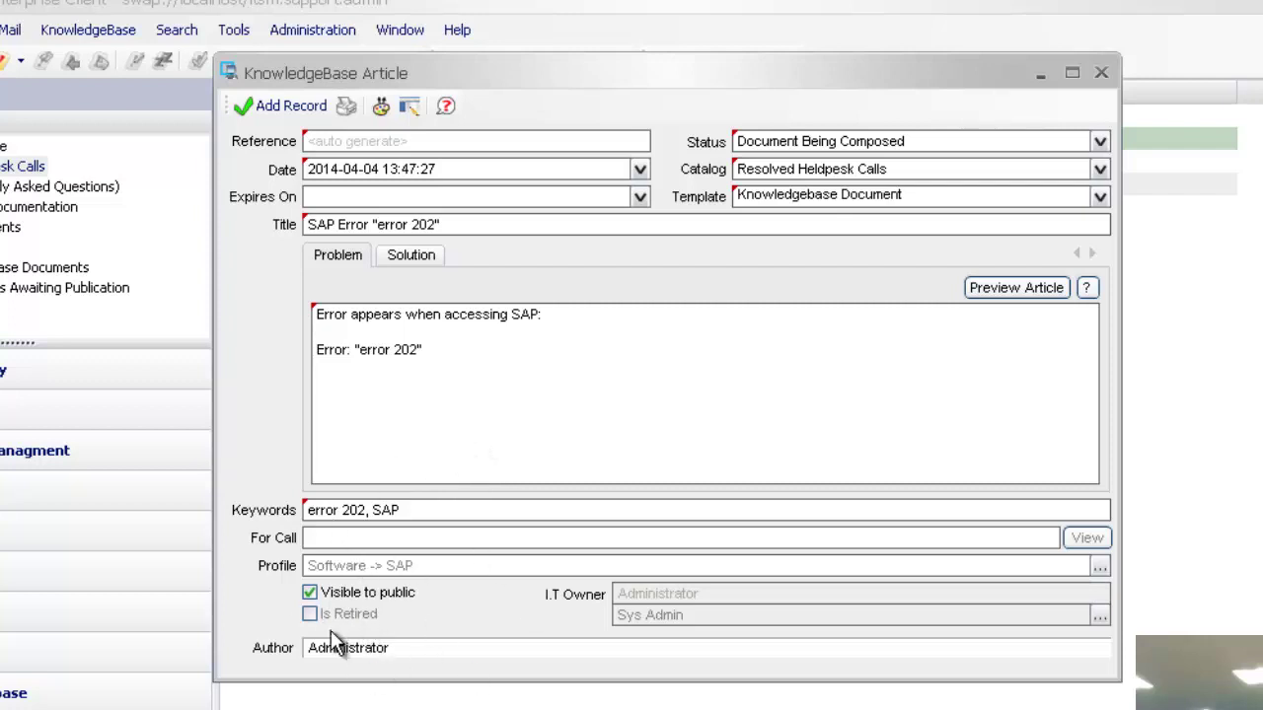
left_click(317, 595)
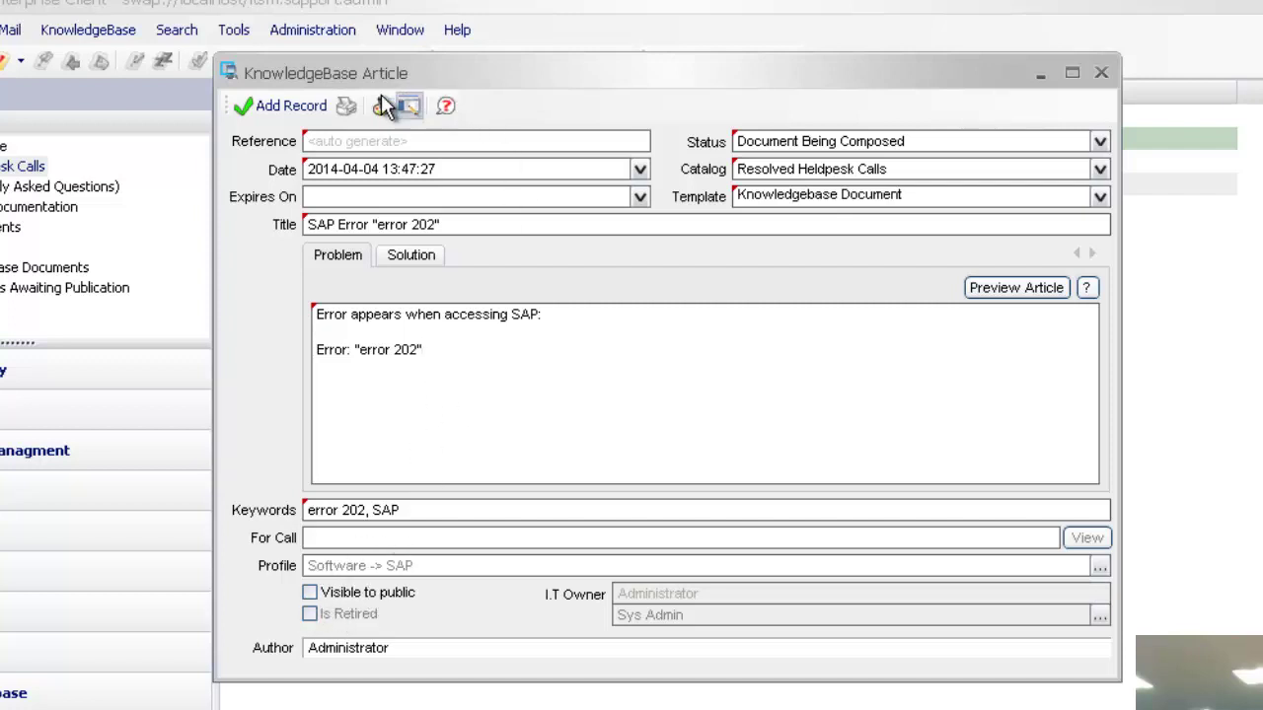
key("ctrl+a")
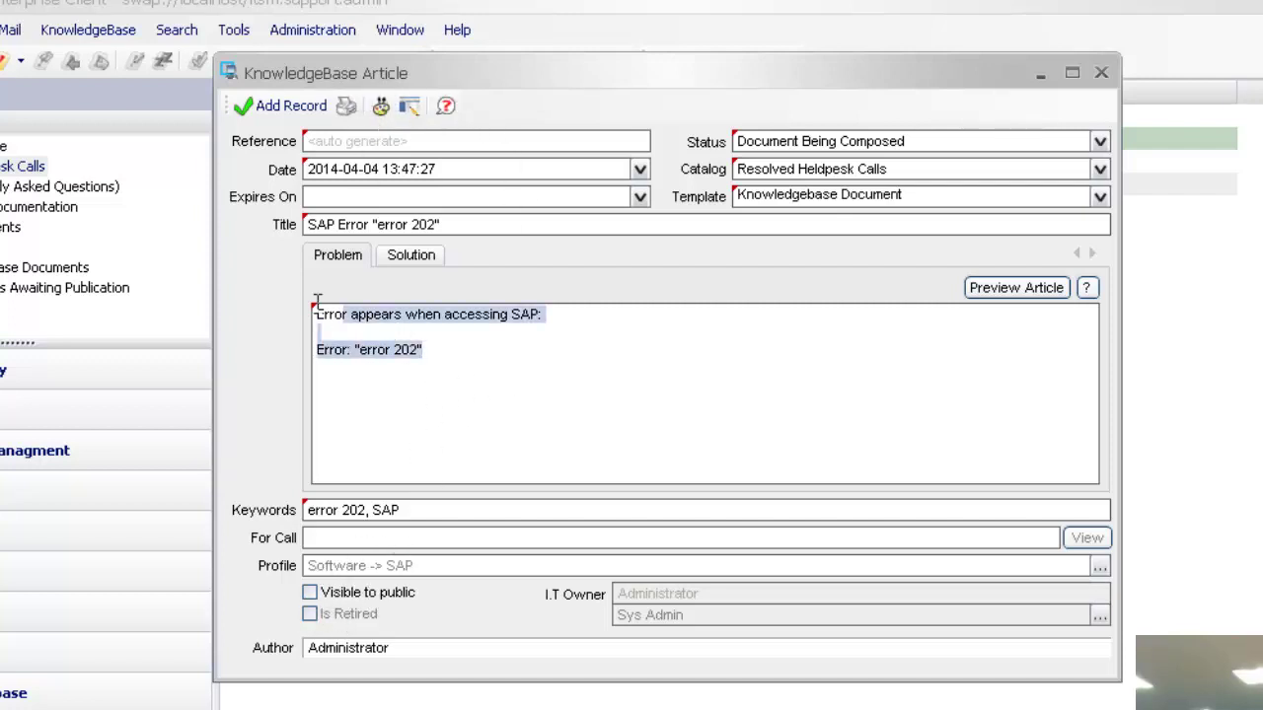
left_click(538, 374)
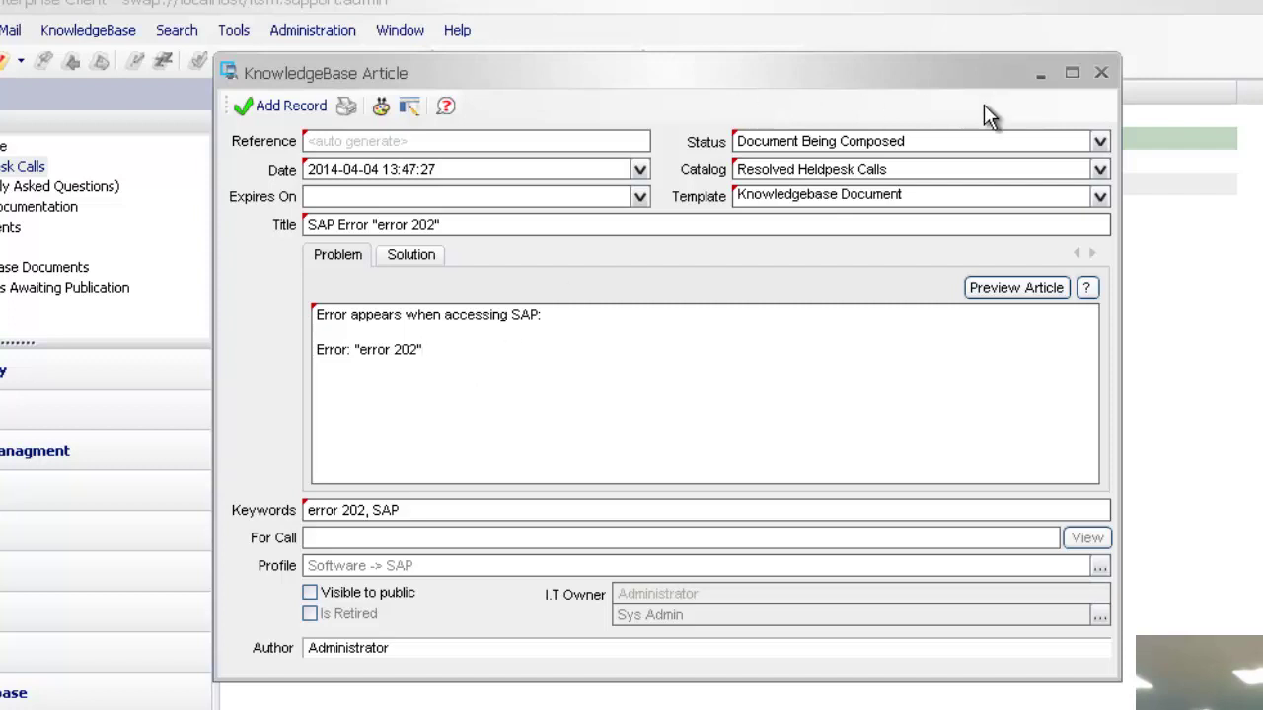
left_click(1099, 141)
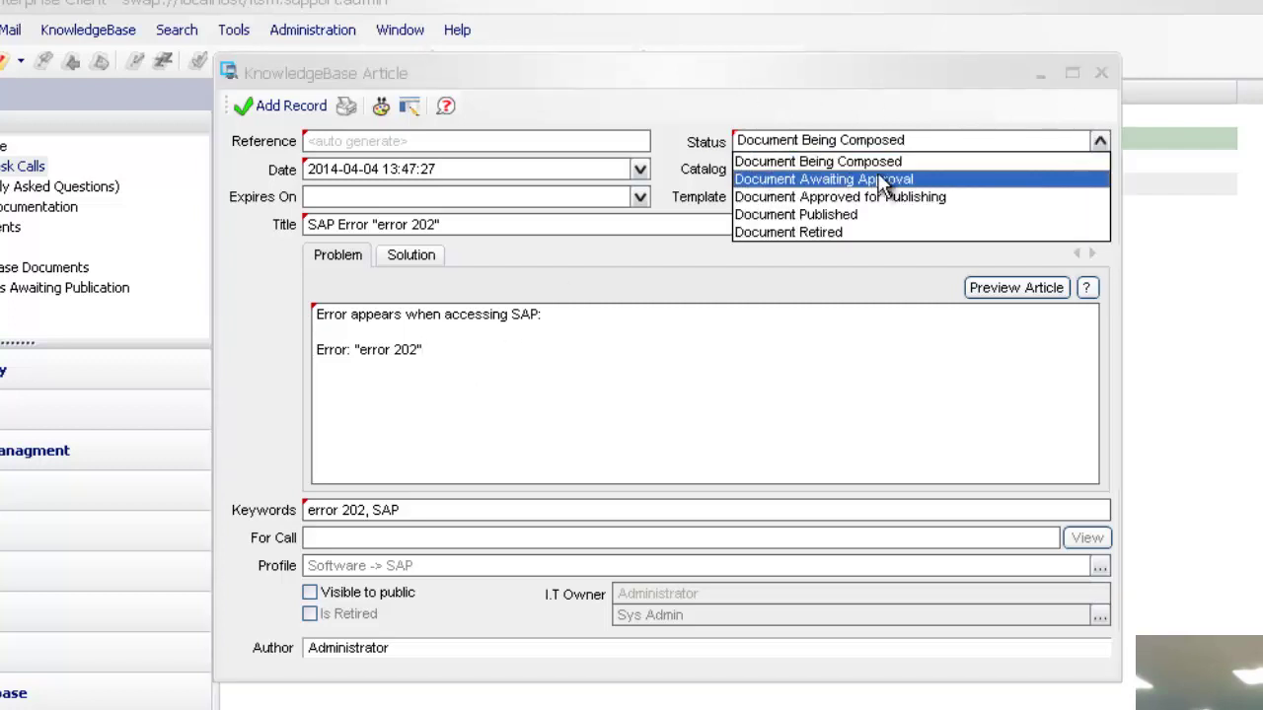
left_click(937, 180)
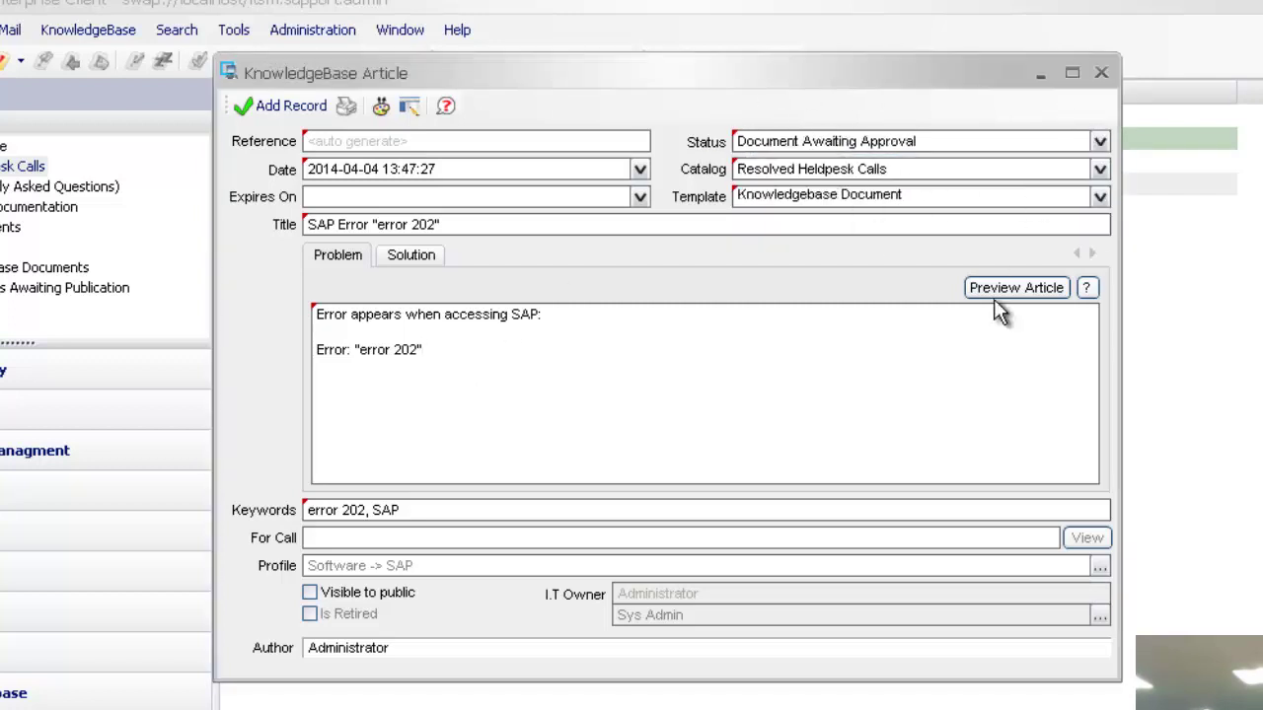
left_click(1099, 141)
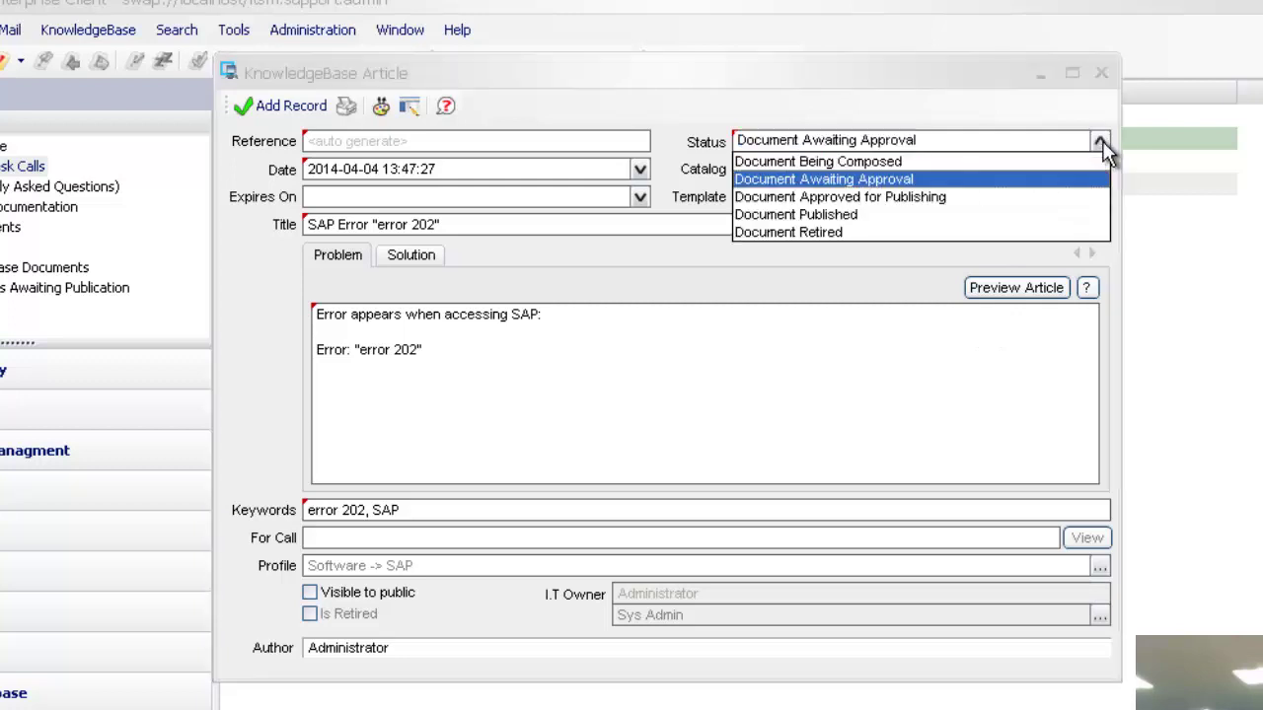
left_click(872, 196)
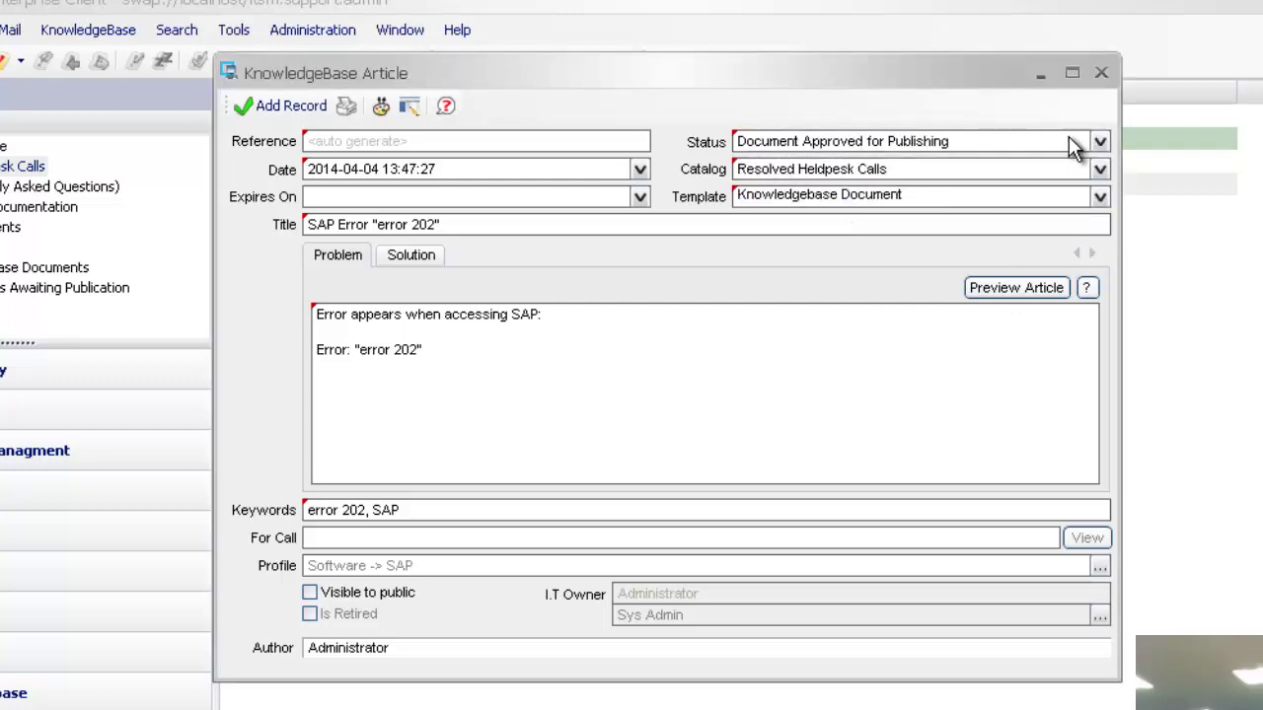
left_click(1078, 140)
left_click(789, 123)
left_click(833, 141)
left_click(843, 160)
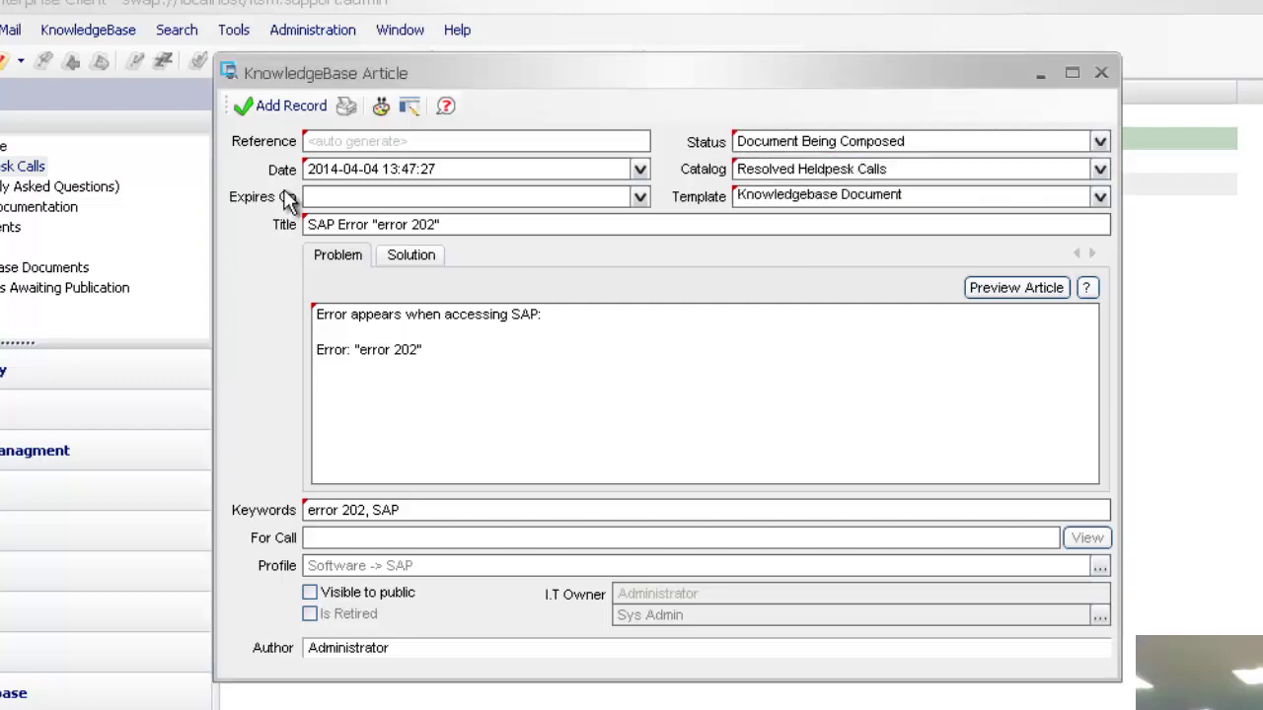
Save the SAP Error "error 202" article and review its sections, ending on the Problem description
left_click(283, 106)
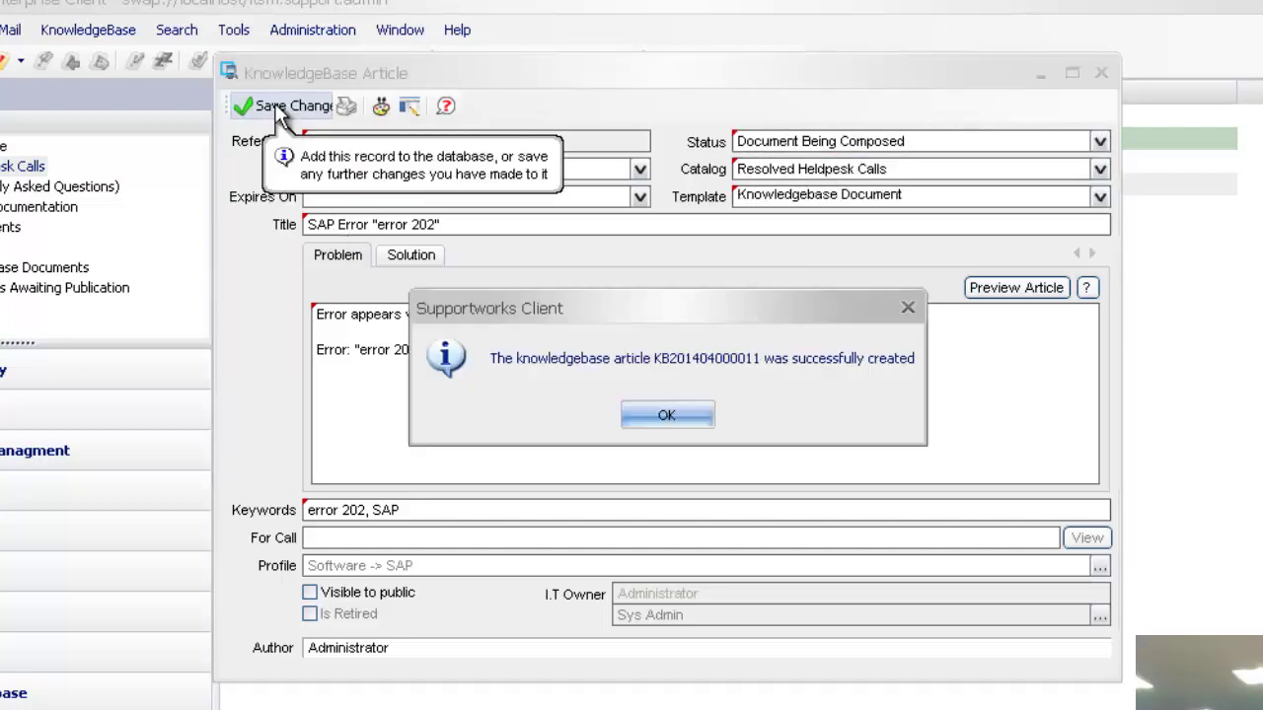
left_click(663, 418)
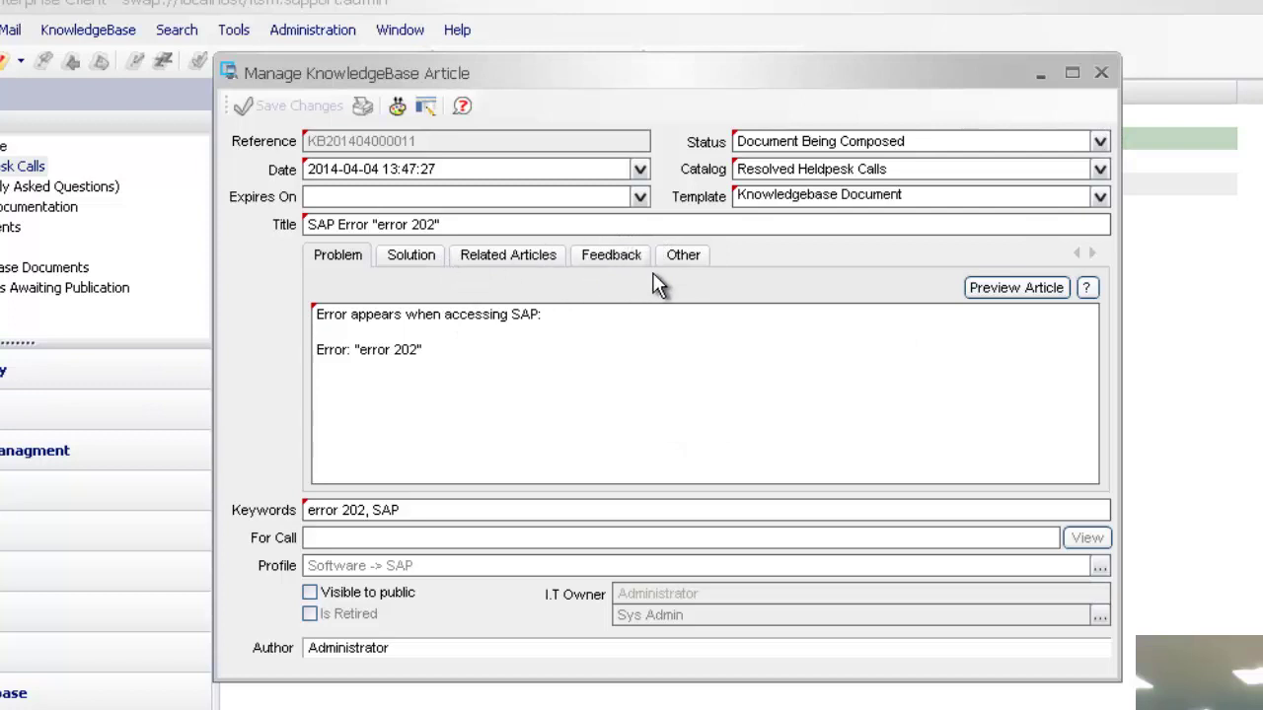
left_click(466, 259)
left_click(681, 257)
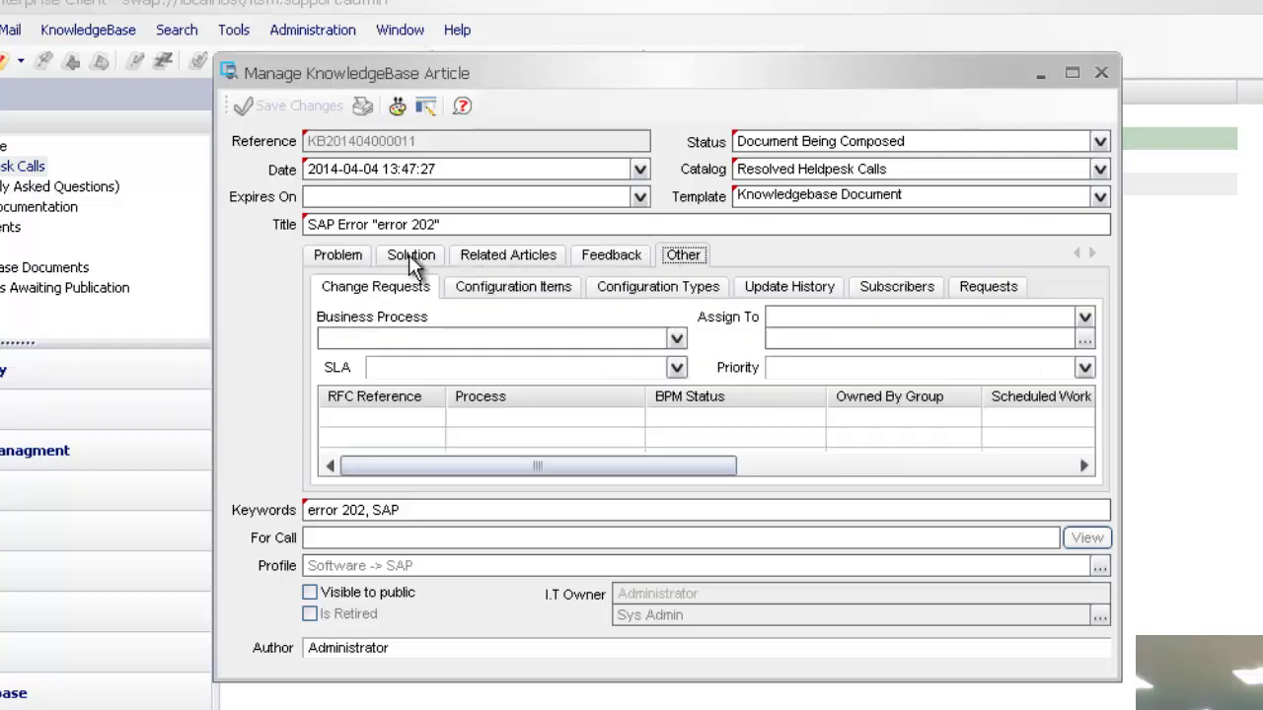
left_click(552, 255)
left_click(600, 255)
left_click(666, 262)
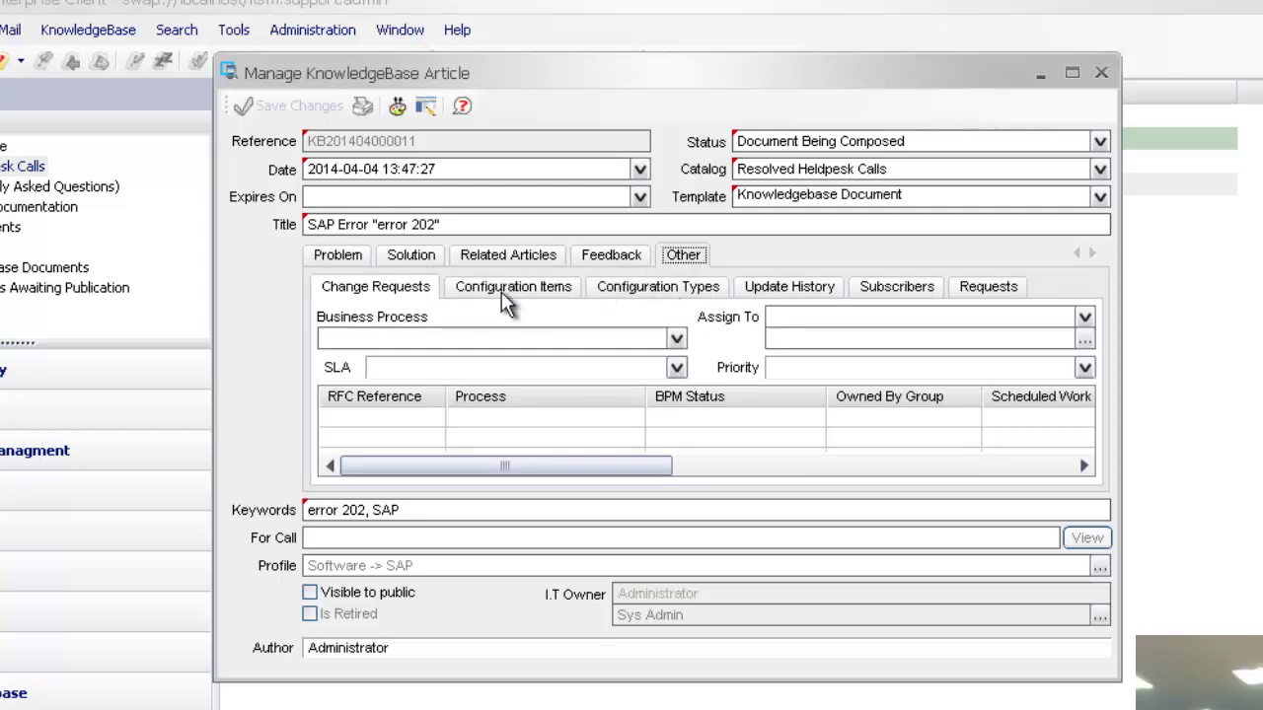
left_click(341, 258)
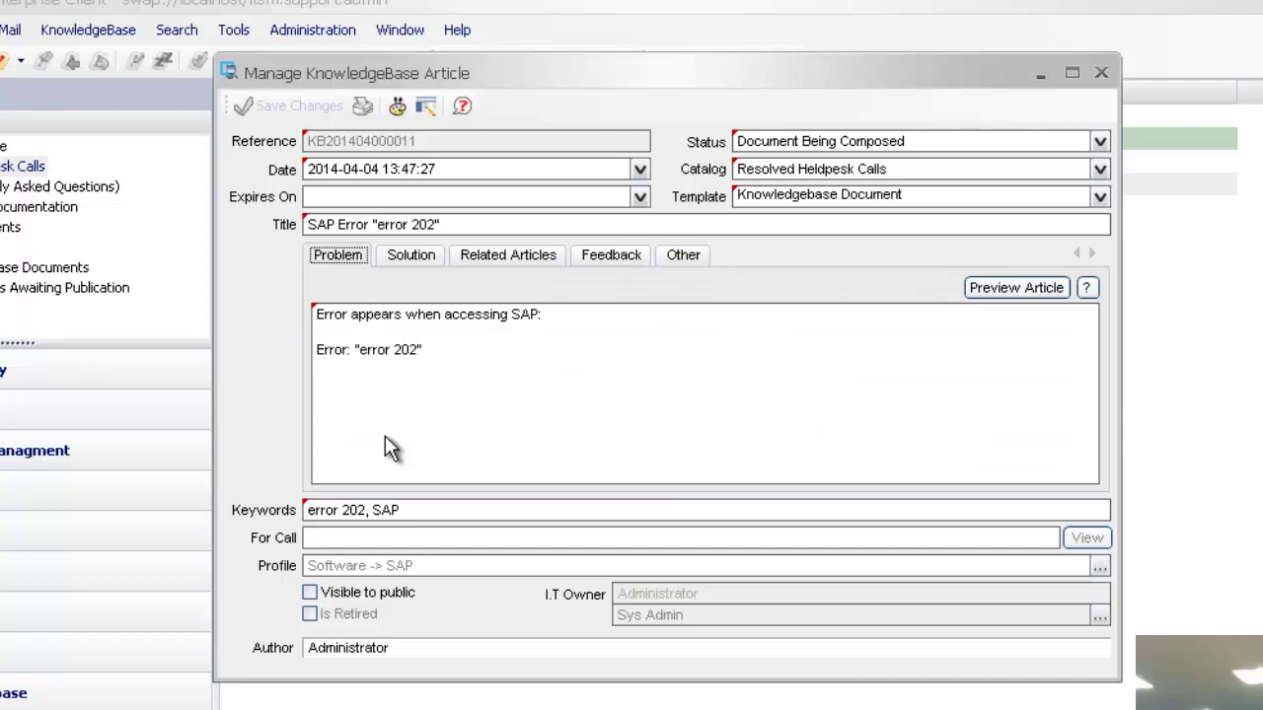
left_click(410, 257)
left_click(338, 255)
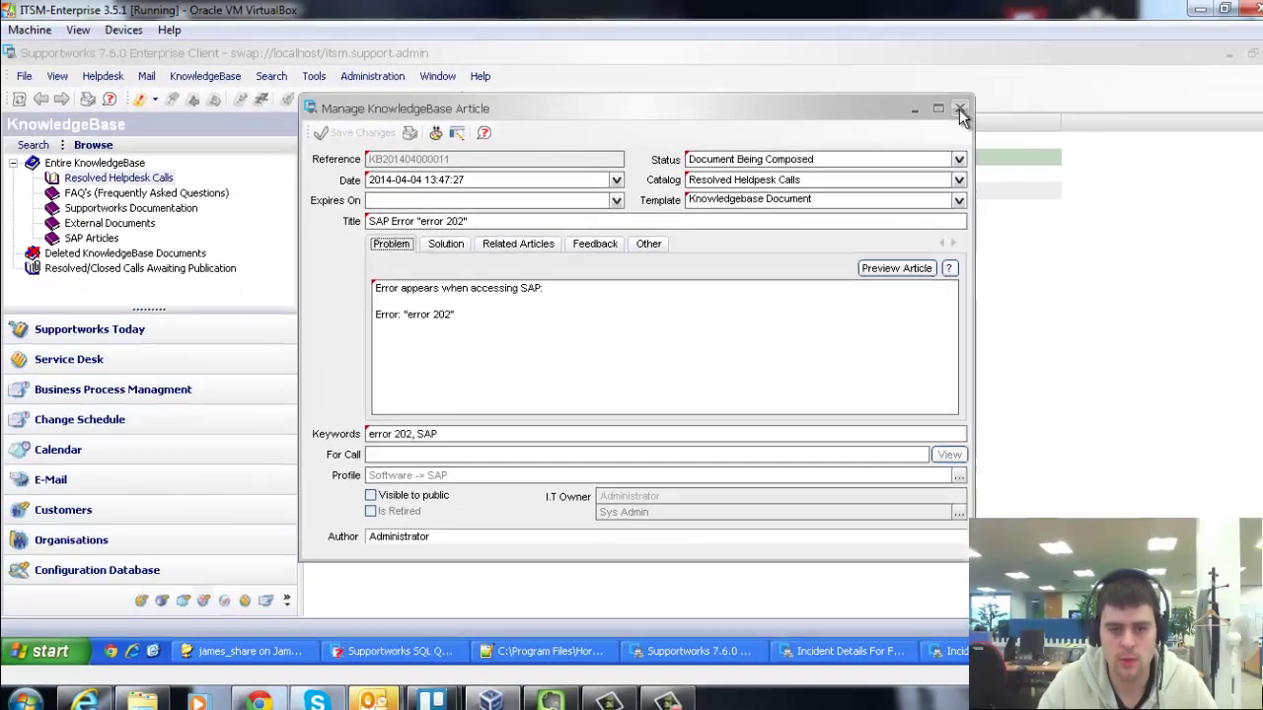
Close the SAP Error article and start a new external document from Resolved Helpdesk Calls
left_click(959, 109)
left_click(87, 193)
left_click(108, 177)
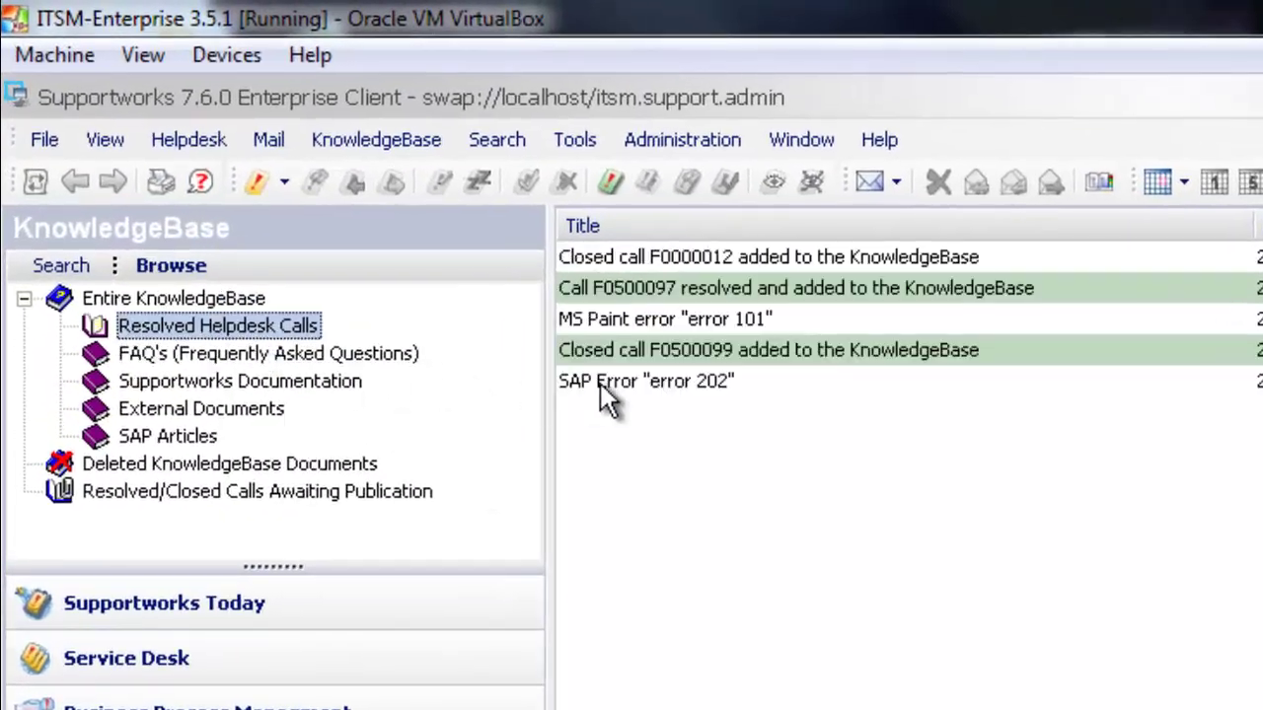
left_click(612, 383)
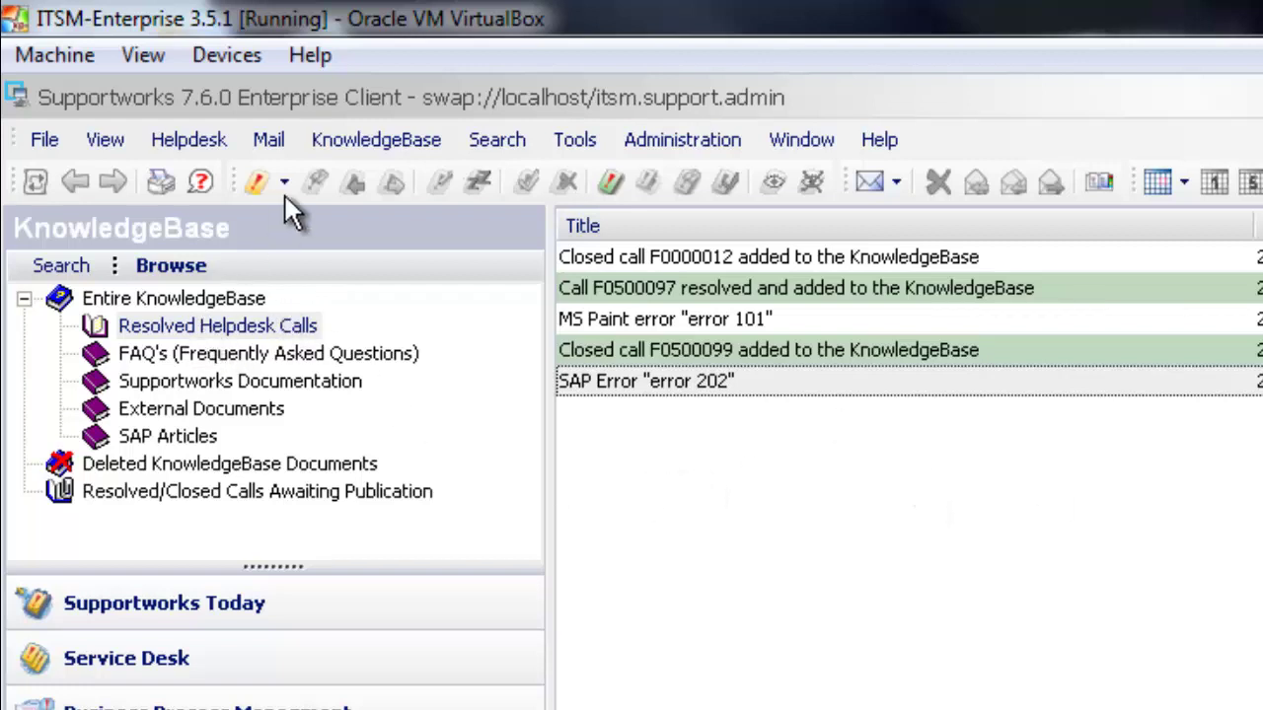
left_click(337, 137)
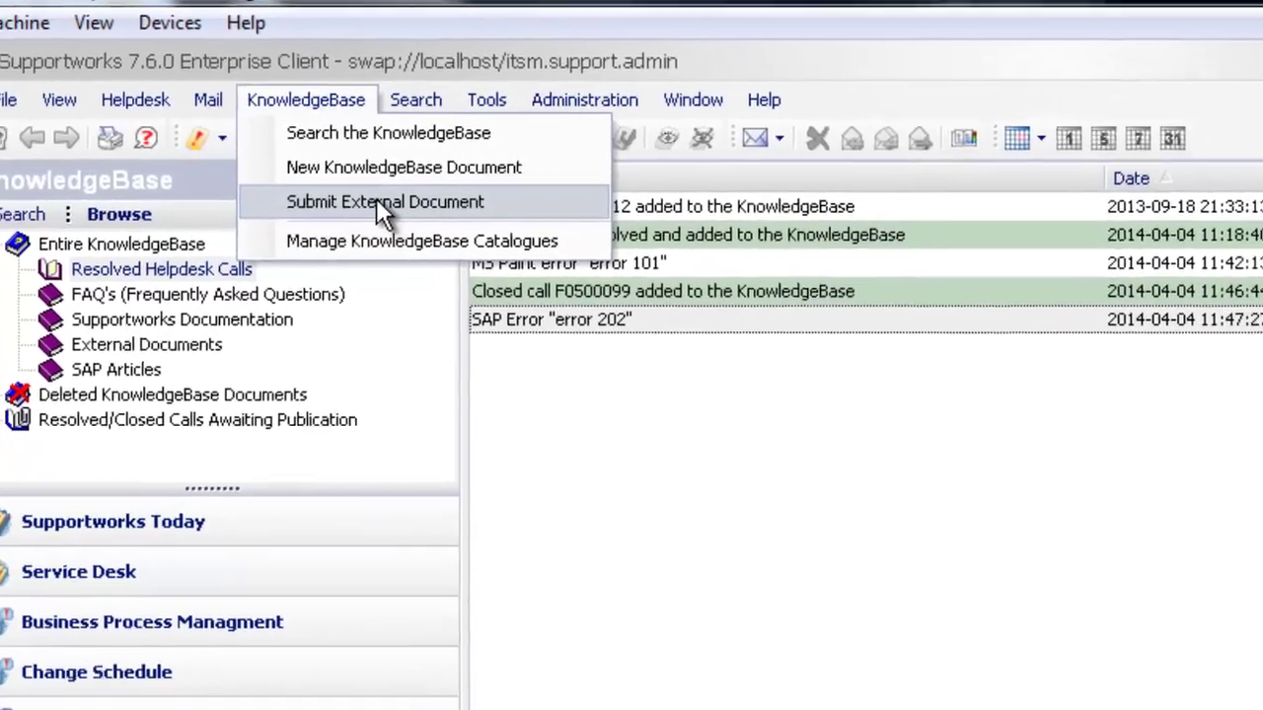
left_click(370, 252)
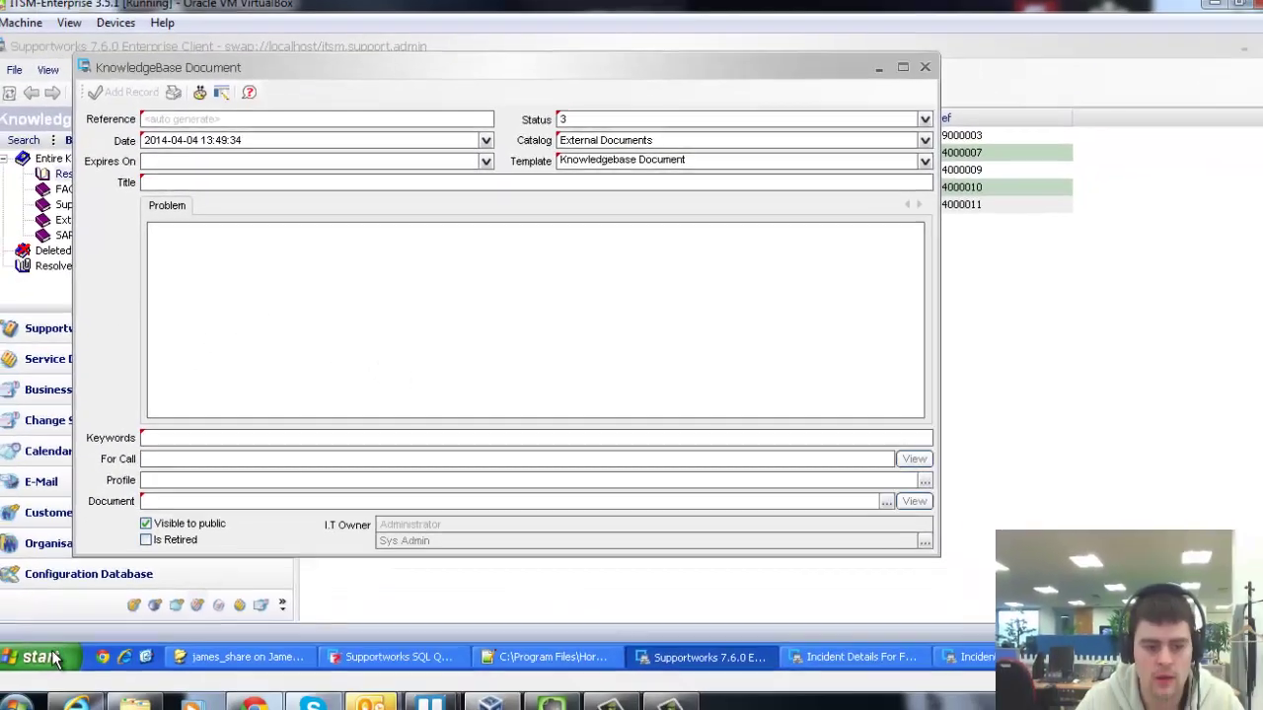
Launch Notepad via Run and type 'This is some text.'
left_click(49, 641)
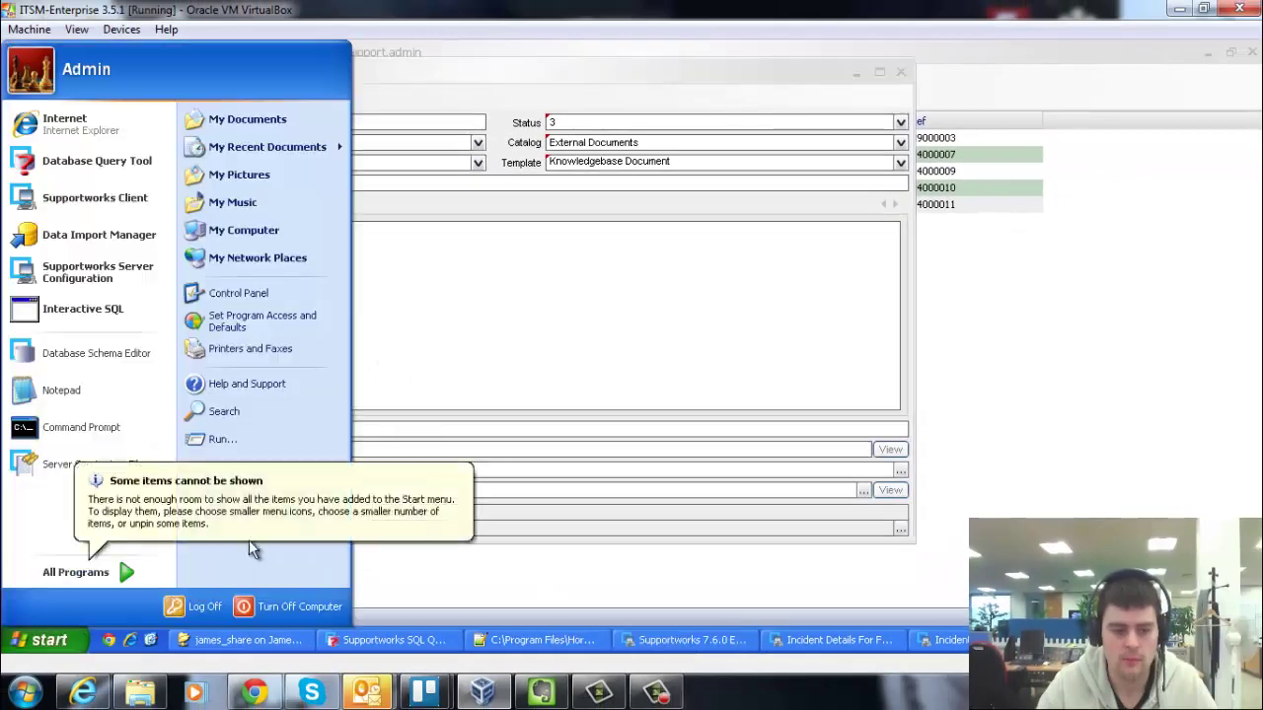
left_click(221, 439)
type("notepad")
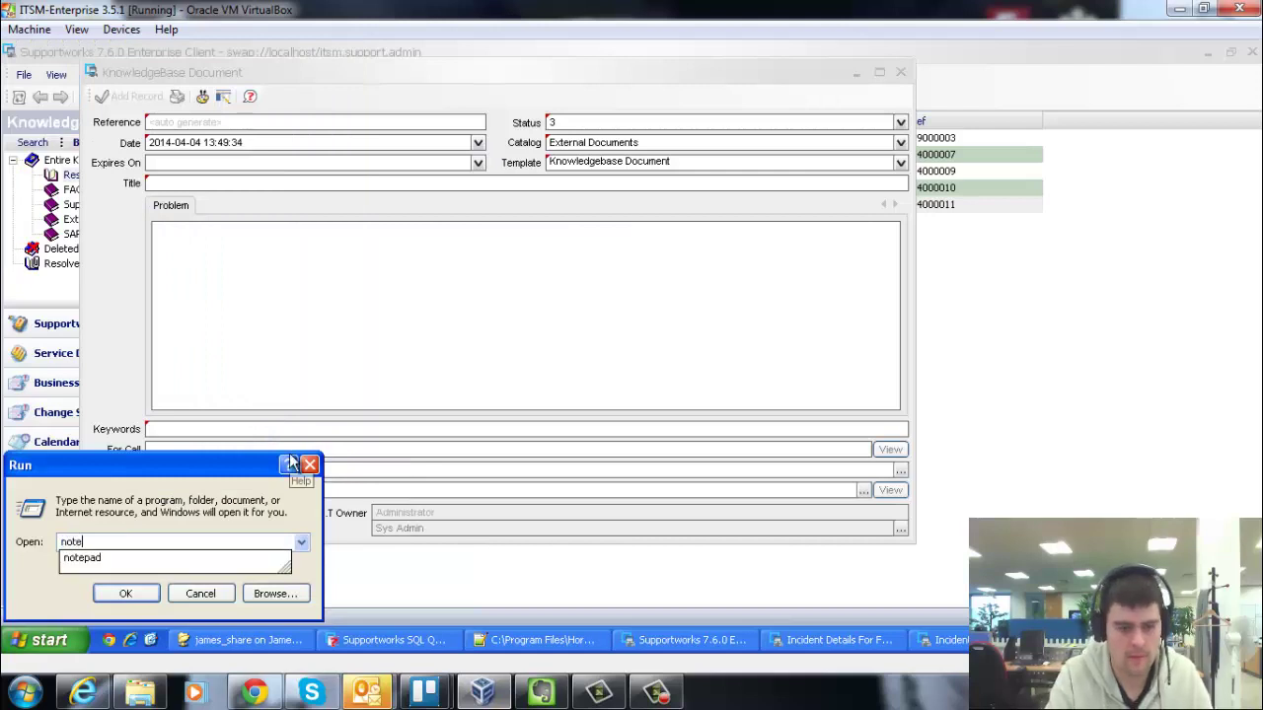
key("Return")
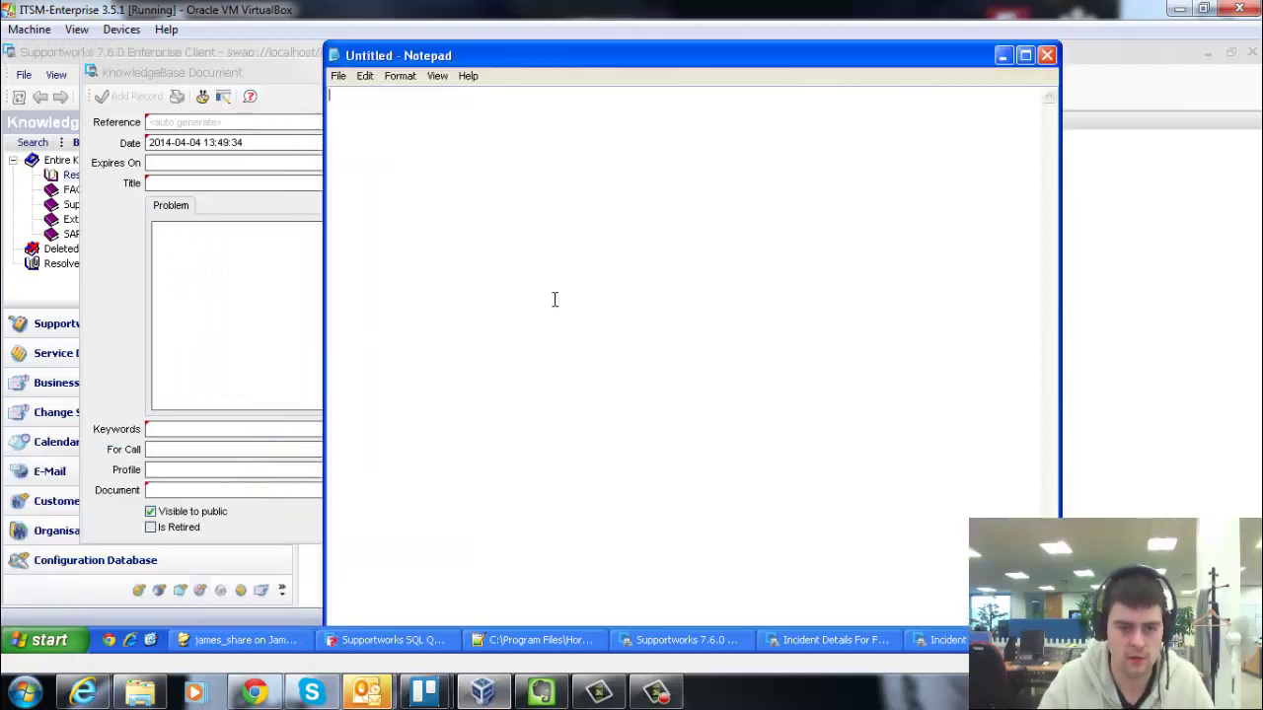
type("This is some text.")
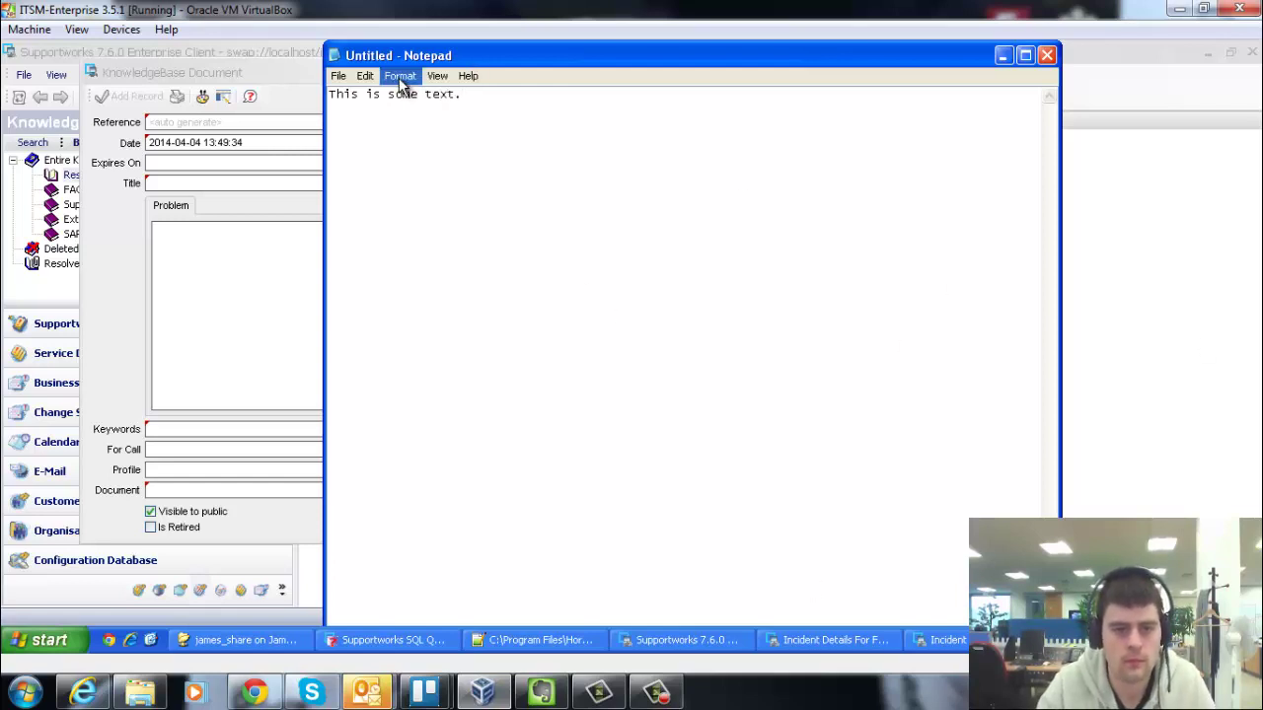
Save the text as external.txt on the Desktop
left_click(338, 76)
left_click(376, 145)
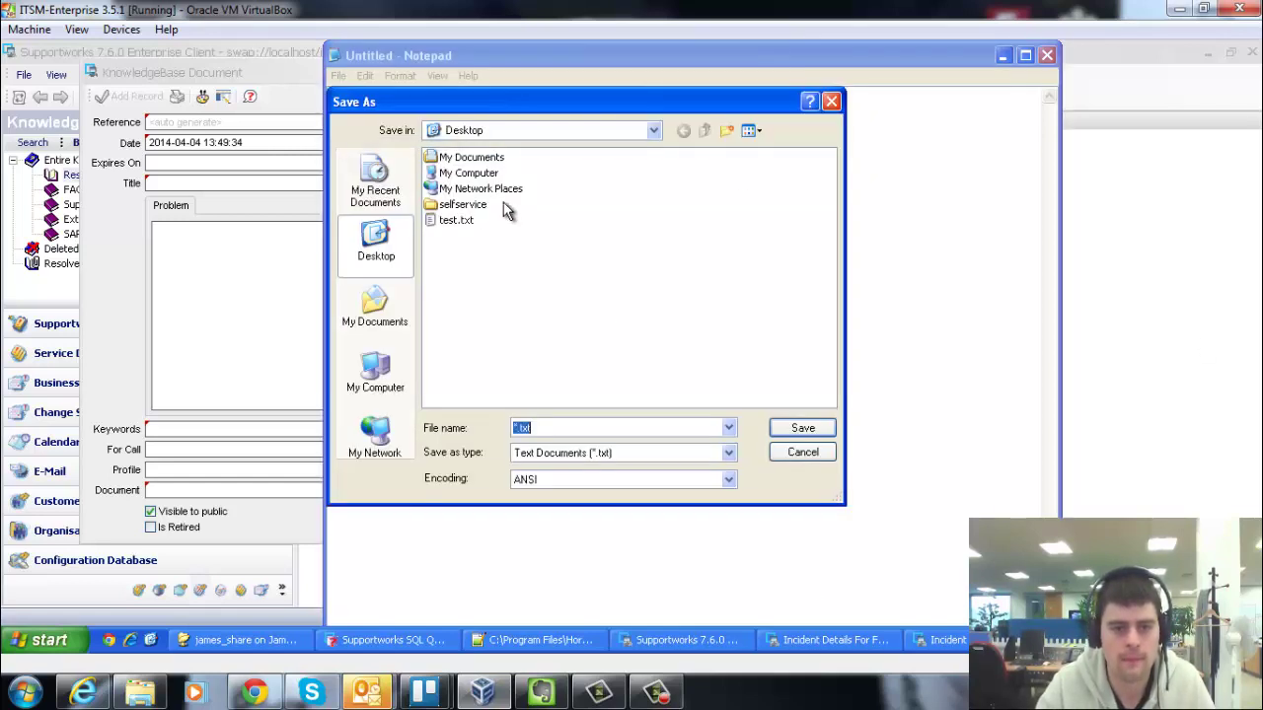
left_click(523, 427)
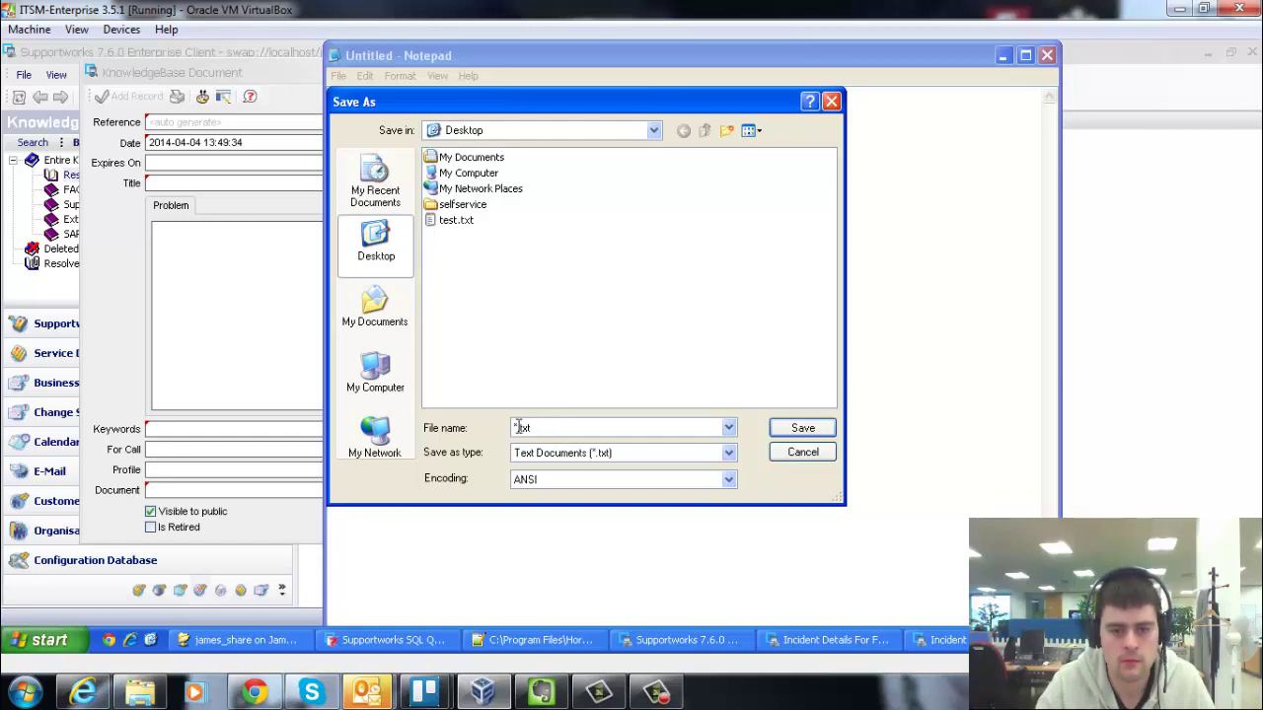
type("external")
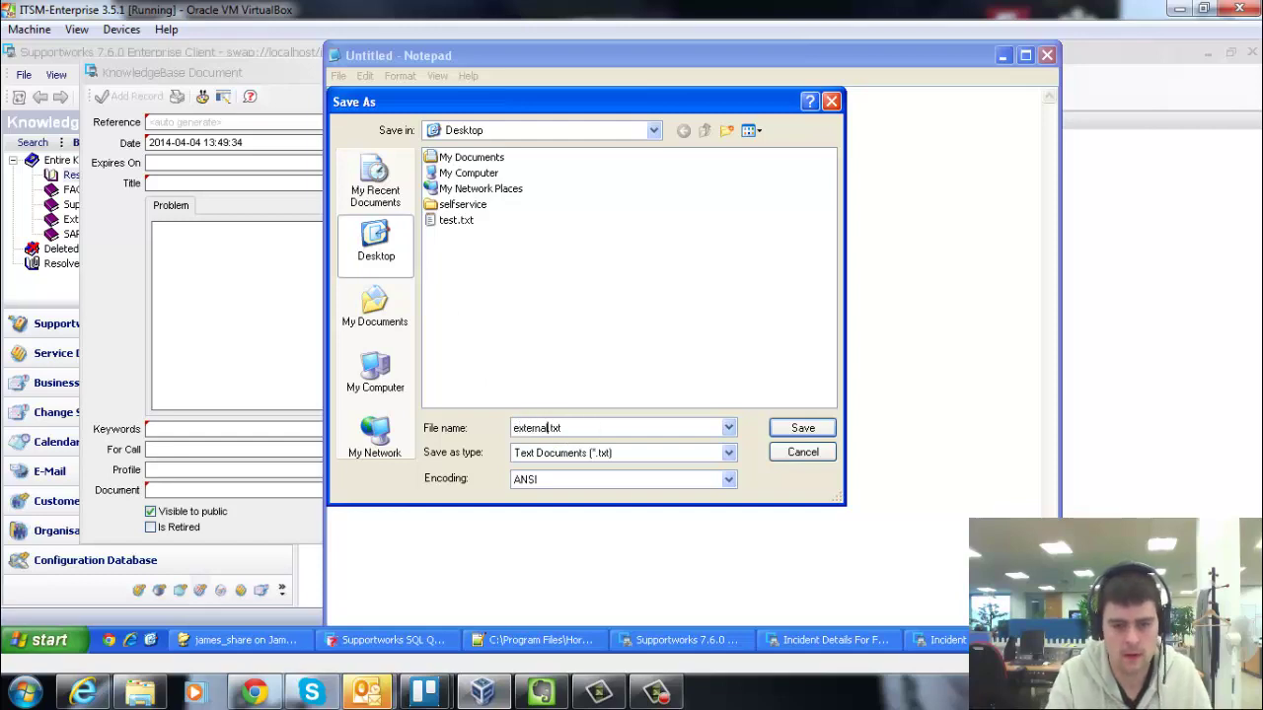
key("Return")
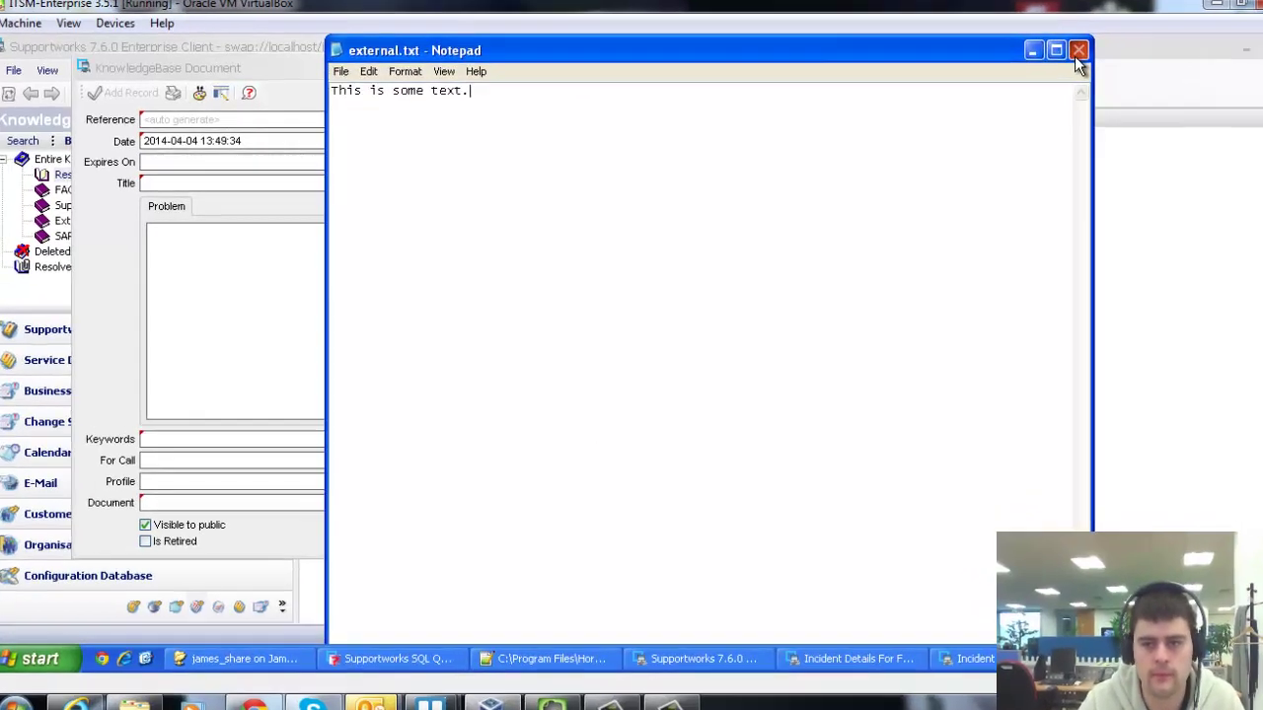
Enter 'Test External Document' as title and problem text, and attach external.txt from the Desktop
left_click(1078, 49)
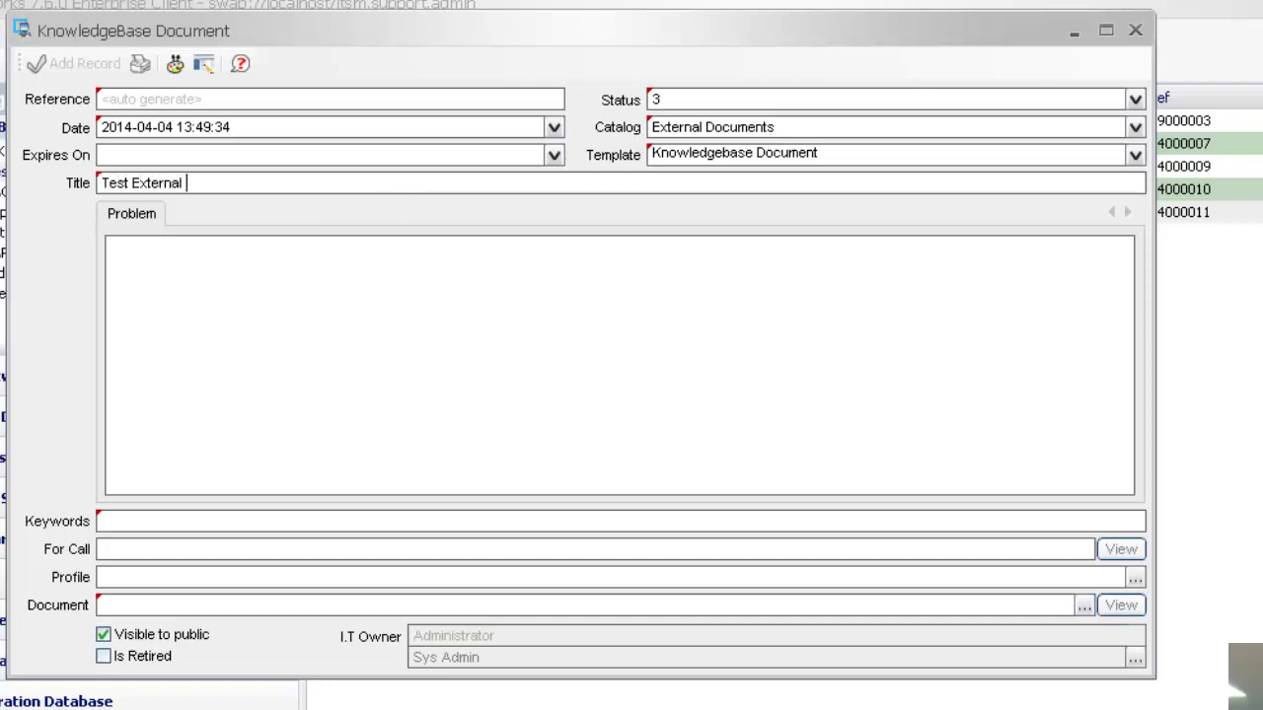
left_click(379, 356)
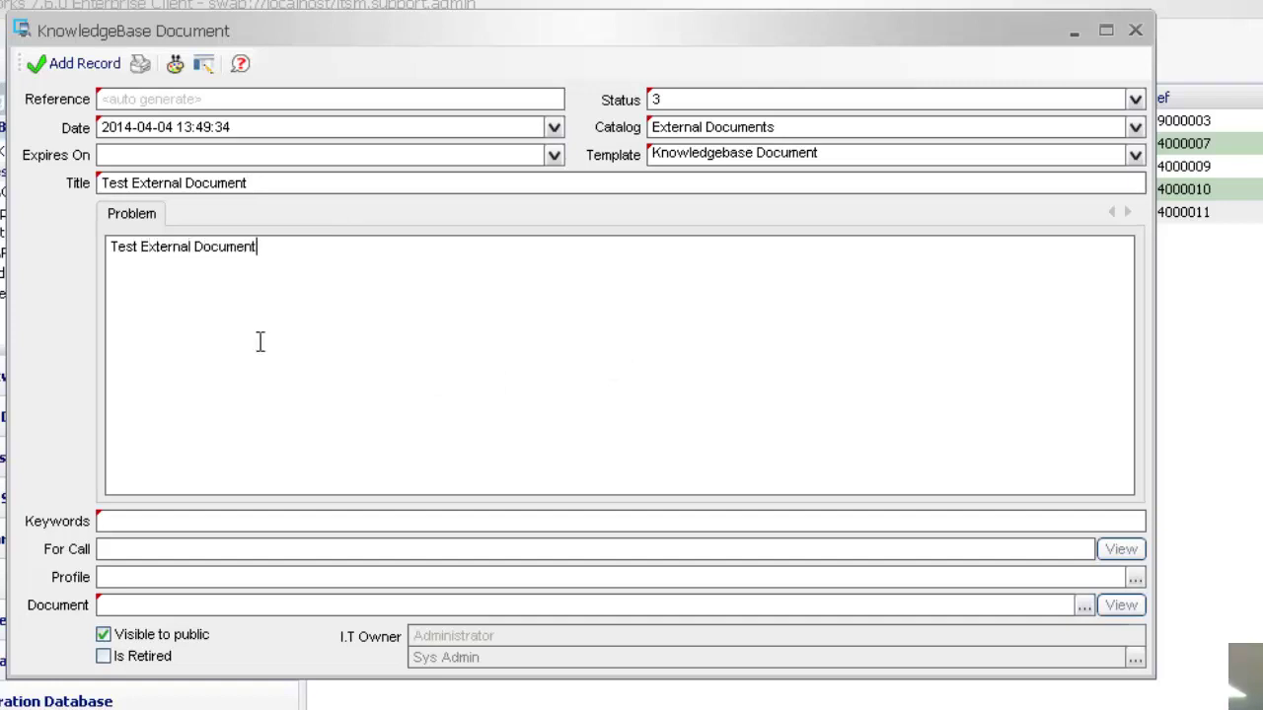
left_click(183, 604)
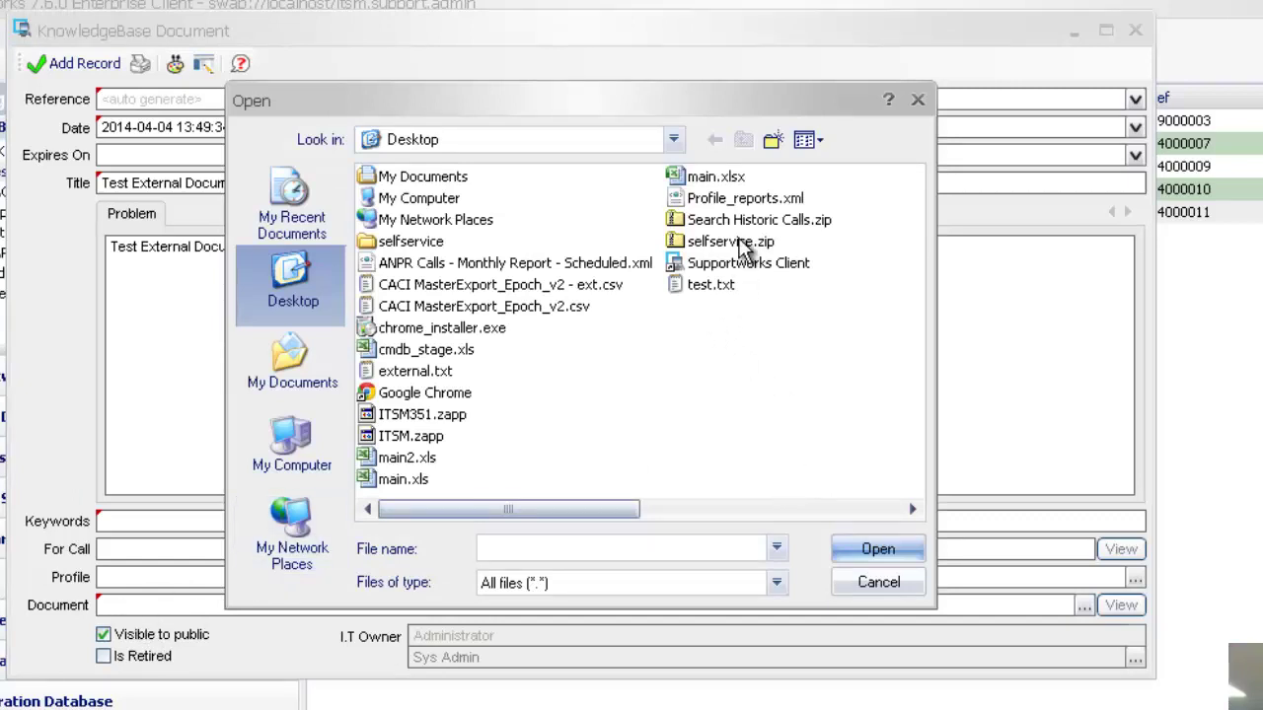
left_click(418, 373)
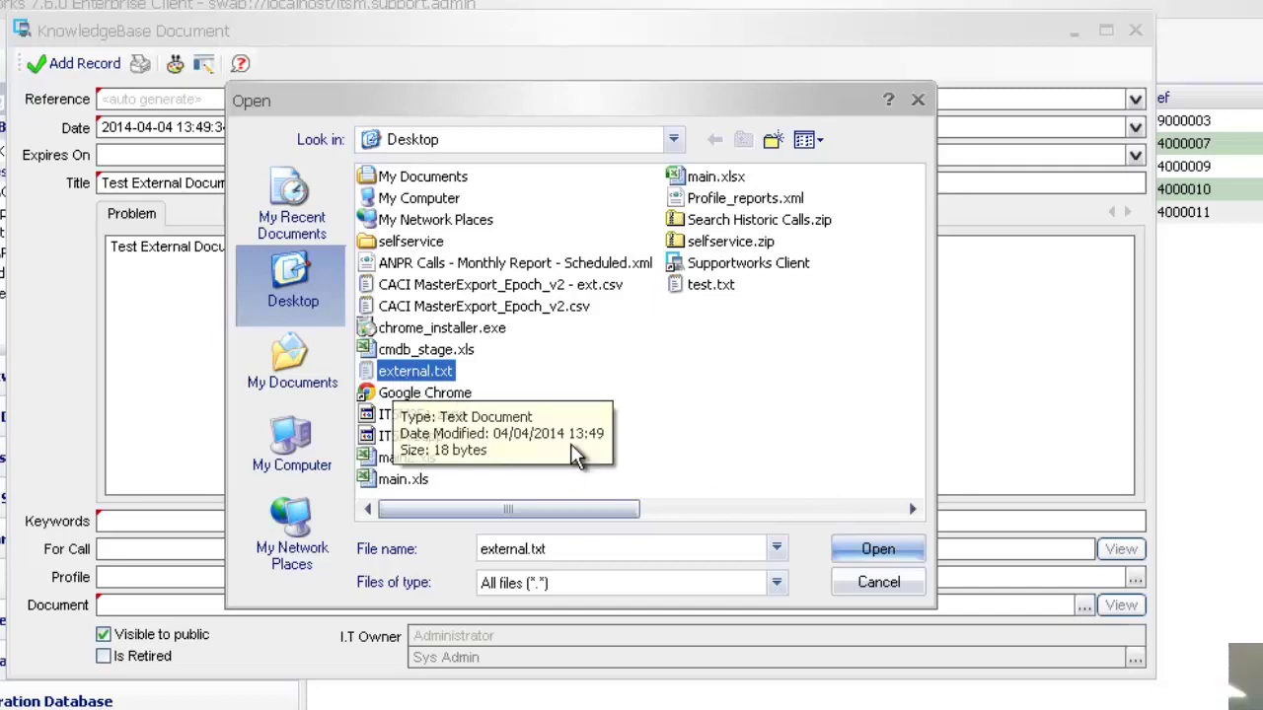
left_click(891, 550)
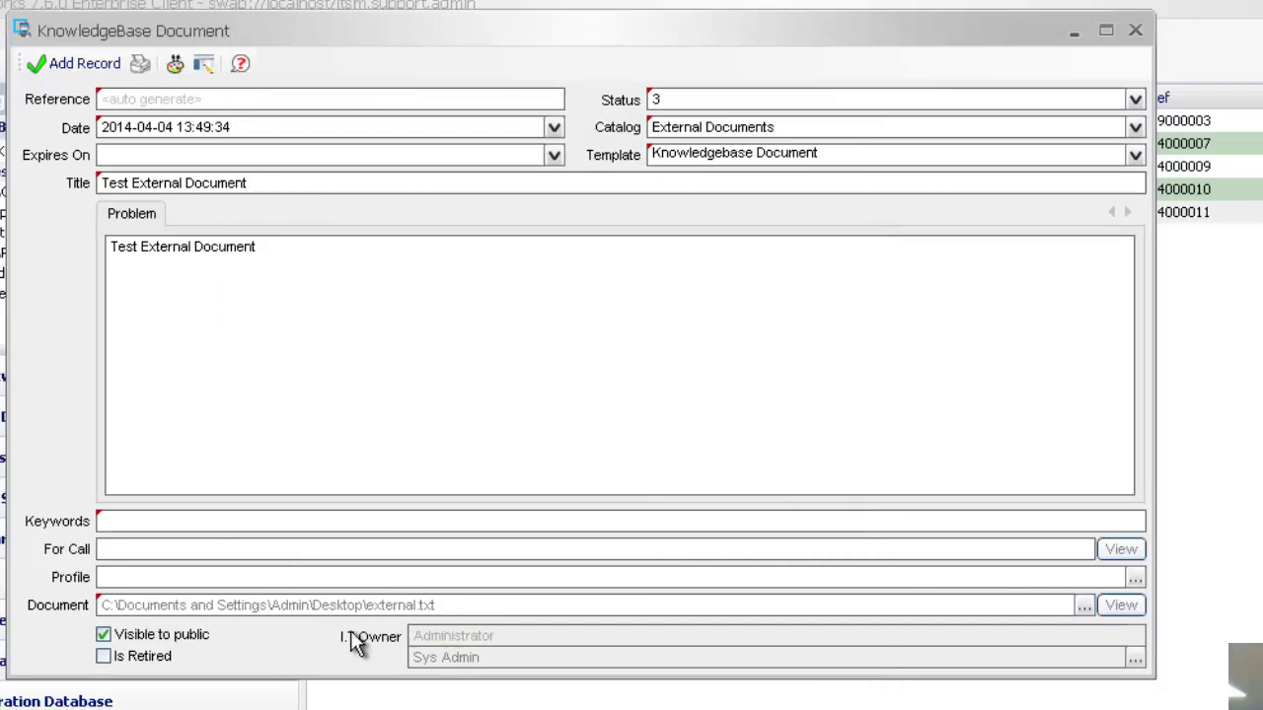
left_click(155, 520)
type("Test")
left_click(343, 289)
left_click(68, 63)
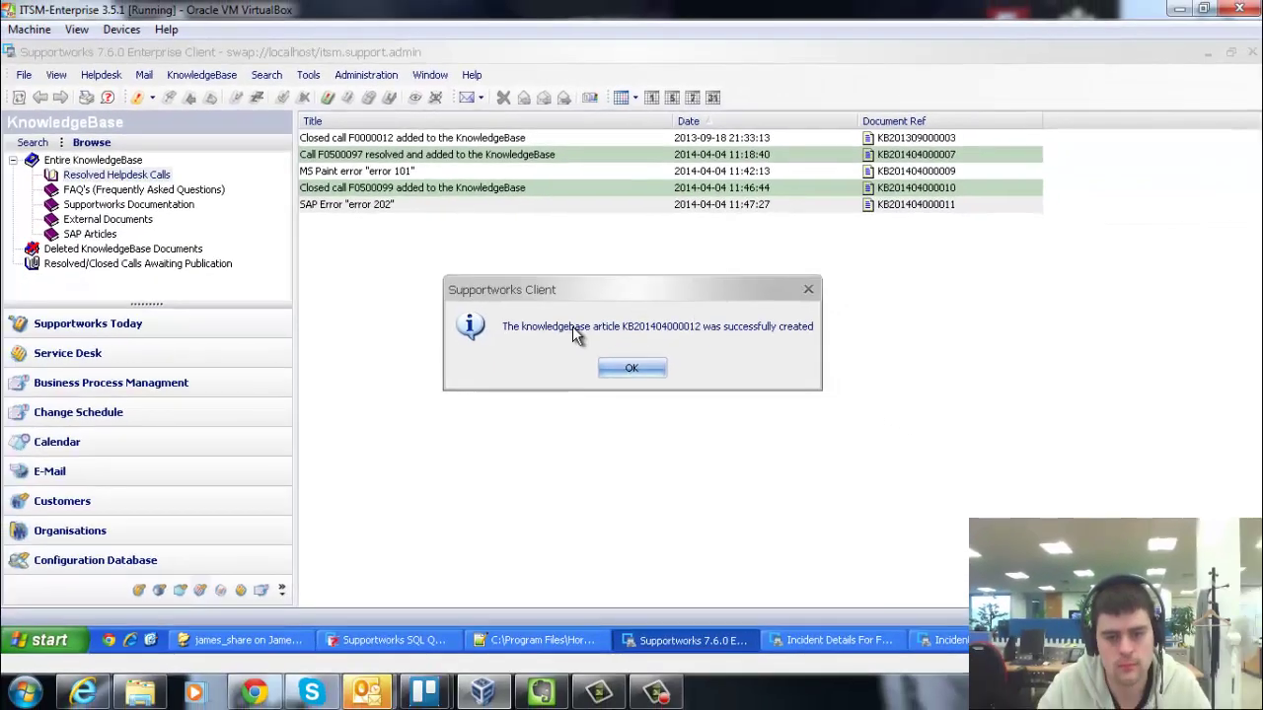
Show the External Documents catalog and bring up actions for Test External Document
left_click(631, 368)
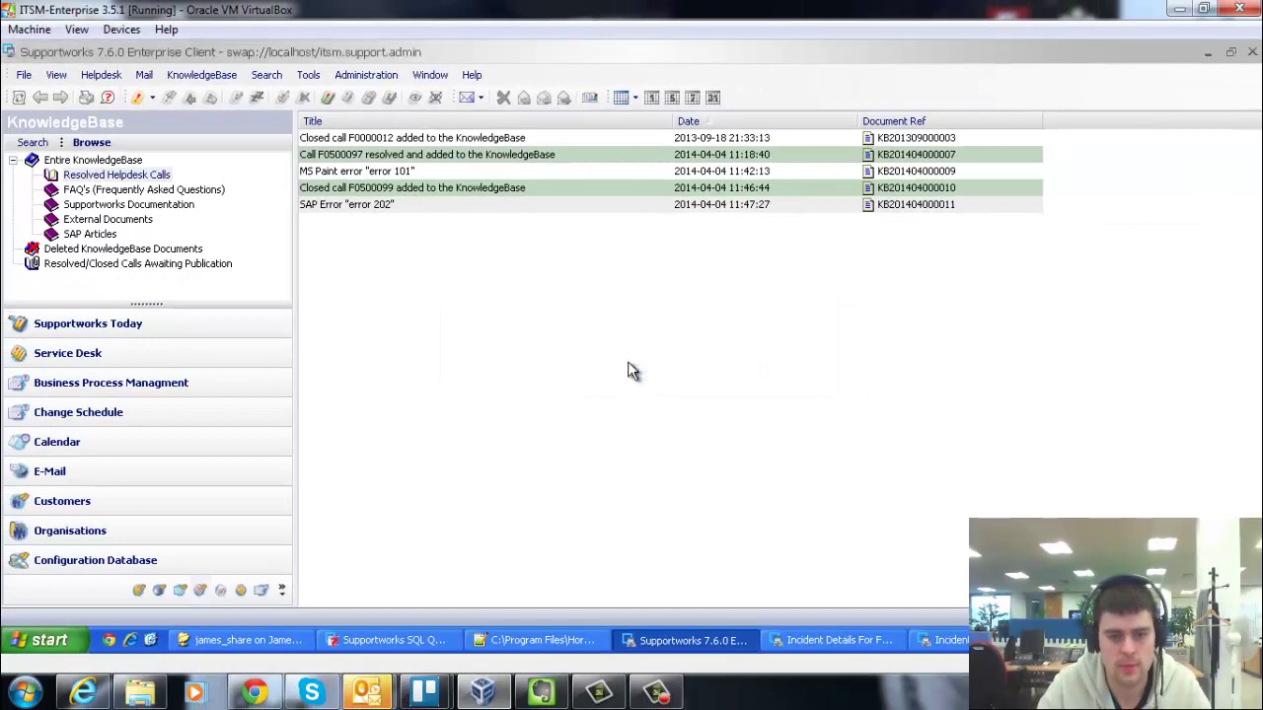
left_click(112, 221)
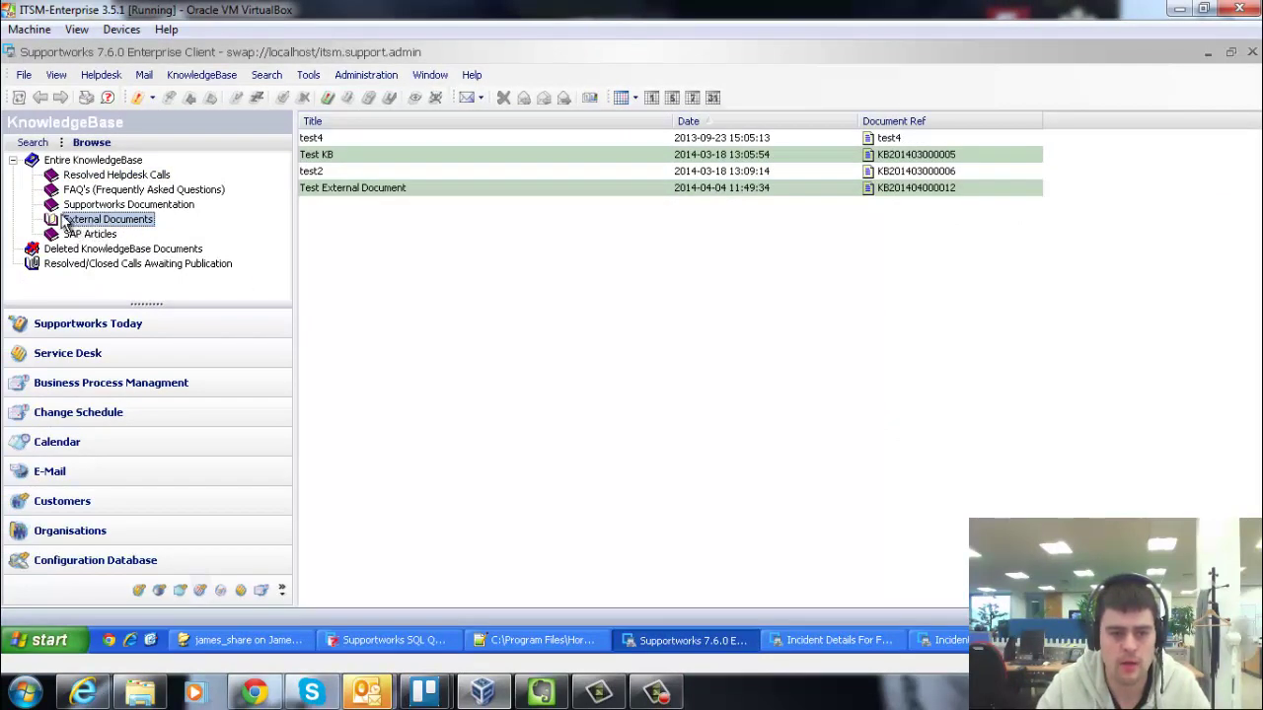
double_click(334, 189)
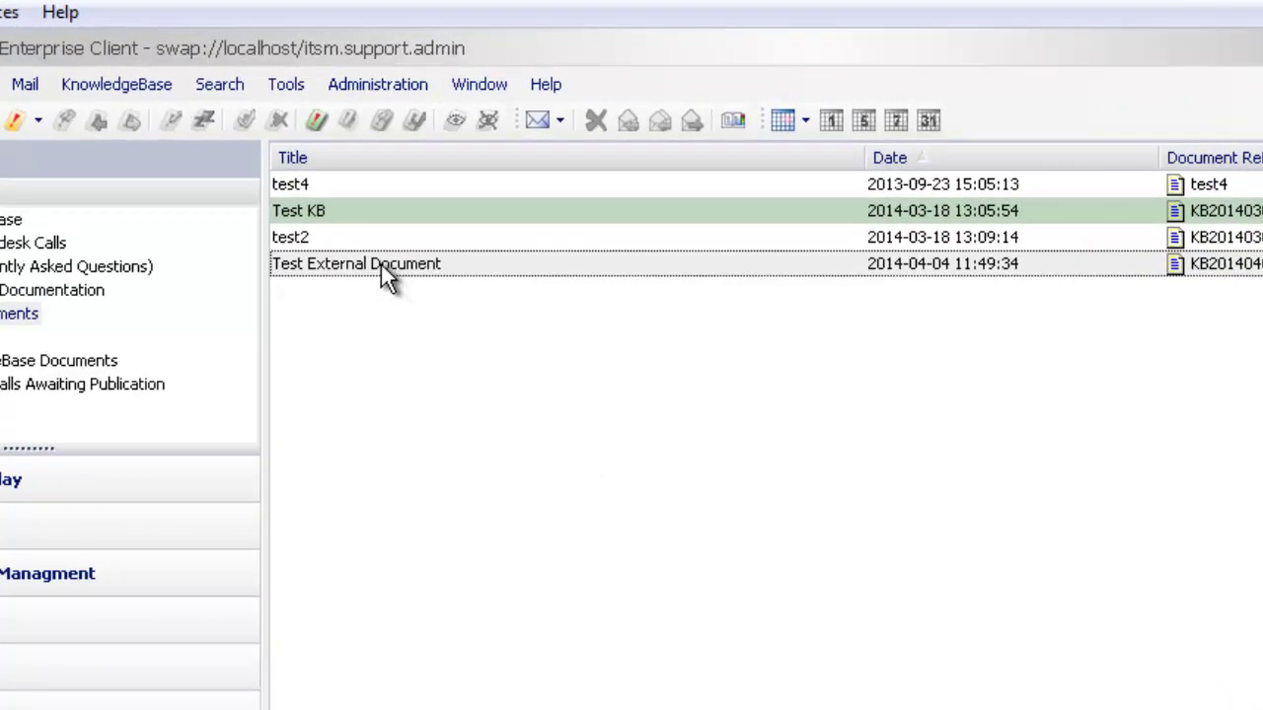
right_click(382, 265)
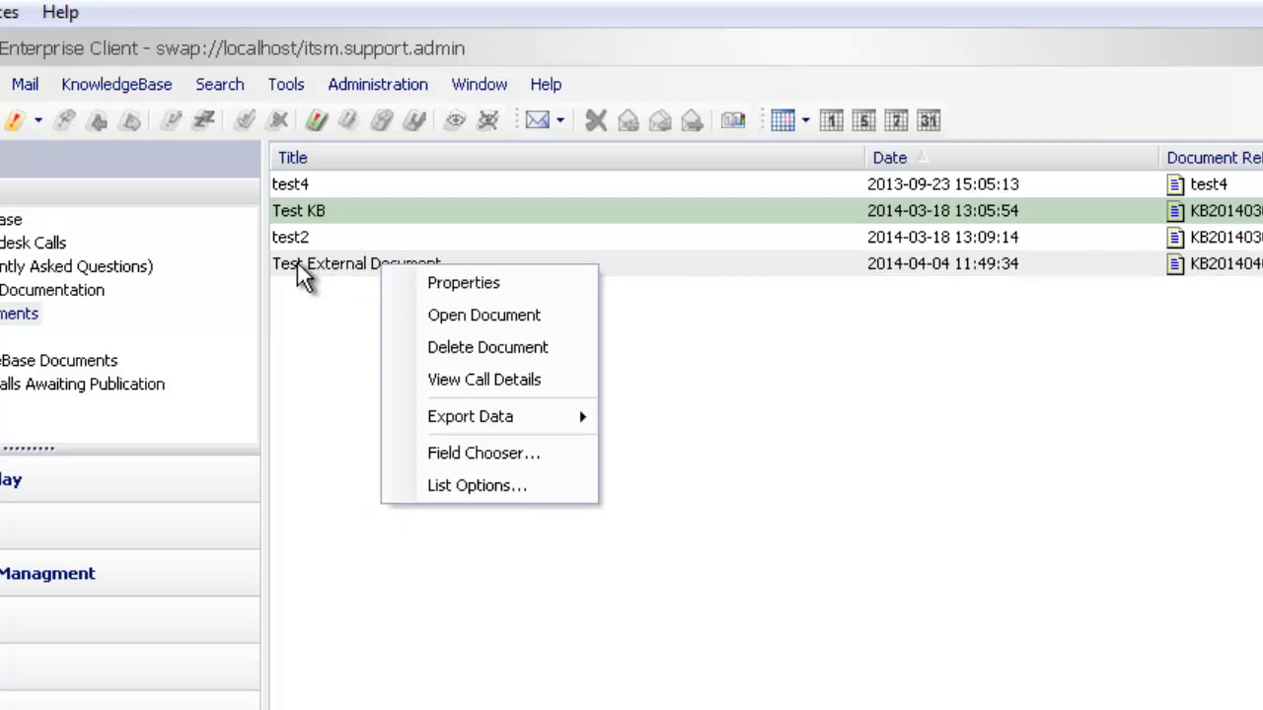
Open the attached external.txt, confirm it reads 'This is some text.', and close the browser
left_click(488, 316)
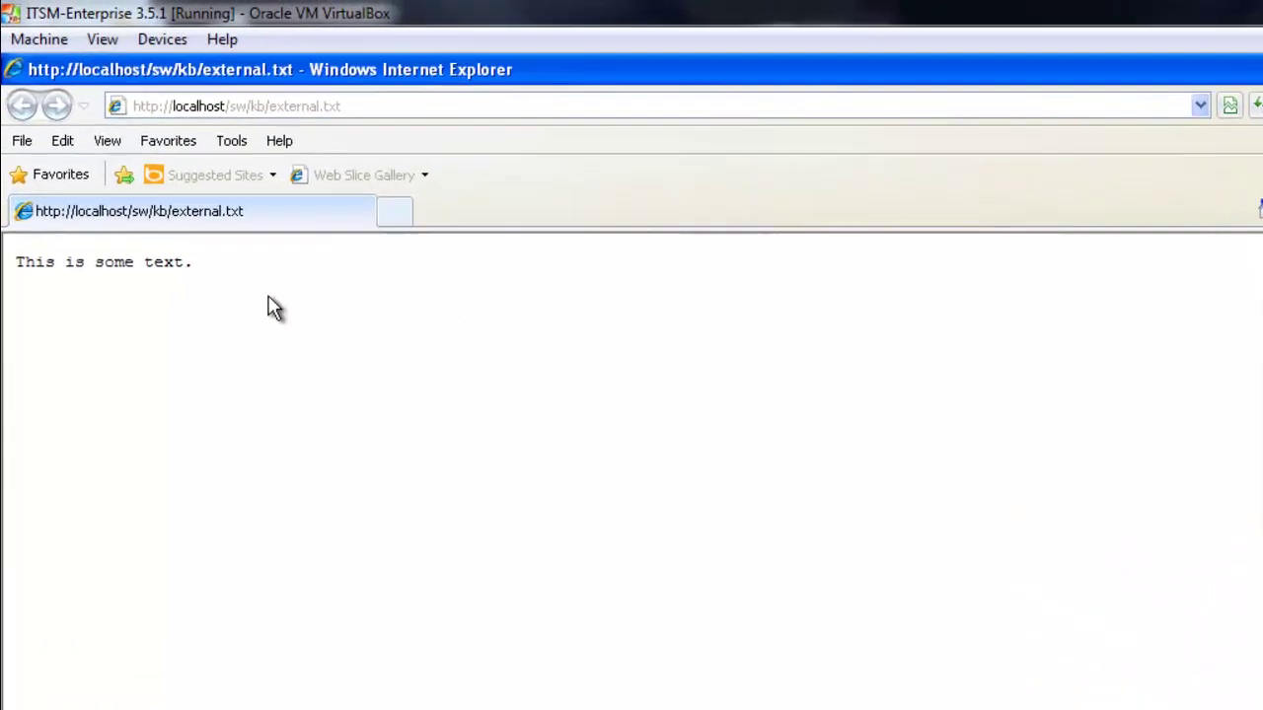
left_click_drag(207, 231, 14, 218)
left_click(283, 247)
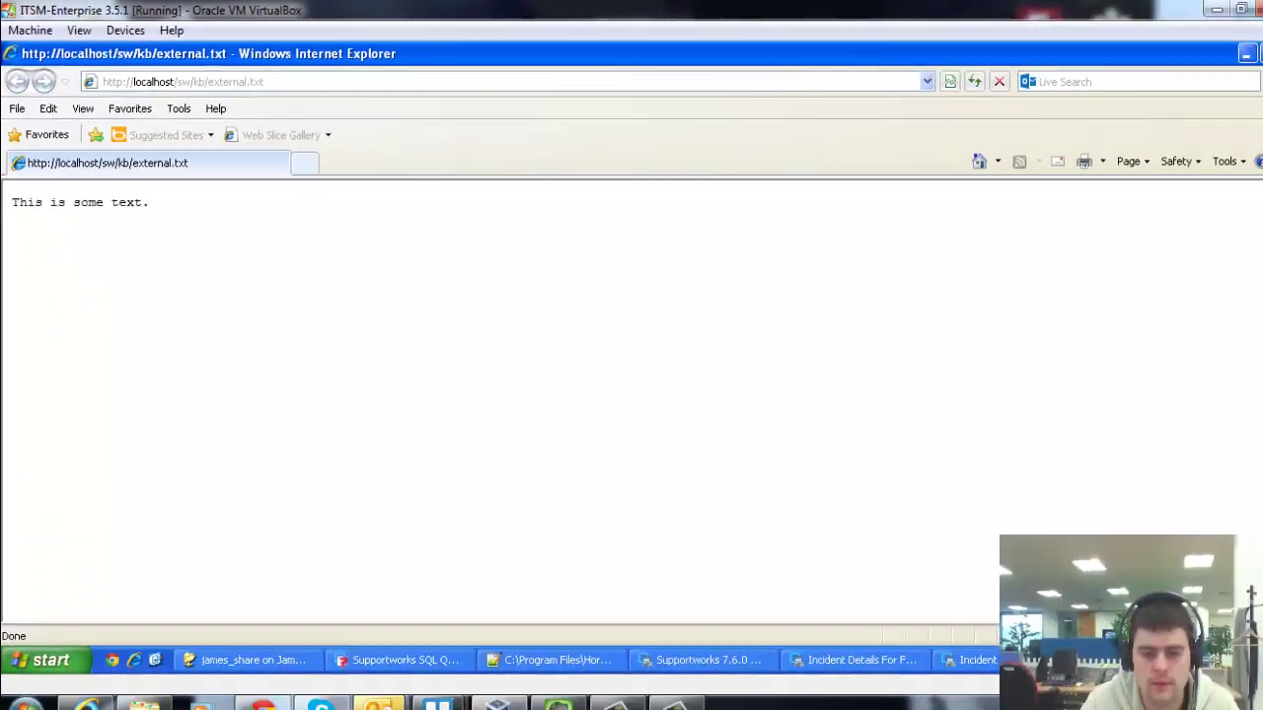
key("alt+F4")
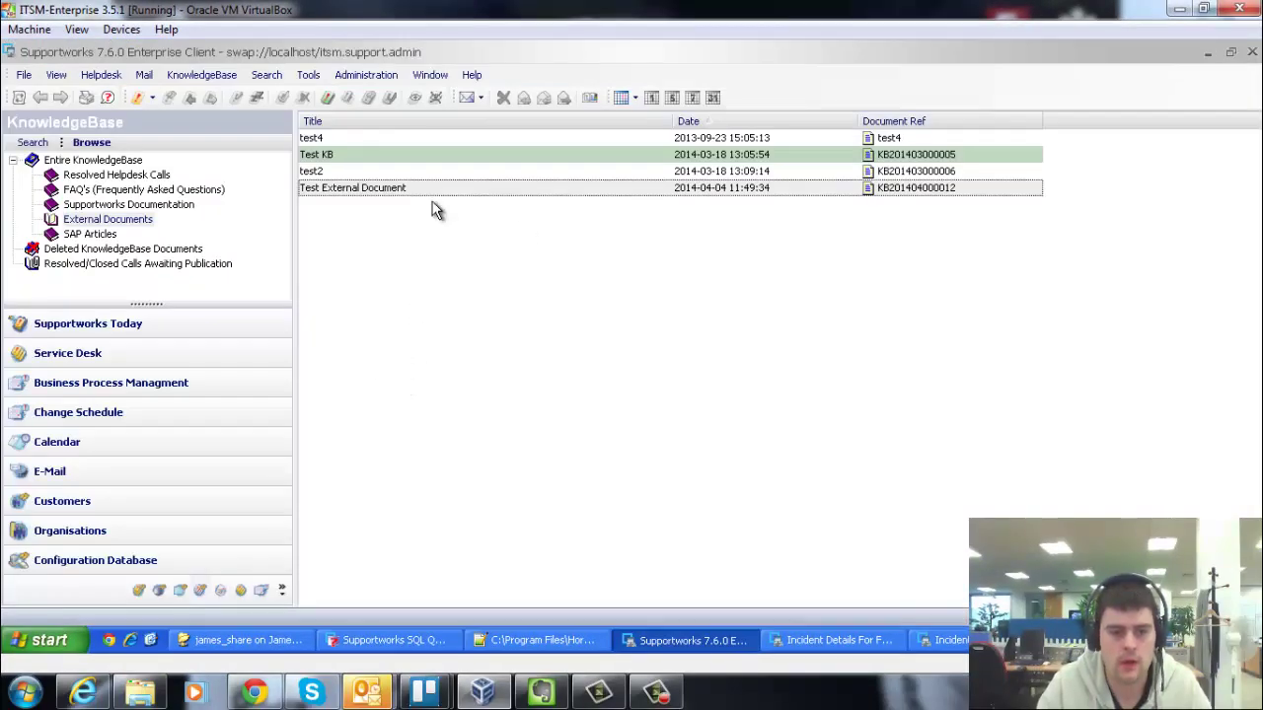
From Resolved Helpdesk Calls, open the SAP Error 'error 202' article as a browser page
left_click(102, 176)
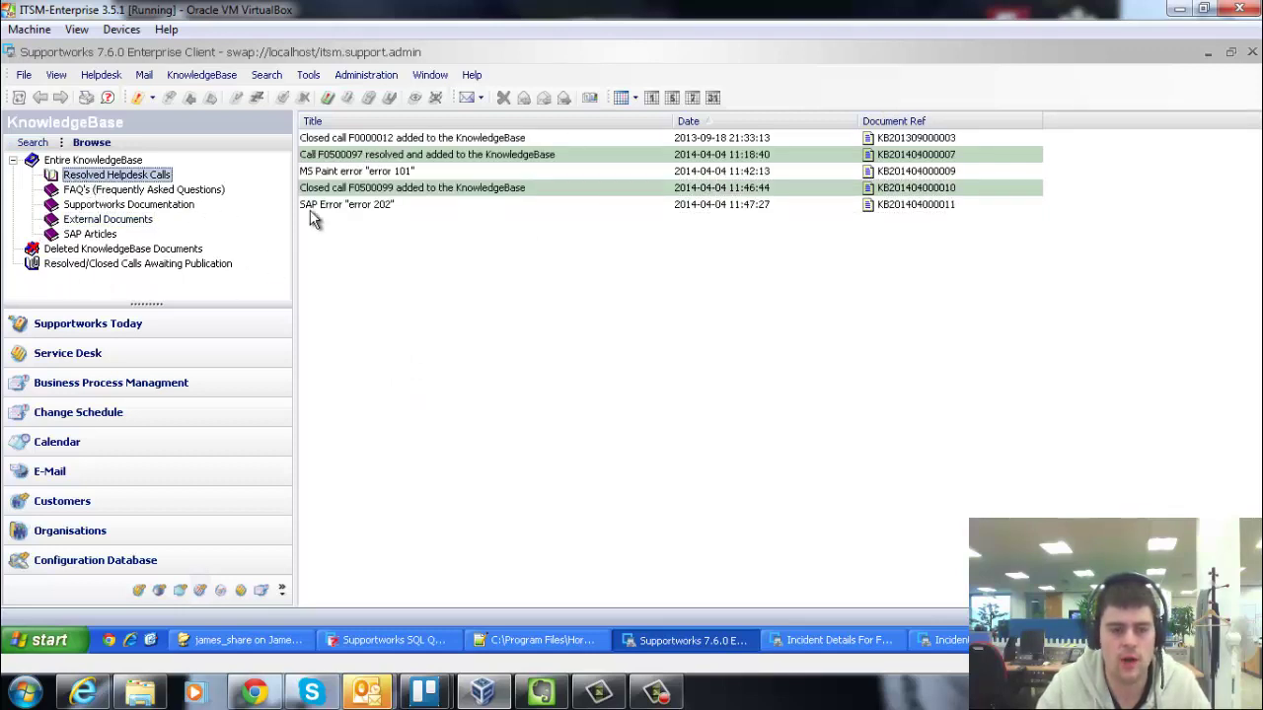
right_click(365, 202)
left_click(430, 234)
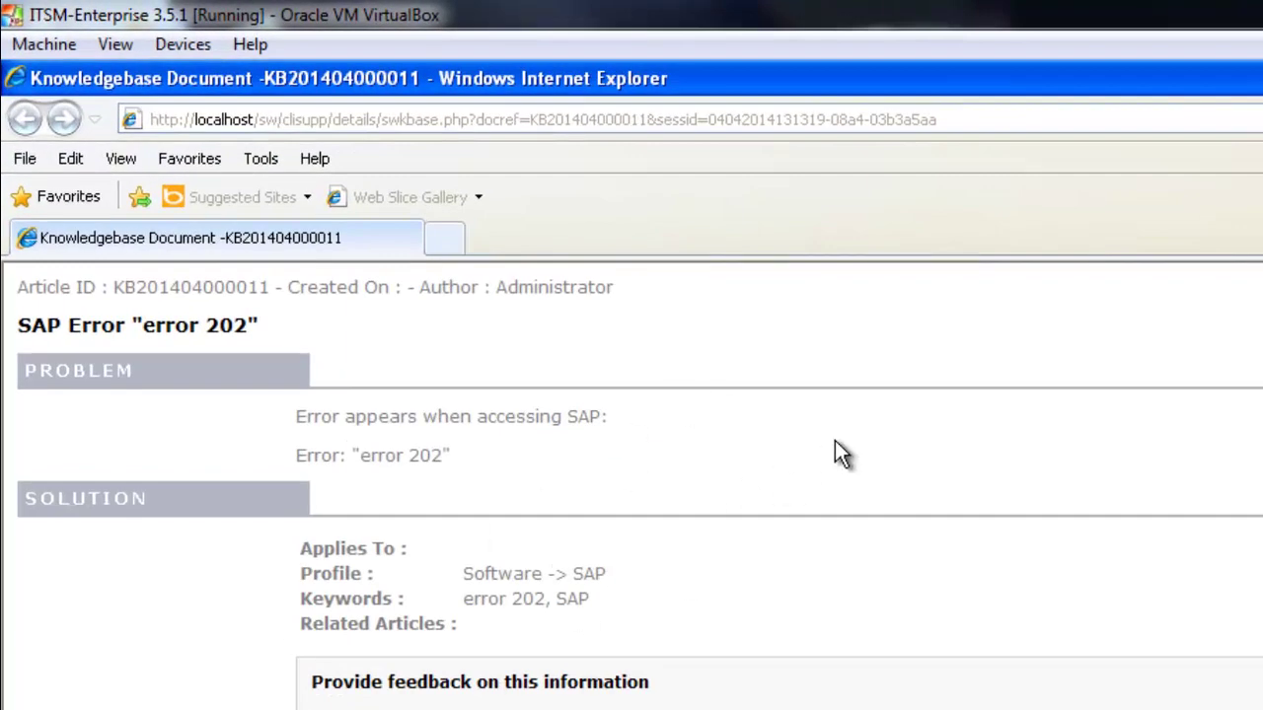
left_click_drag(533, 471, 286, 404)
left_click(605, 440)
scroll(516, 455, "down", 1)
scroll(513, 460, "up", 1)
scroll(553, 459, "down", 4)
scroll(554, 460, "up", 4)
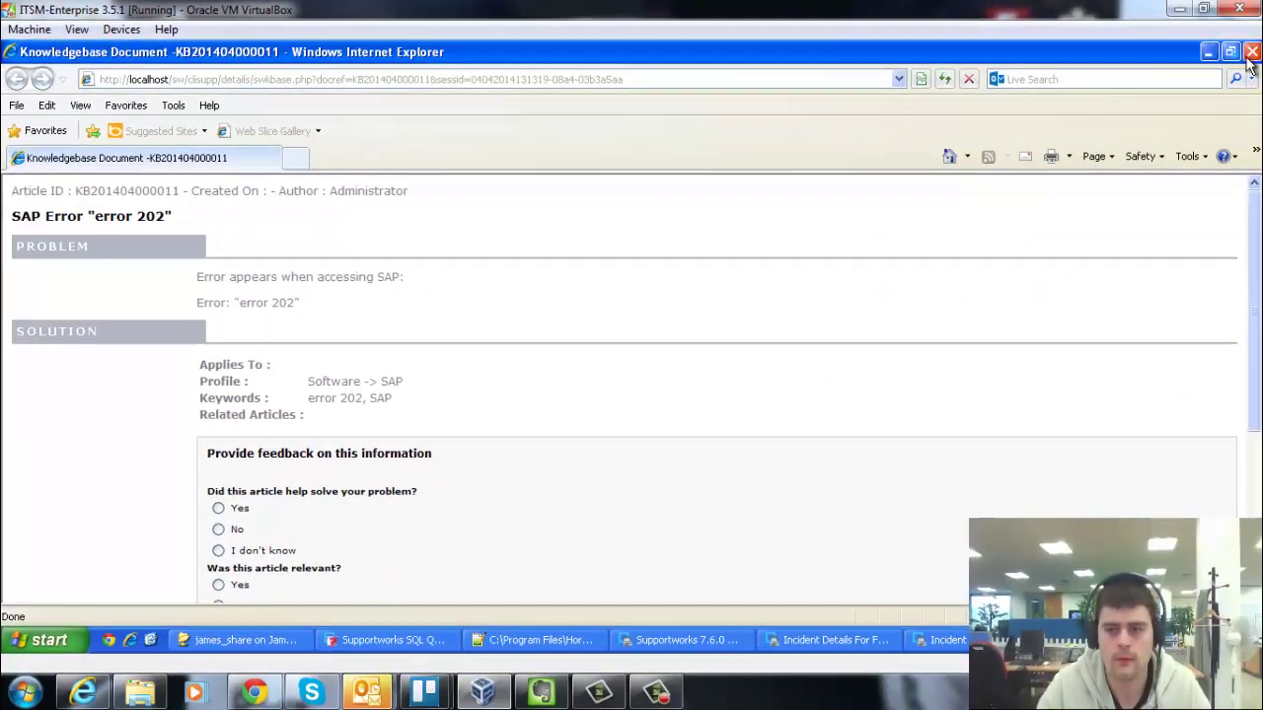
Close the Internet Explorer article page, returning to the five-document Resolved Helpdesk Calls list
left_click(1236, 57)
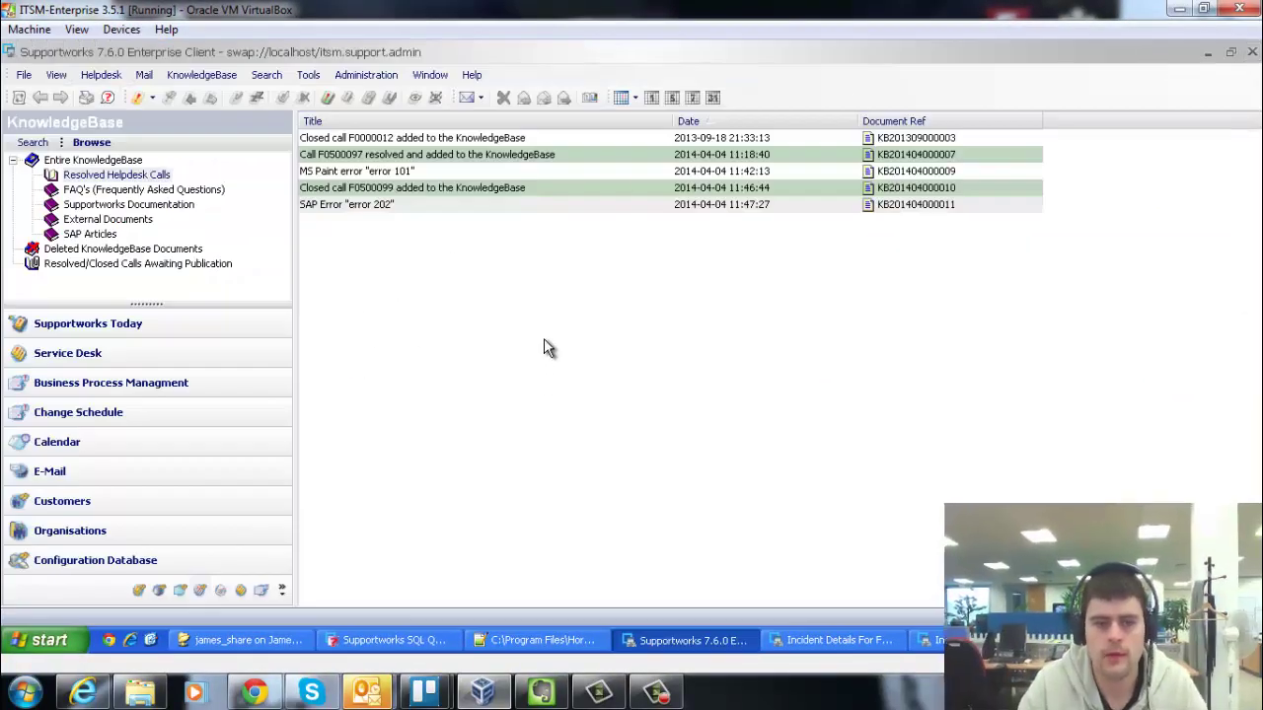